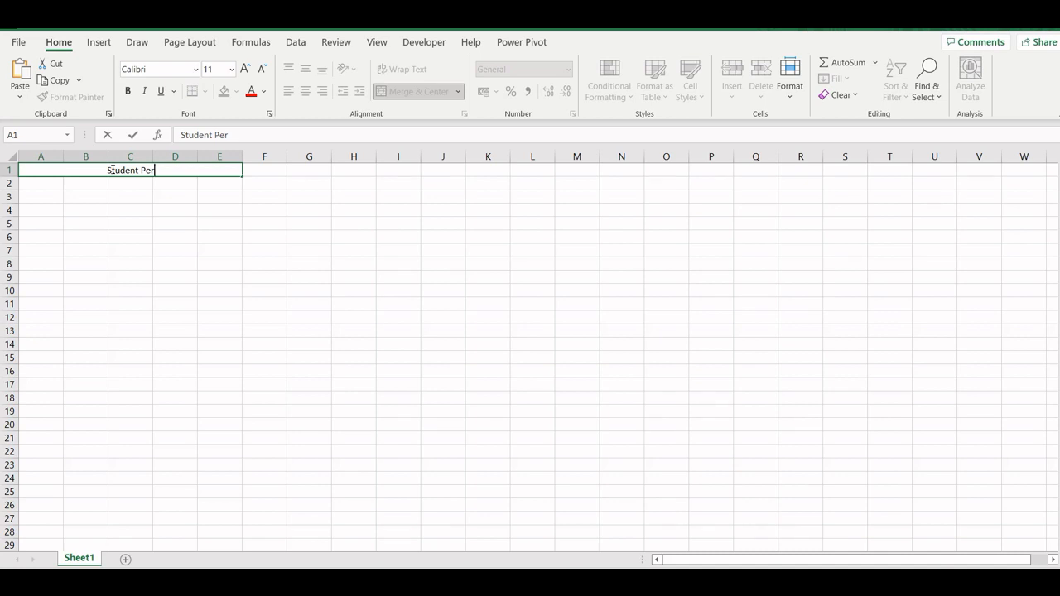
# - Complete the title in merged cell A1 as "Student Percentage & Grade"
pyautogui.write('centage')
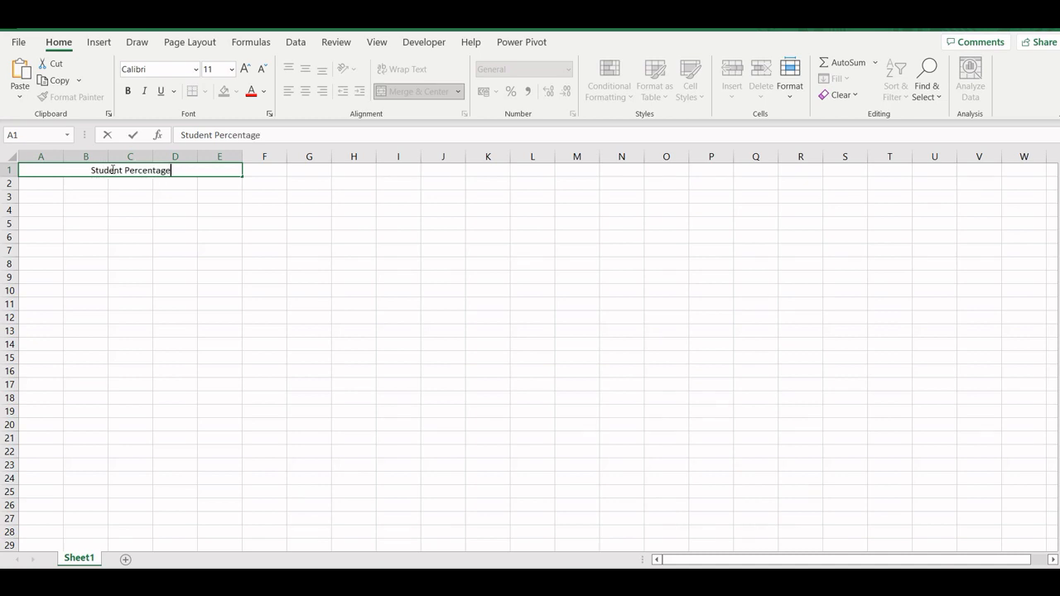
pyautogui.write(' & Gradr')
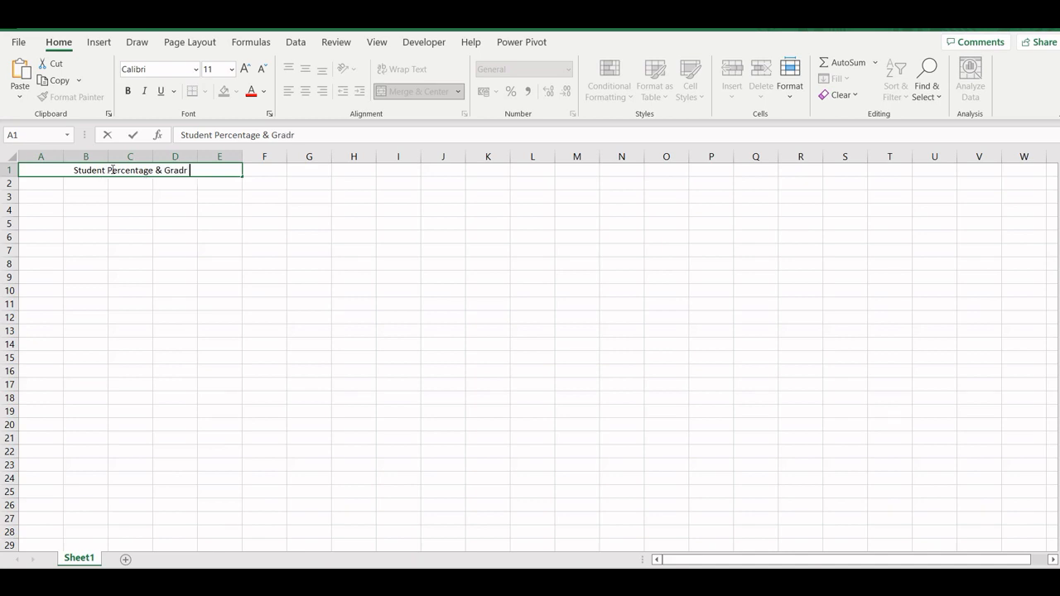
pyautogui.press('BackSpace')
pyautogui.write('e')
pyautogui.press('Return')
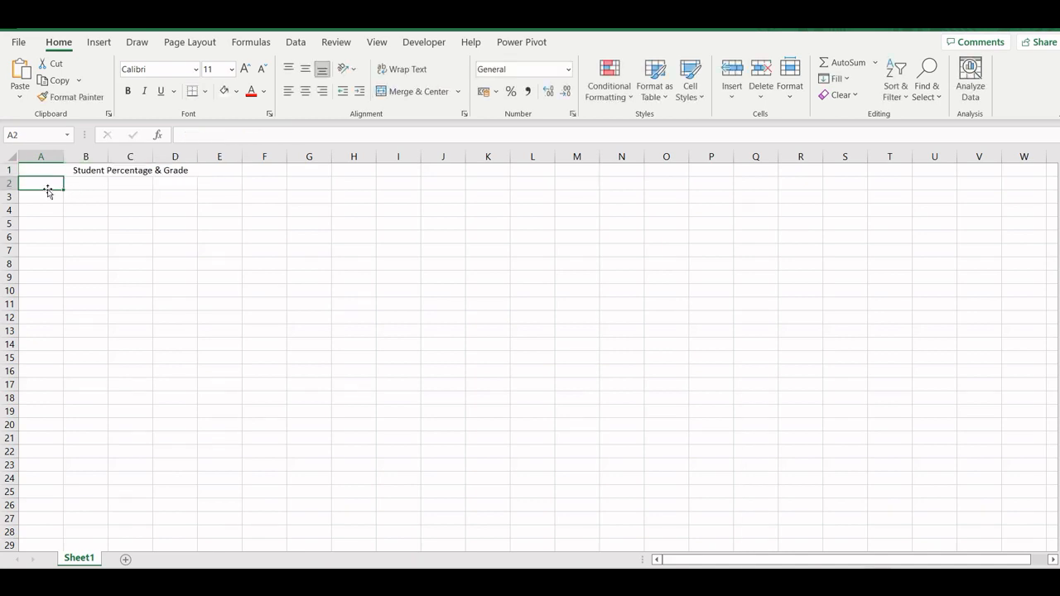
# - Enter the headings "S.No", "Name of Student" and "%" in cells A2 to C2
pyautogui.write('S.No')
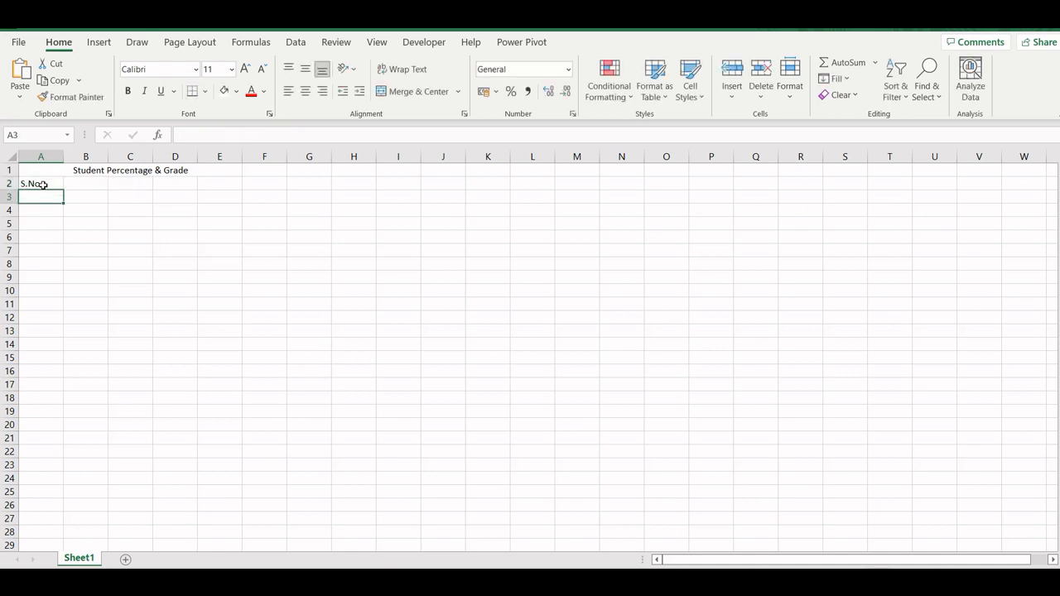
pyautogui.click(76, 184)
pyautogui.write('Name of ')
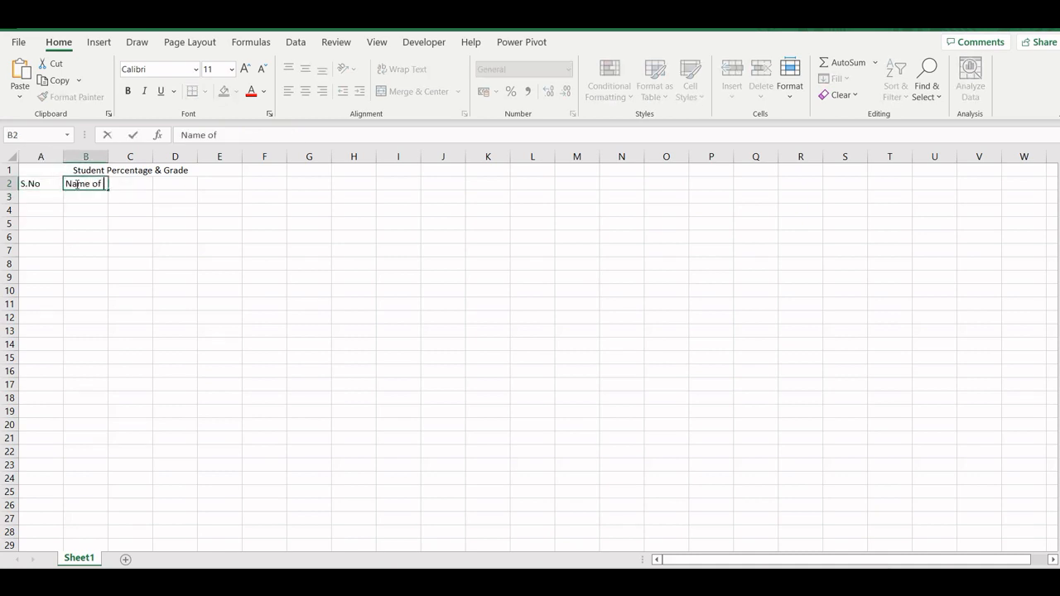
pyautogui.write('Student')
pyautogui.press('Tab')
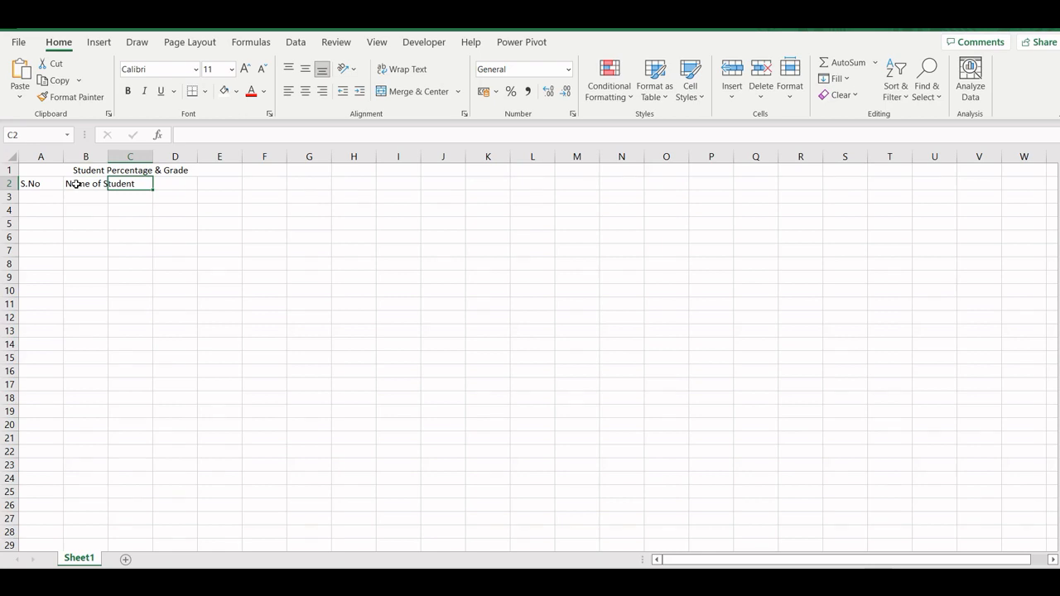
pyautogui.write('%')
pyautogui.press('Return')
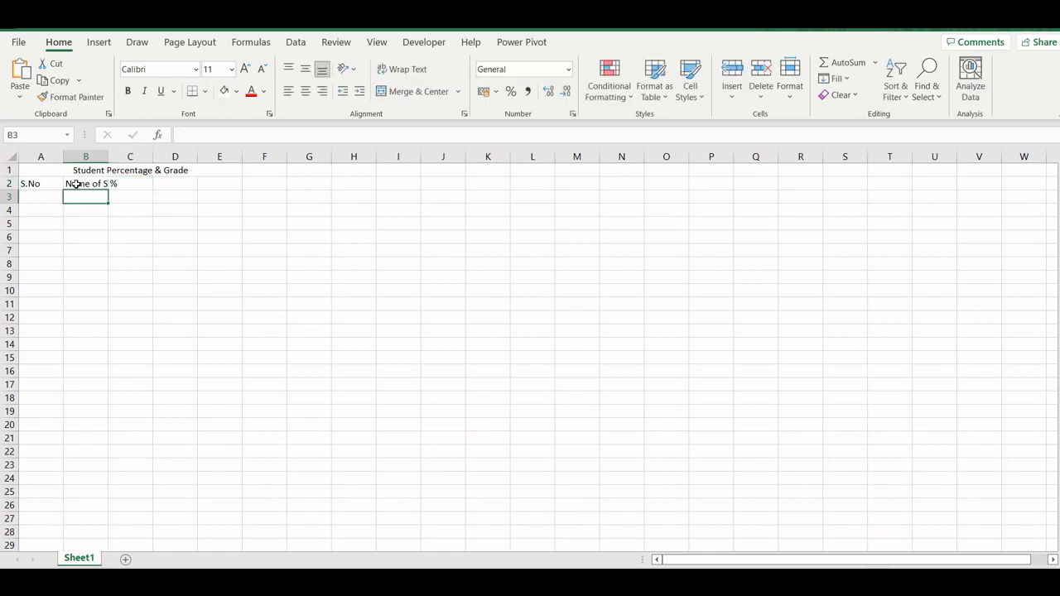
# - Enter the heading "Grade" in cell D2
pyautogui.press('Right')
pyautogui.press('Up')
pyautogui.press('Right')
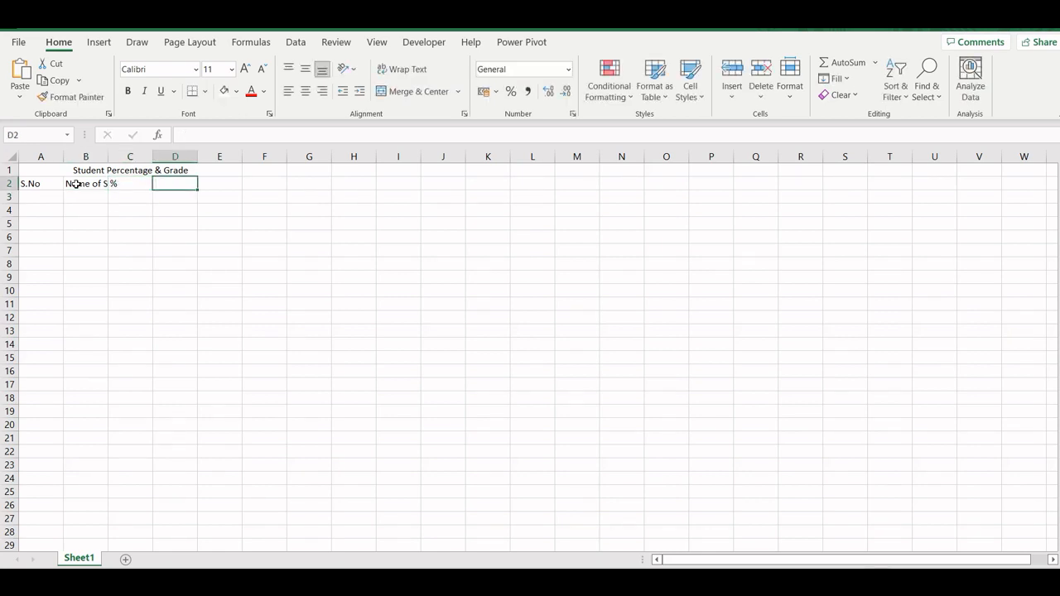
pyautogui.write('Grade')
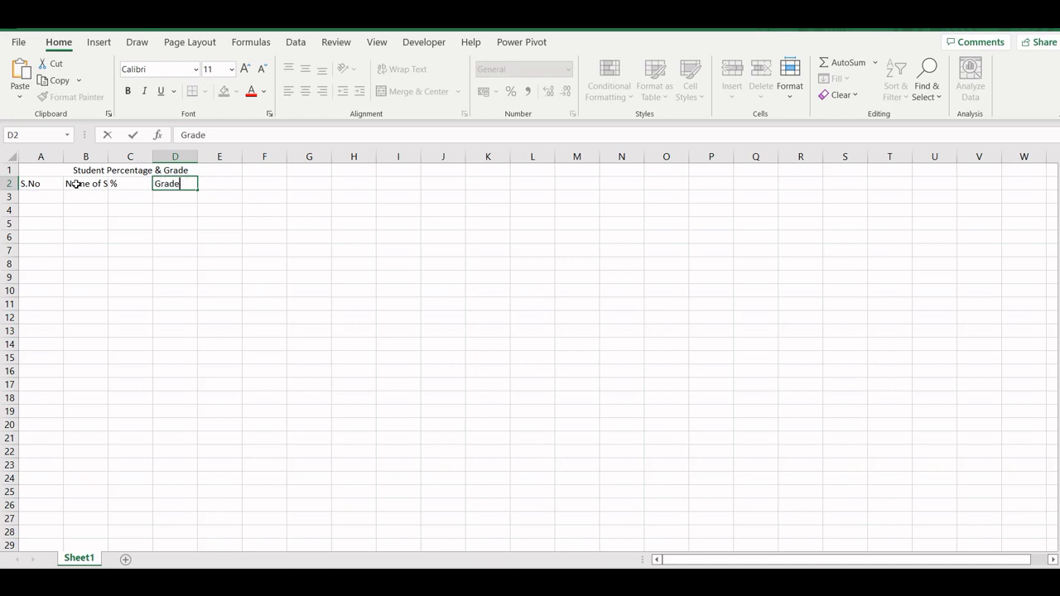
pyautogui.write(' & Re')
pyautogui.press('BackSpace')
pyautogui.press('BackSpace')
pyautogui.press('BackSpace')
pyautogui.press('BackSpace')
pyautogui.press('BackSpace')
pyautogui.press('Return')
# - Fill the title cell A1 with the standard light green colour
pyautogui.click(74, 248)
pyautogui.click(38, 170)
pyautogui.click(237, 91)
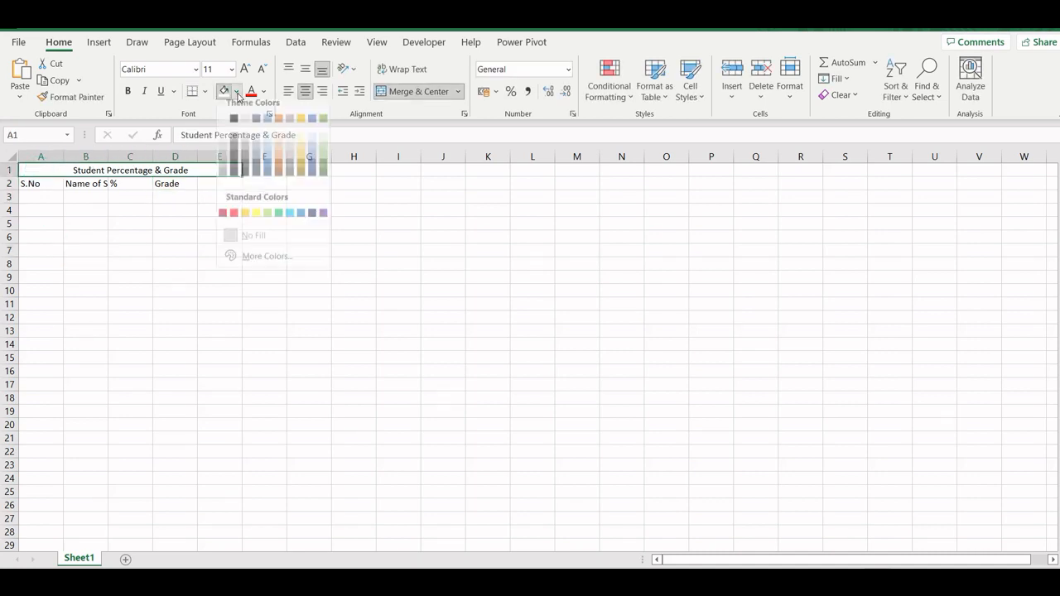
pyautogui.click(267, 222)
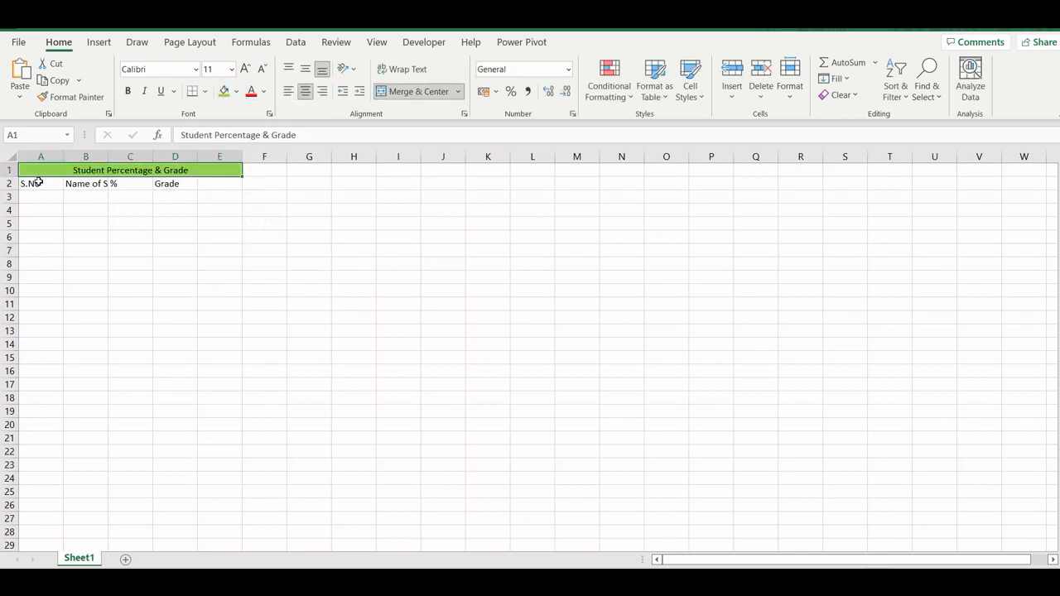
# - Apply all borders to the table range A2:E15
pyautogui.moveTo(35, 182); pyautogui.dragTo(211, 355)
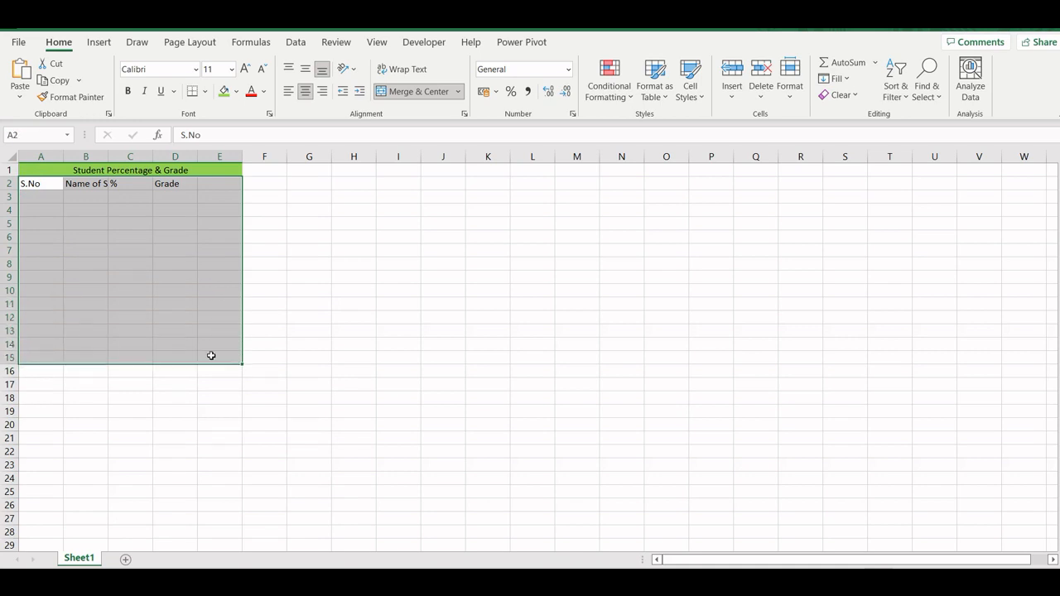
pyautogui.click(205, 91)
pyautogui.click(213, 231)
pyautogui.moveTo(29, 184); pyautogui.dragTo(142, 170)
pyautogui.click(236, 91)
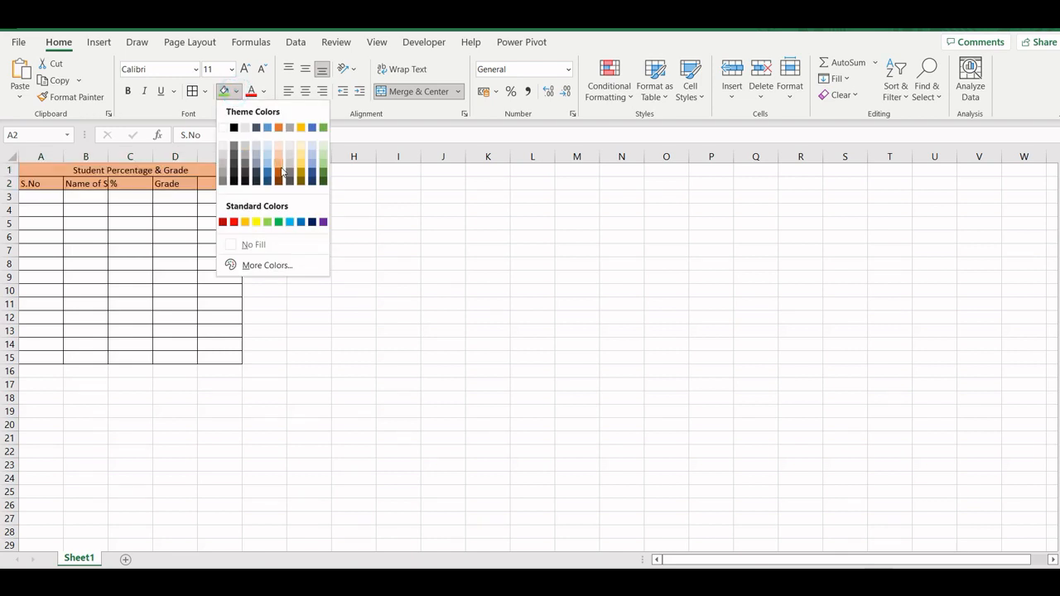
pyautogui.click(187, 196)
# - Fill the heading row A2:E2 with Orange, Accent 2, Lighter 40%
pyautogui.moveTo(31, 180); pyautogui.dragTo(219, 184)
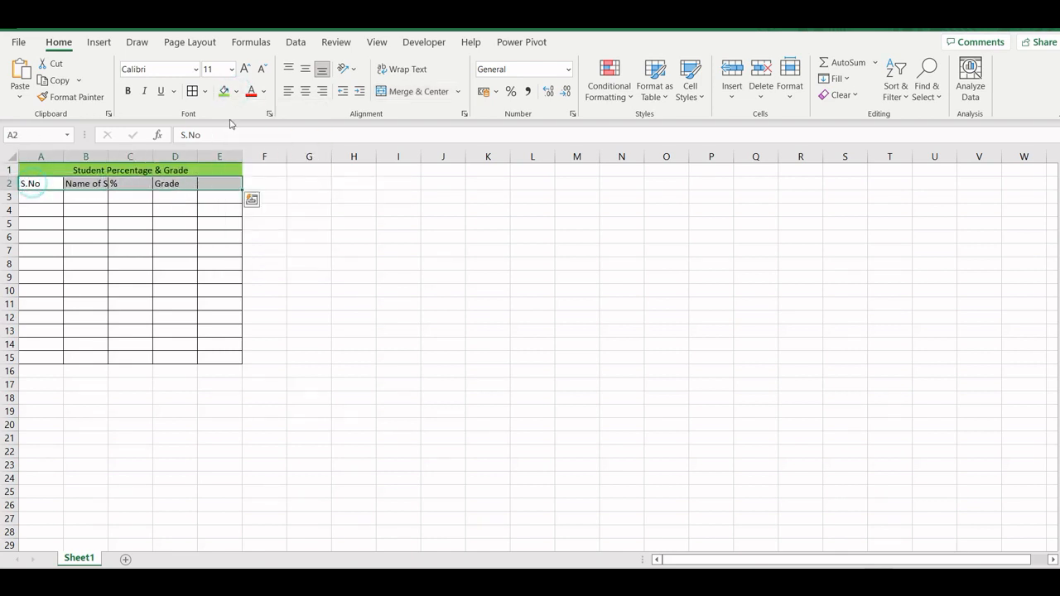
pyautogui.click(236, 91)
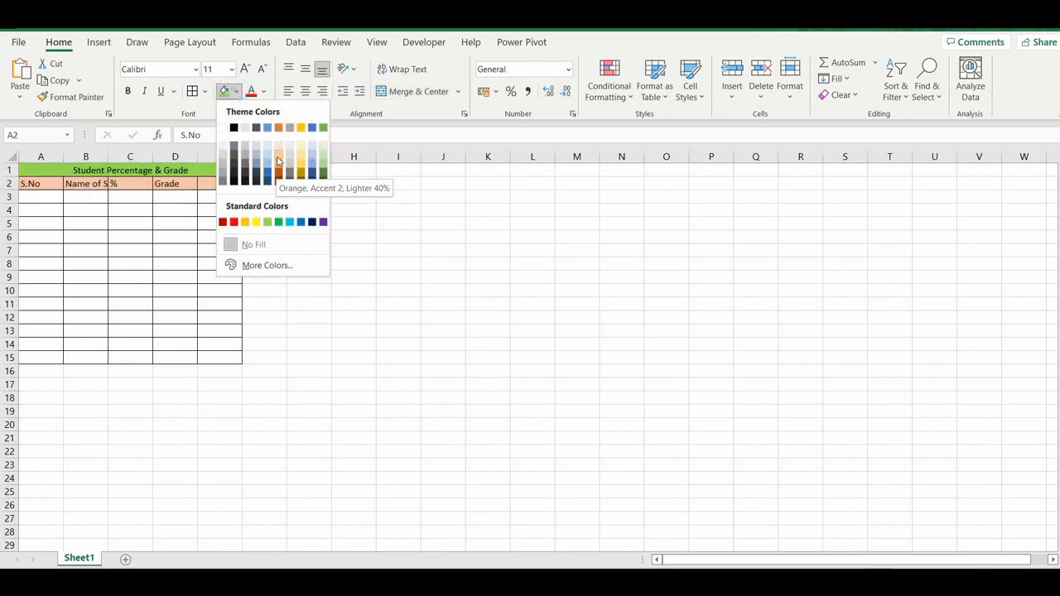
pyautogui.click(279, 164)
pyautogui.click(354, 233)
# - Narrow column A to about the width of its heading and fill serial numbers 1 to 12 in A3:A14, leaving A15 empty
pyautogui.moveTo(63, 157); pyautogui.dragTo(43, 156)
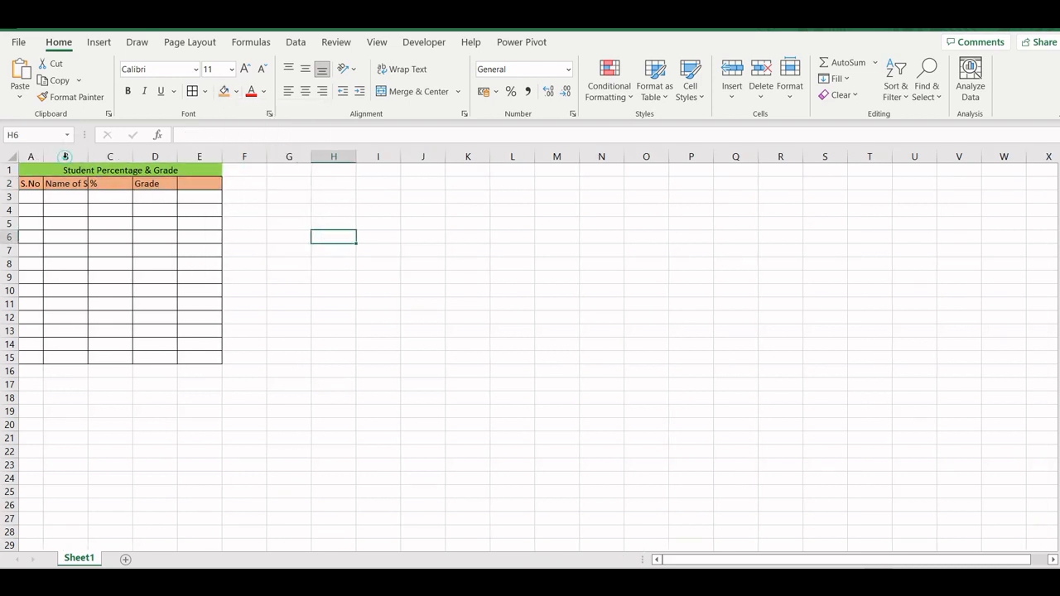
pyautogui.click(31, 199)
pyautogui.write('1')
pyautogui.press('Return')
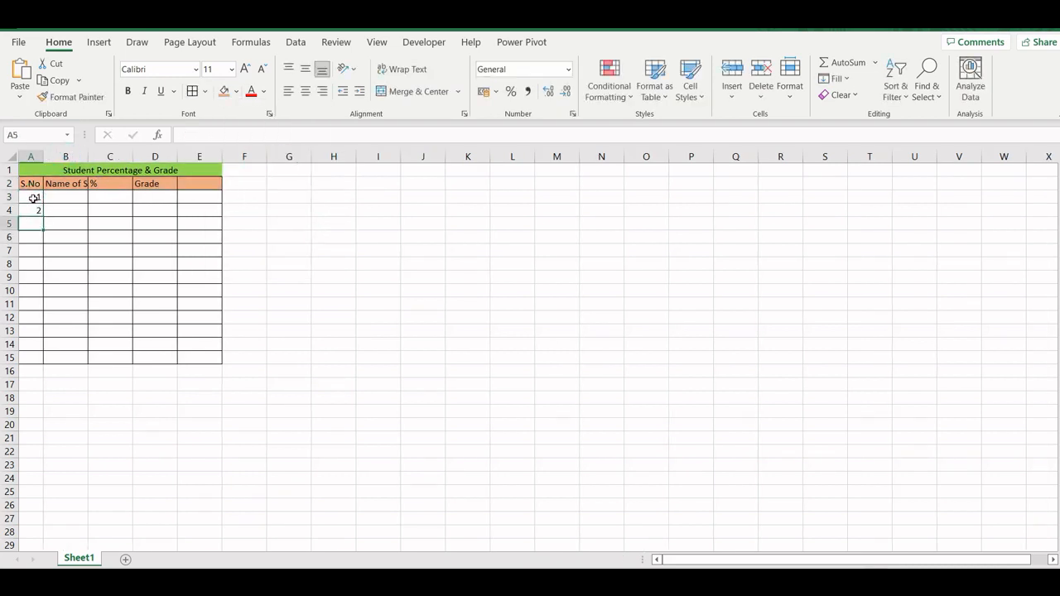
pyautogui.moveTo(31, 198); pyautogui.dragTo(33, 357)
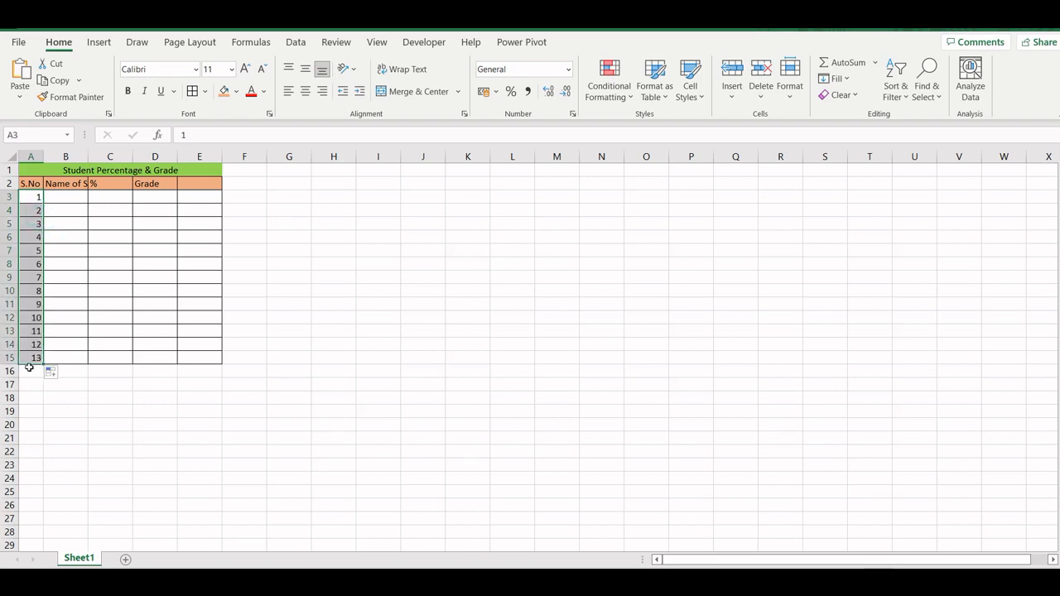
pyautogui.click(34, 359)
pyautogui.press('Delete')
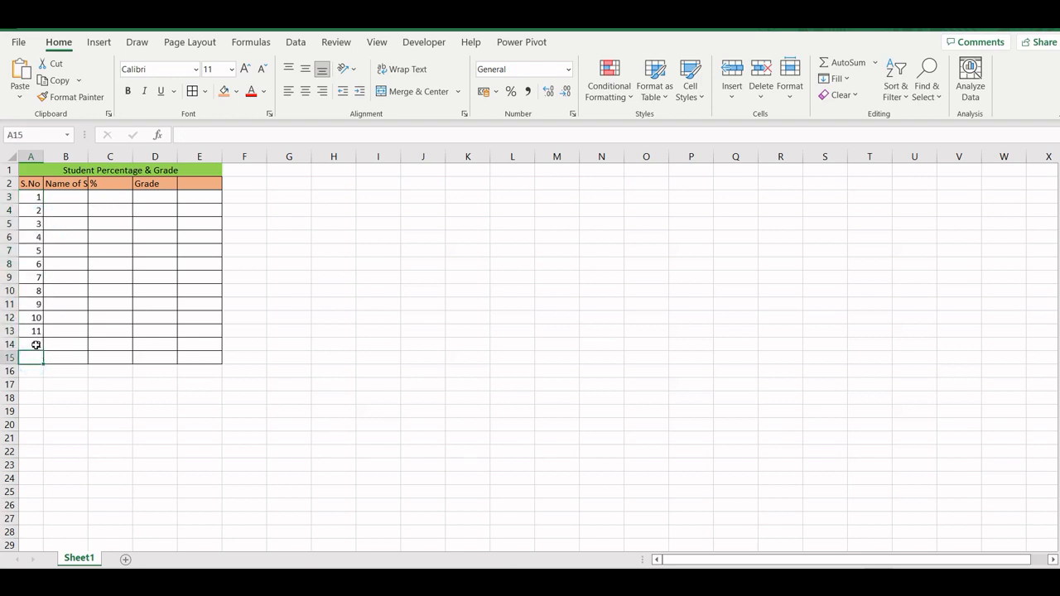
# - Enter the first four student names in cells B3 to B6
pyautogui.click(65, 199)
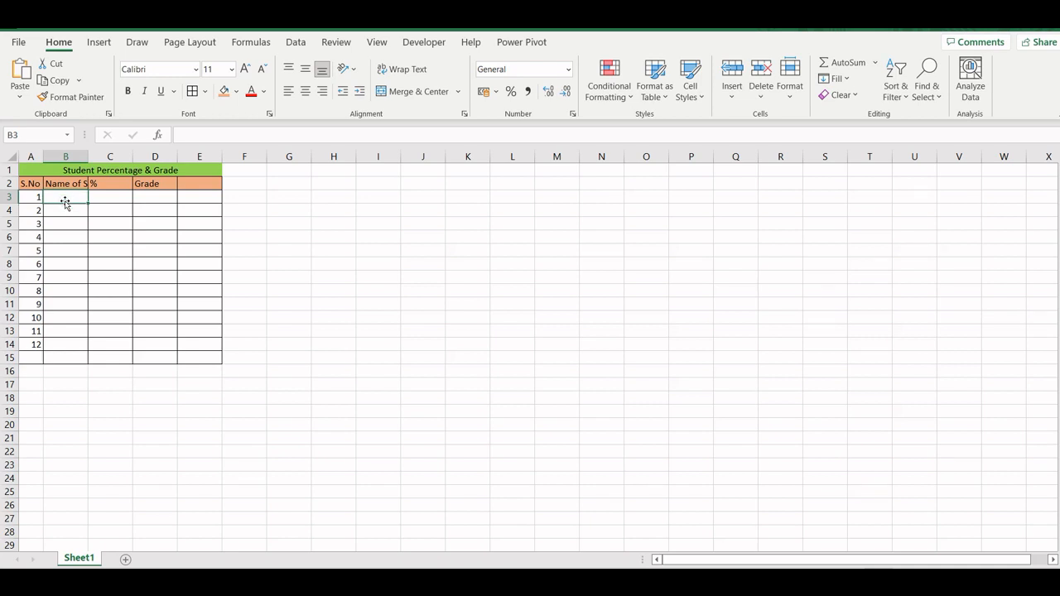
pyautogui.write('Ram')
pyautogui.press('Return')
pyautogui.write('Mo')
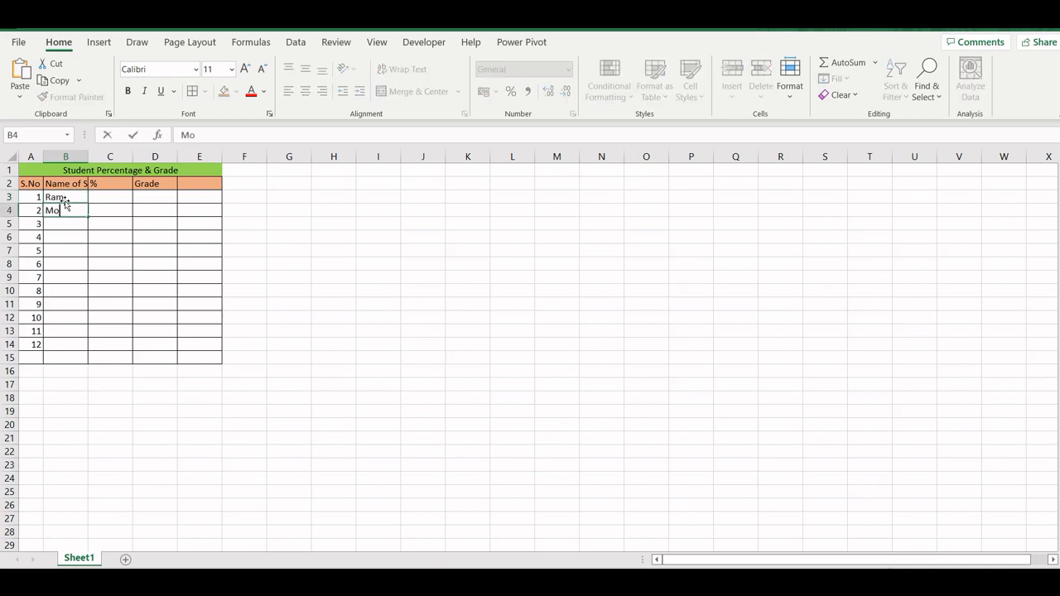
pyautogui.write('haban')
pyautogui.press('Return')
pyautogui.write('Nisha')
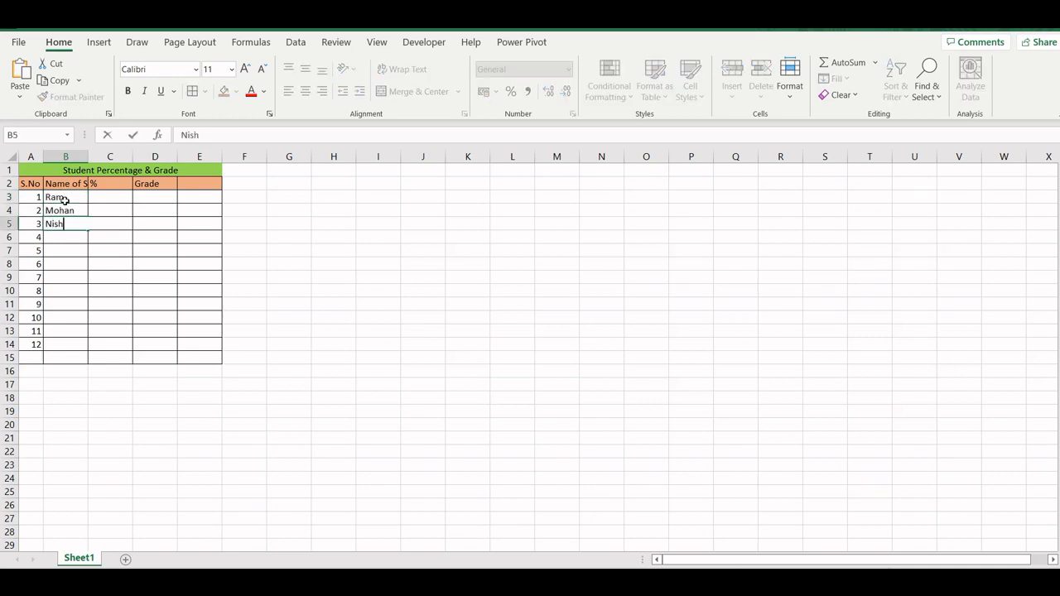
pyautogui.press('Return')
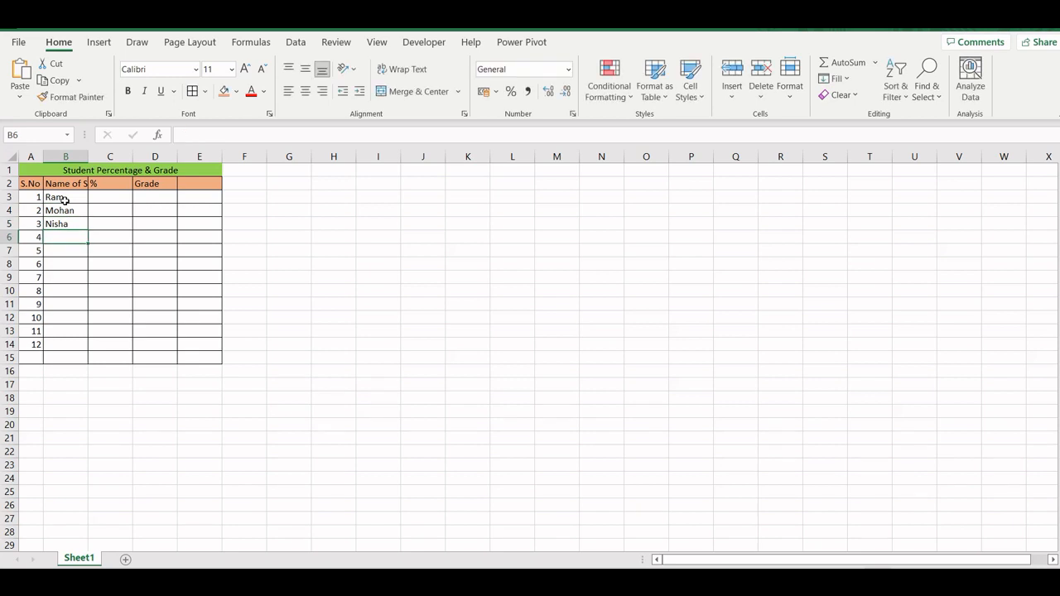
pyautogui.write('Diwak')
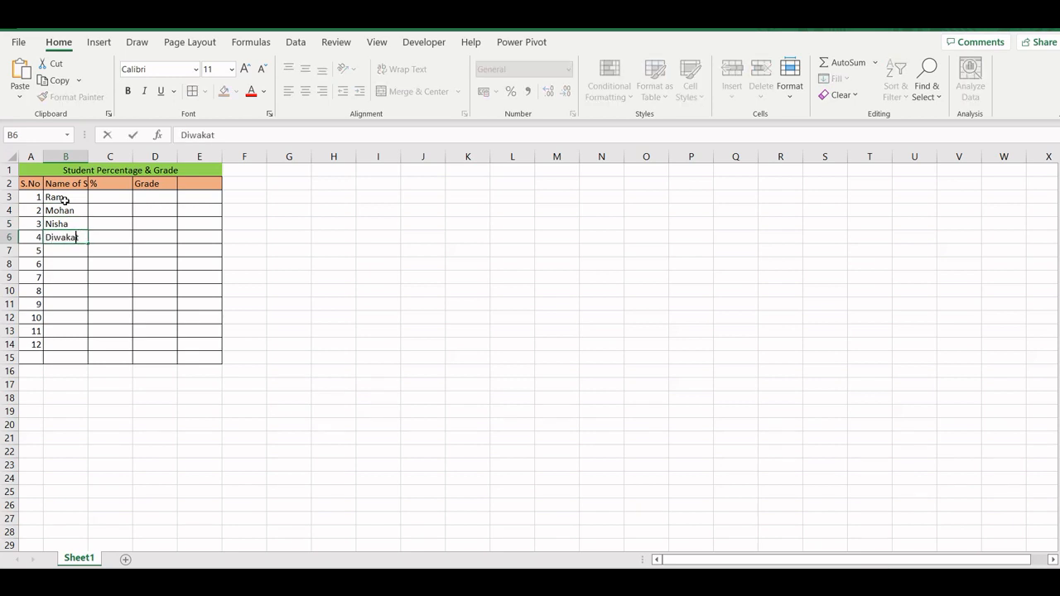
pyautogui.write('ar')
pyautogui.press('Return')
# - Enter the next four student names in cells B7 to B10
pyautogui.write('Shambhu')
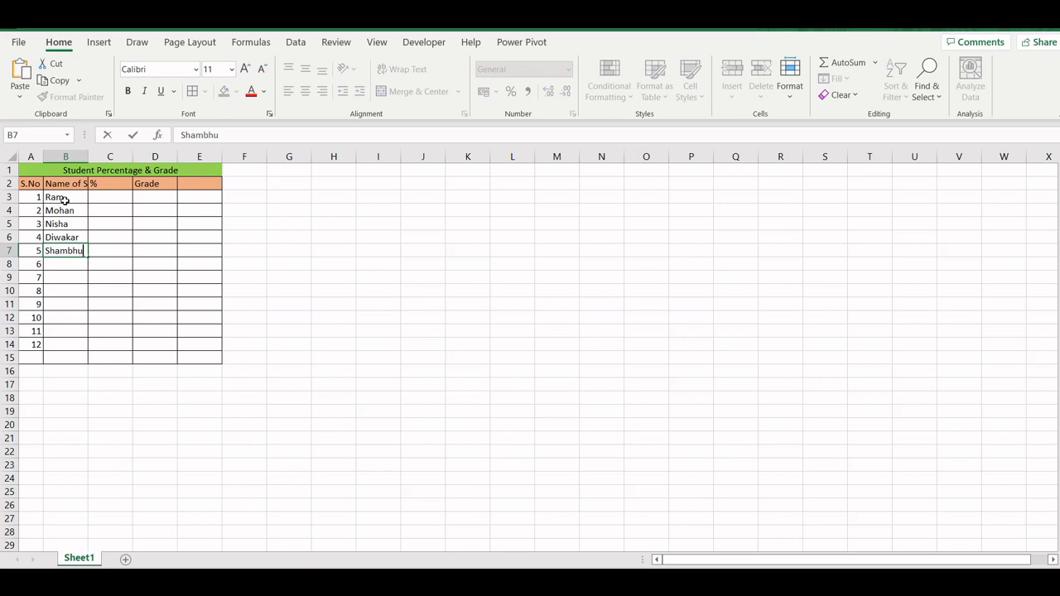
pyautogui.press('Return')
pyautogui.write('Dibya')
pyautogui.press('Return')
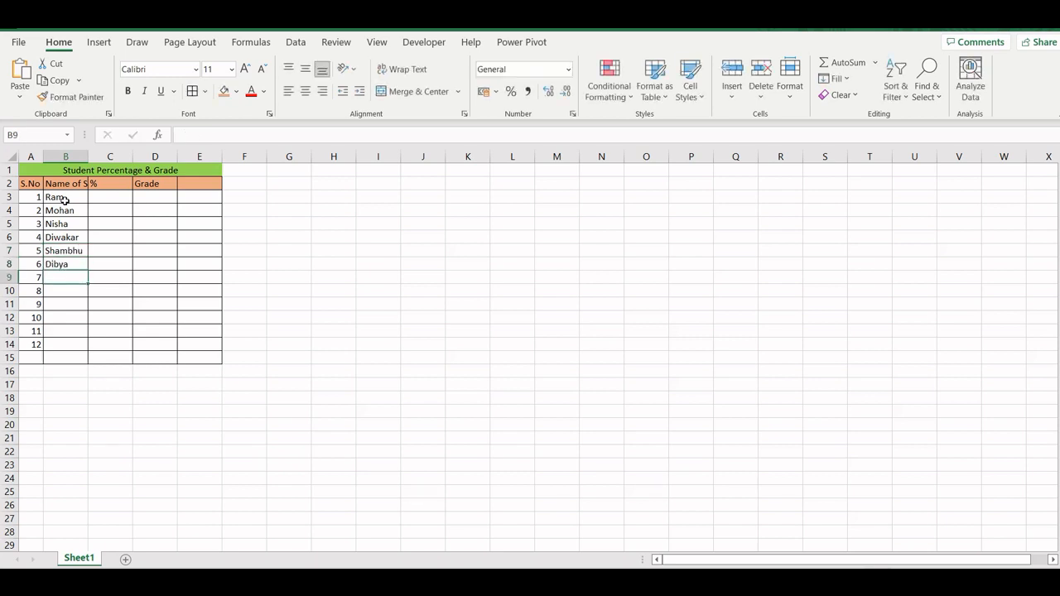
pyautogui.write('Sonal')
pyautogui.press('Return')
pyautogui.write('Mohit')
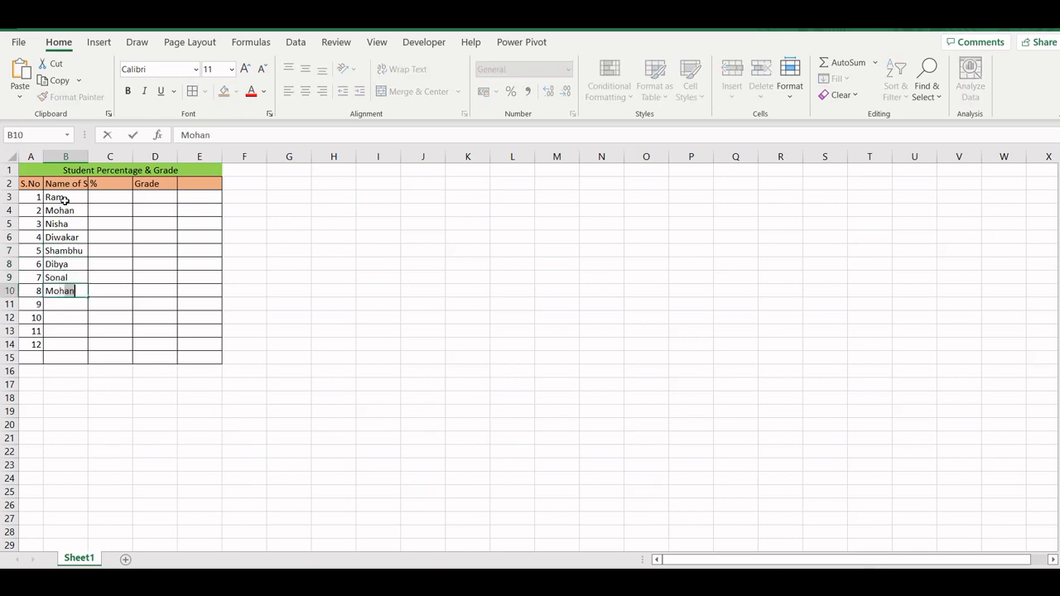
pyautogui.press('Return')
# - Enter the last four student names in cells B11 to B14
pyautogui.write('Vivek')
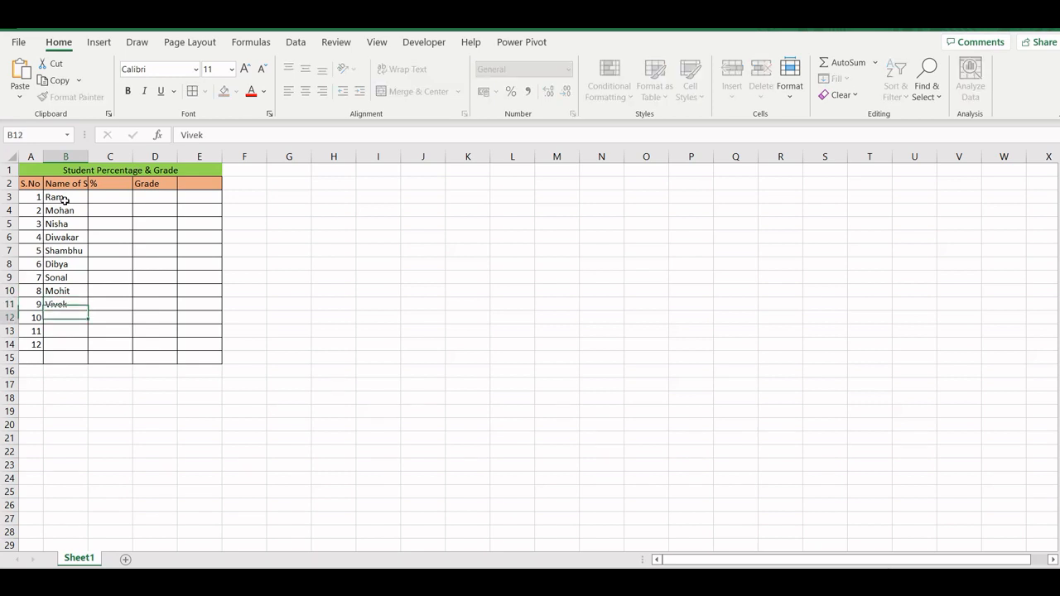
pyautogui.press('Return')
pyautogui.write('Rupa')
pyautogui.press('Return')
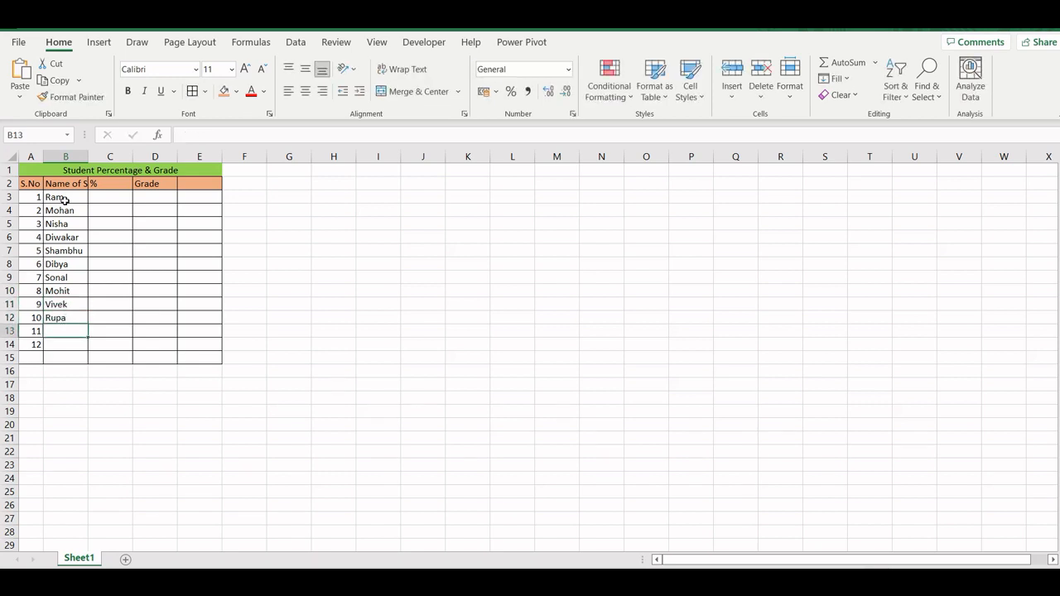
pyautogui.write('Ankita')
pyautogui.press('Return')
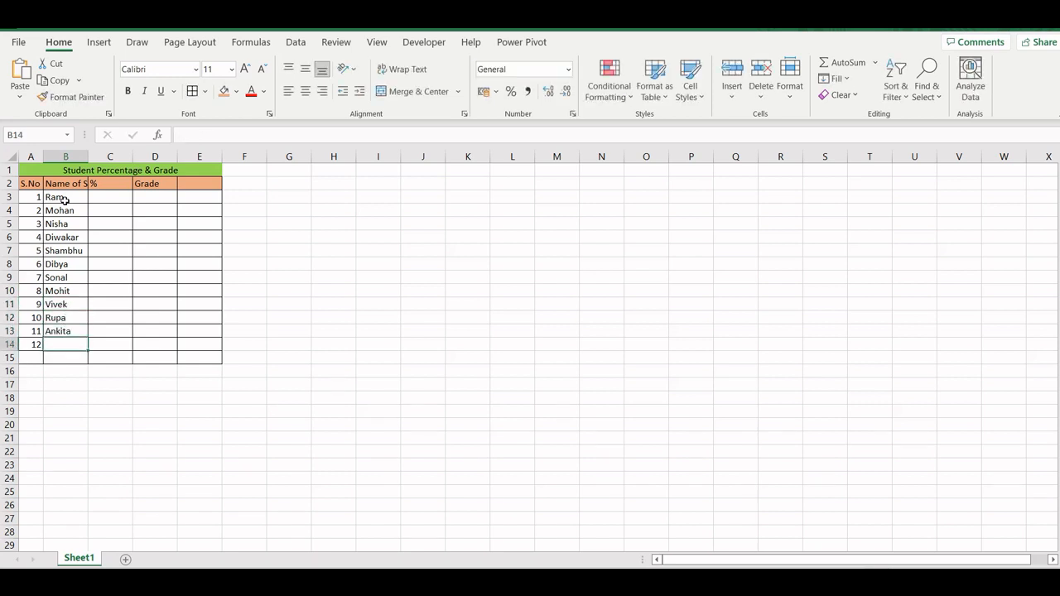
pyautogui.press('Up')
pyautogui.press('Down')
pyautogui.write('Jai')
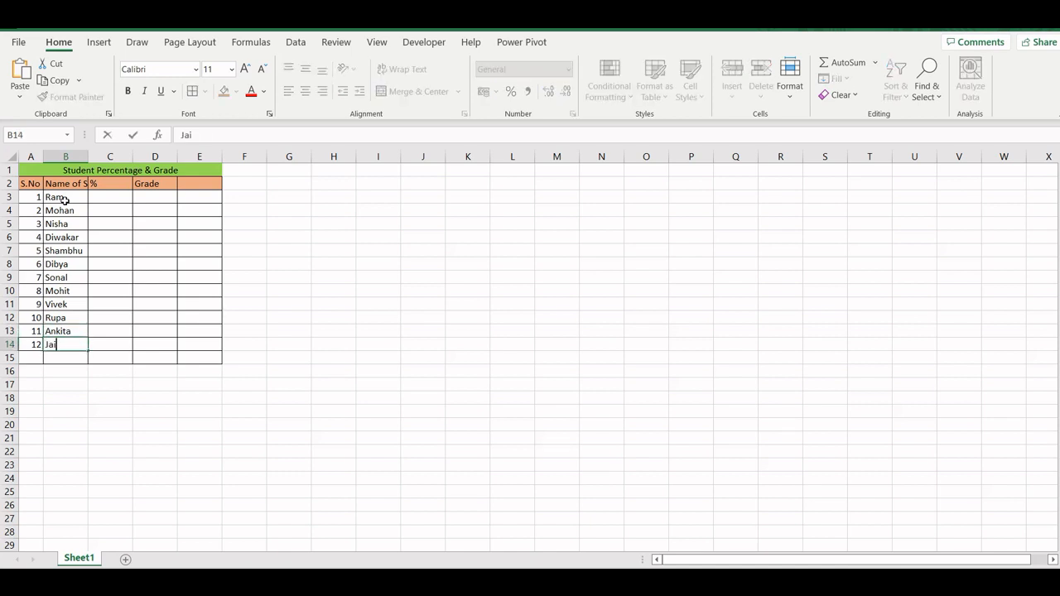
pyautogui.press('Return')
# - Autofit the width of column B and centre the contents of A2:E15 horizontally
pyautogui.doubleClick(89, 160)
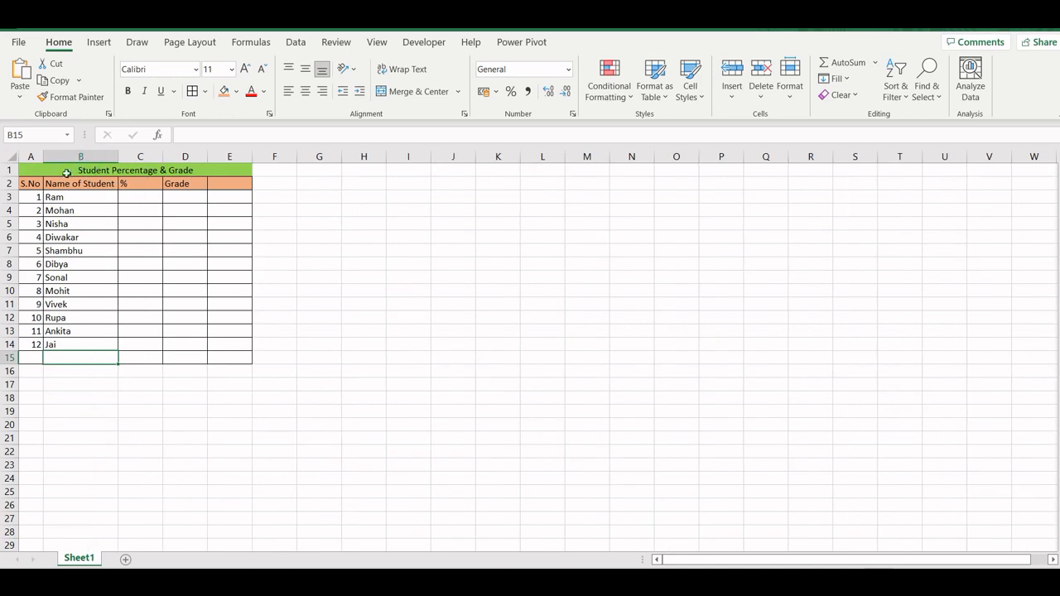
pyautogui.moveTo(30, 186); pyautogui.dragTo(240, 358)
pyautogui.click(305, 93)
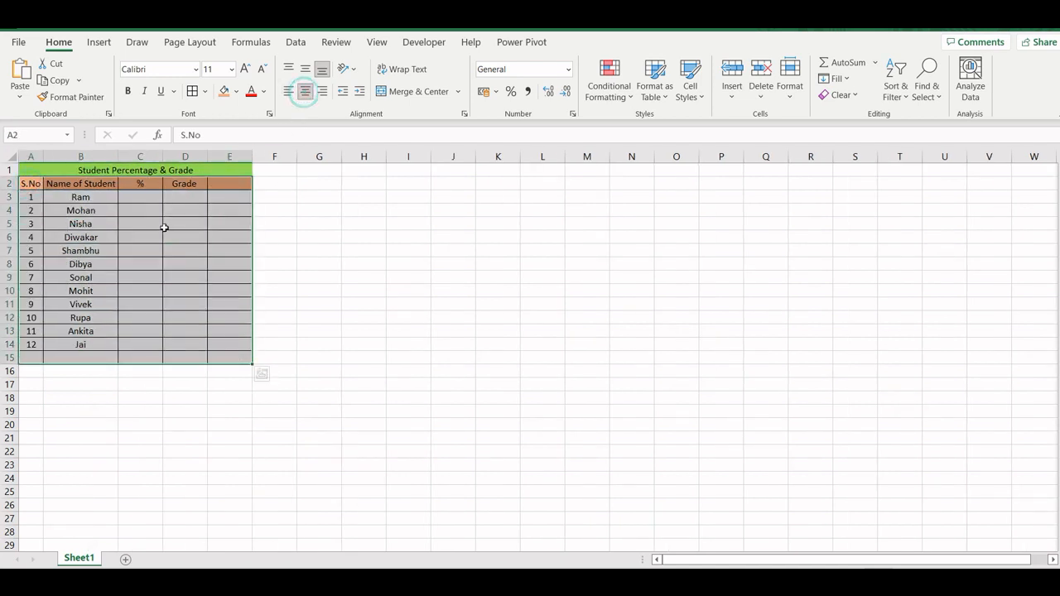
pyautogui.click(165, 227)
# - Enter 89 as the first student's percentage in cell C3
pyautogui.click(138, 199)
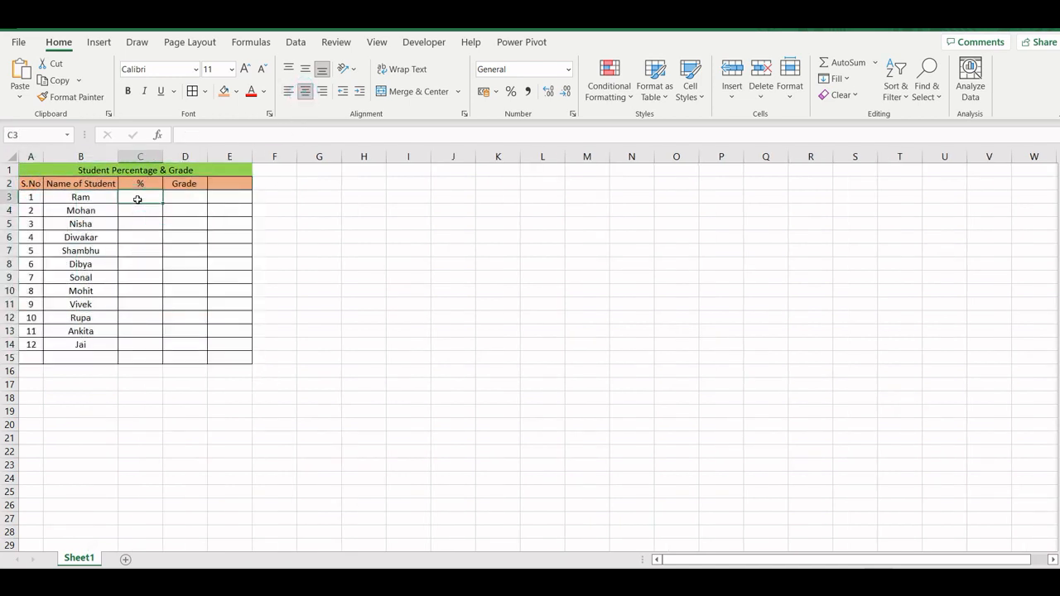
pyautogui.write('89')
pyautogui.press('Return')
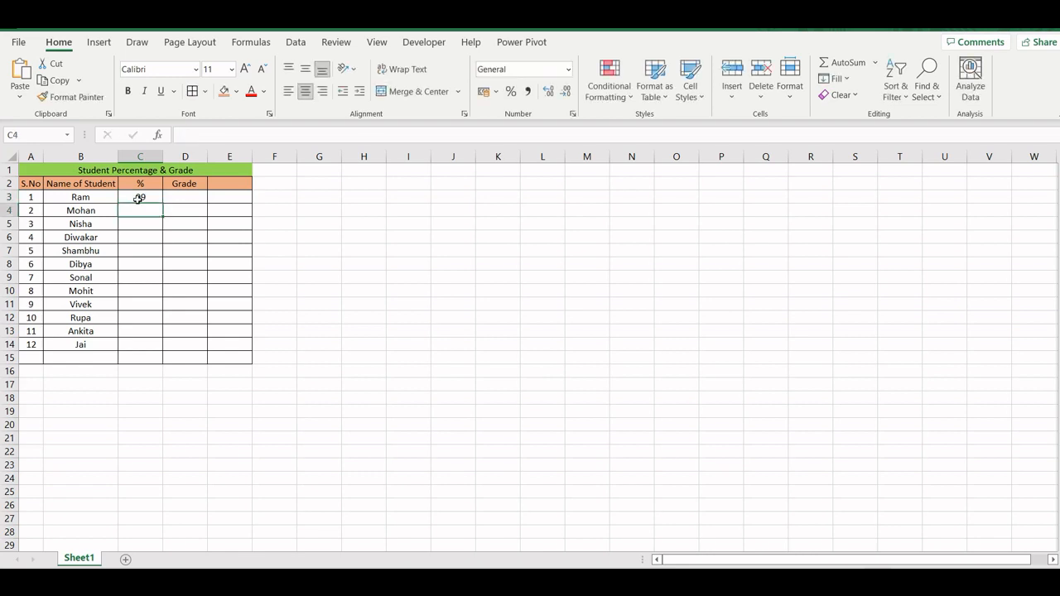
# - Enter 70 as the second student's percentage in C4 and 48 as the third's in C5
pyautogui.write('70')
pyautogui.press('Return')
pyautogui.write('20')
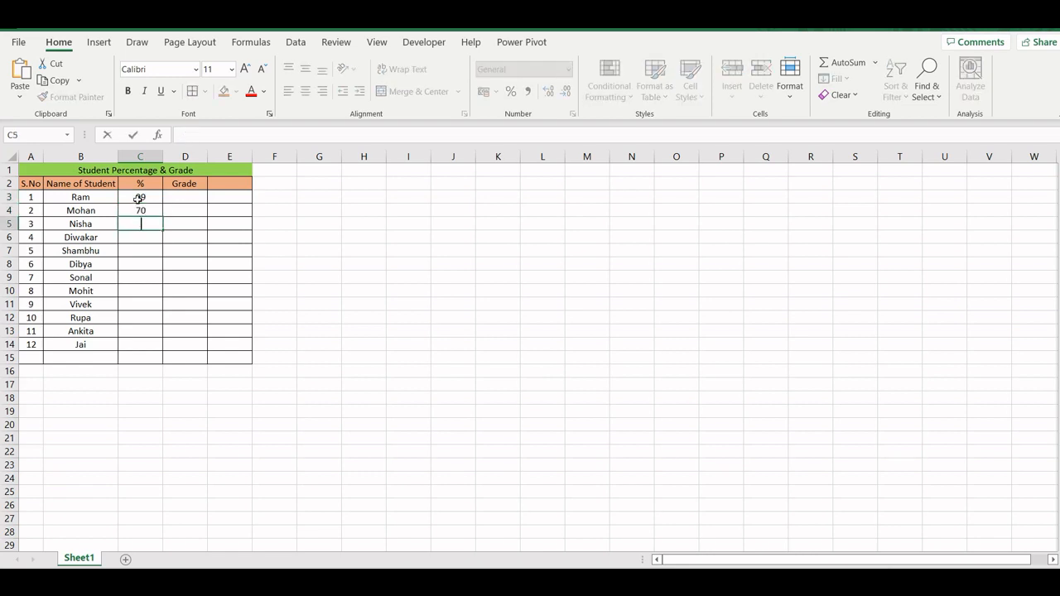
pyautogui.press('Return')
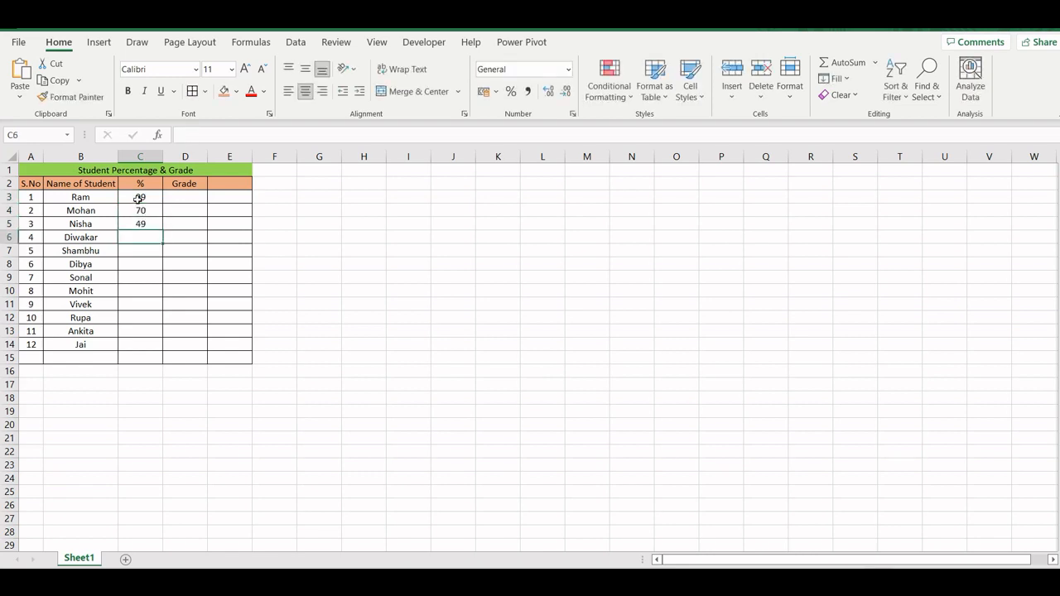
pyautogui.press('Up')
pyautogui.write('48')
pyautogui.press('Return')
# - Enter the percentages 89, 89, 88 and 56 in cells C6 to C9
pyautogui.write('89')
pyautogui.press('Return')
pyautogui.write('89')
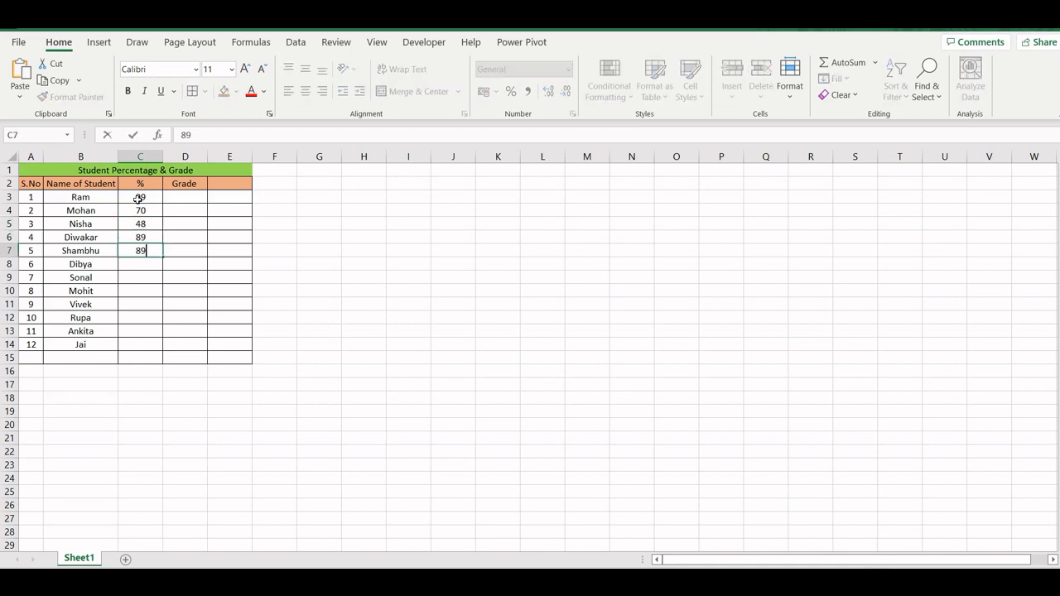
pyautogui.press('Return')
pyautogui.write('88')
pyautogui.press('Return')
pyautogui.write('56')
pyautogui.press('Return')
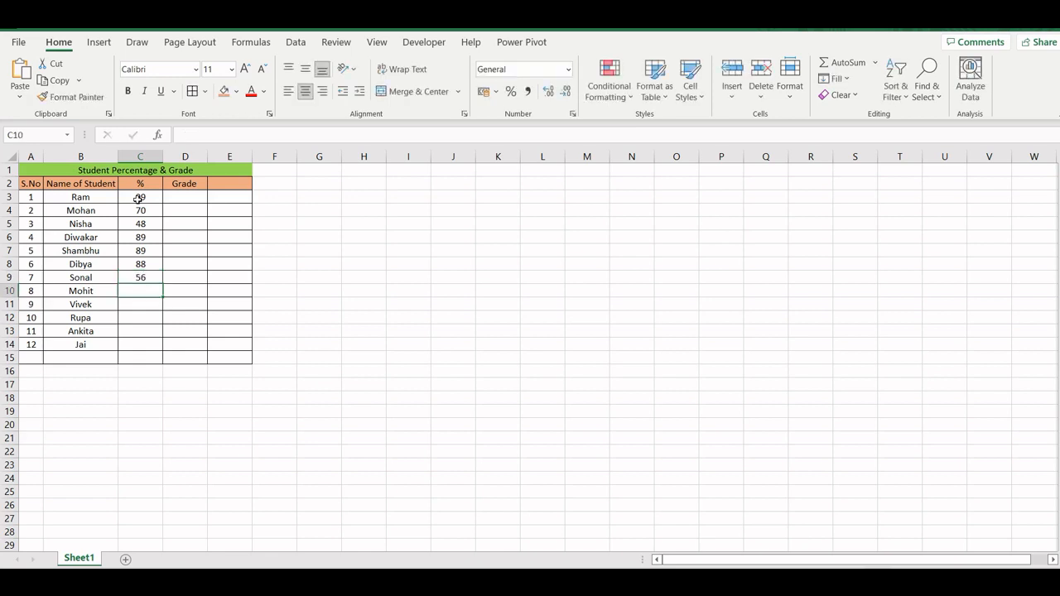
# - Enter the percentages 55, 77, 39, 30 and 100 in cells C10 to C14
pyautogui.write('55')
pyautogui.press('Return')
pyautogui.write('77')
pyautogui.press('Return')
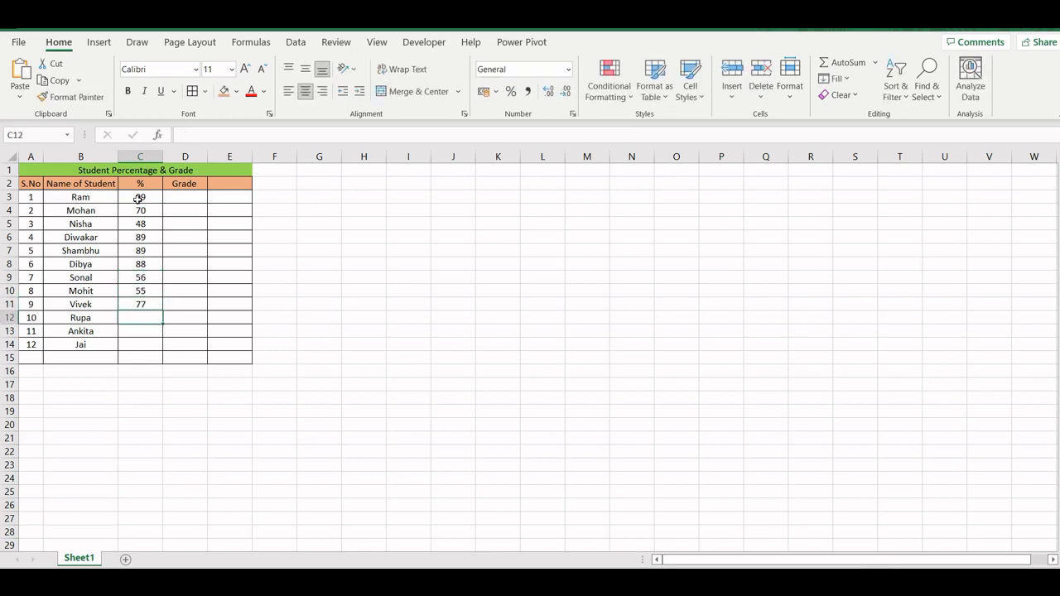
pyautogui.write('39')
pyautogui.press('Return')
pyautogui.write('39')
pyautogui.press('Return')
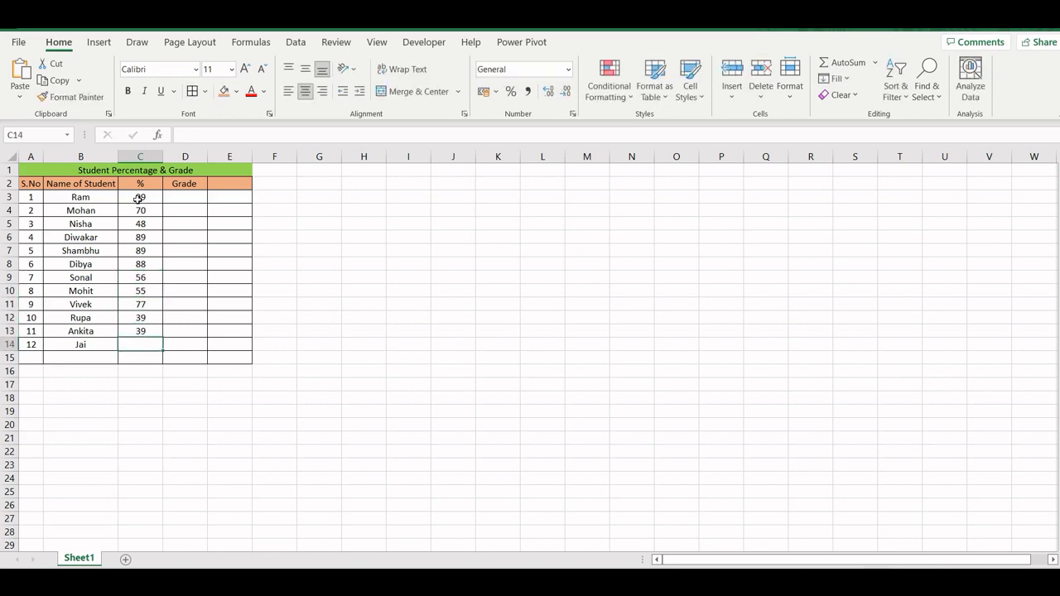
pyautogui.press('Up')
pyautogui.write('30')
pyautogui.press('Return')
pyautogui.write('100')
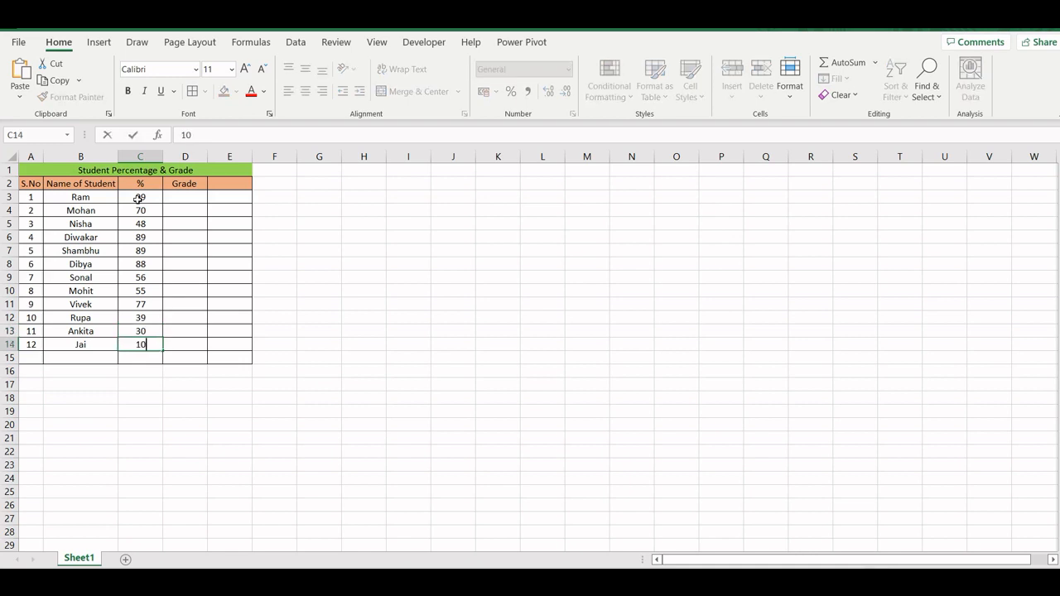
pyautogui.press('Return')
# - Start a list of percentage ranges beside the table with 0-49 in G2 and 50-64 in G3
pyautogui.click(198, 195)
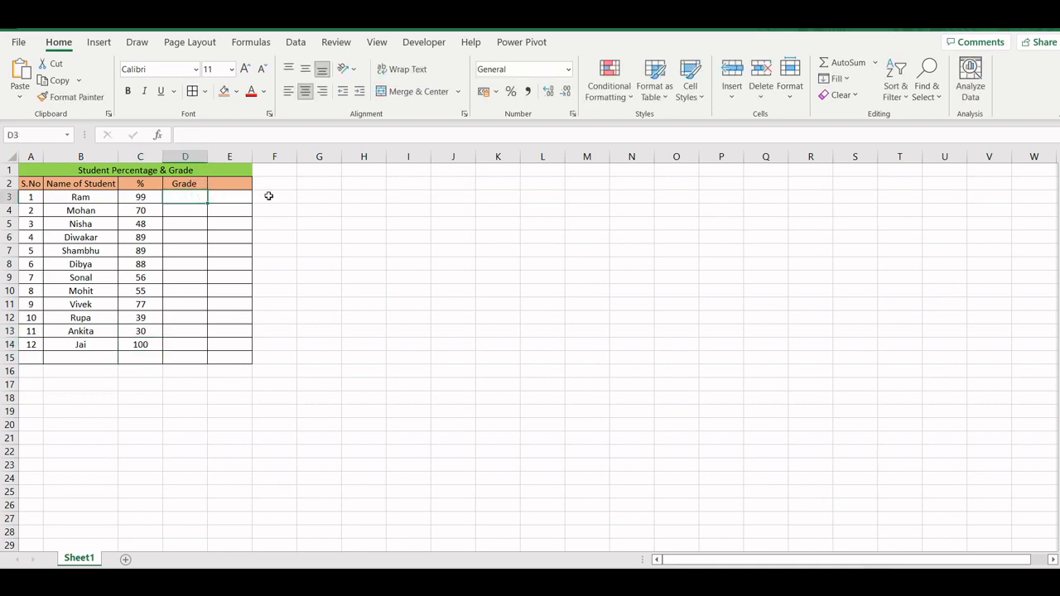
pyautogui.click(215, 232)
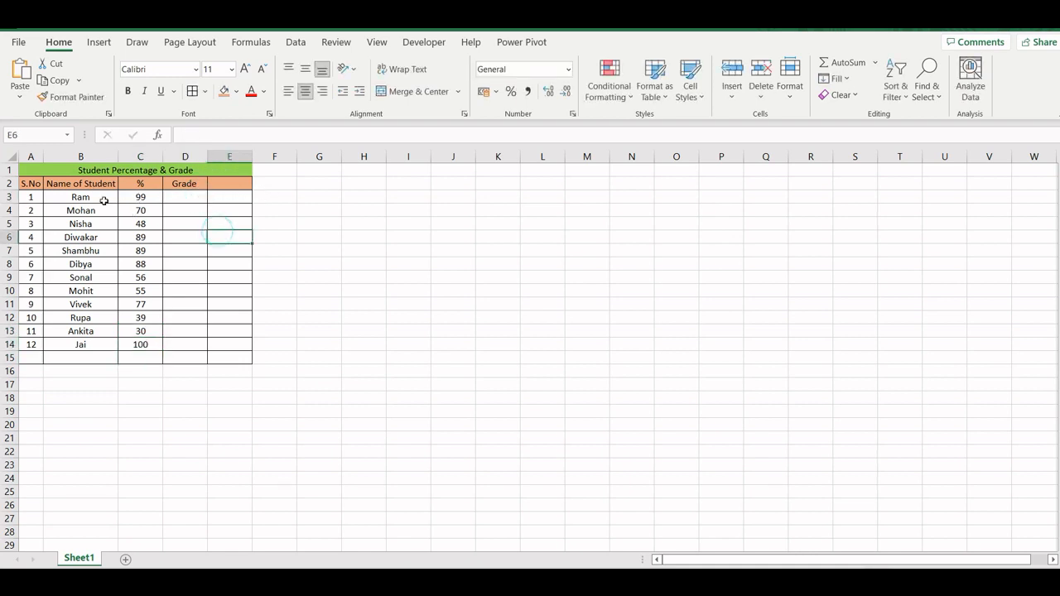
pyautogui.scroll(2, 497, 290)
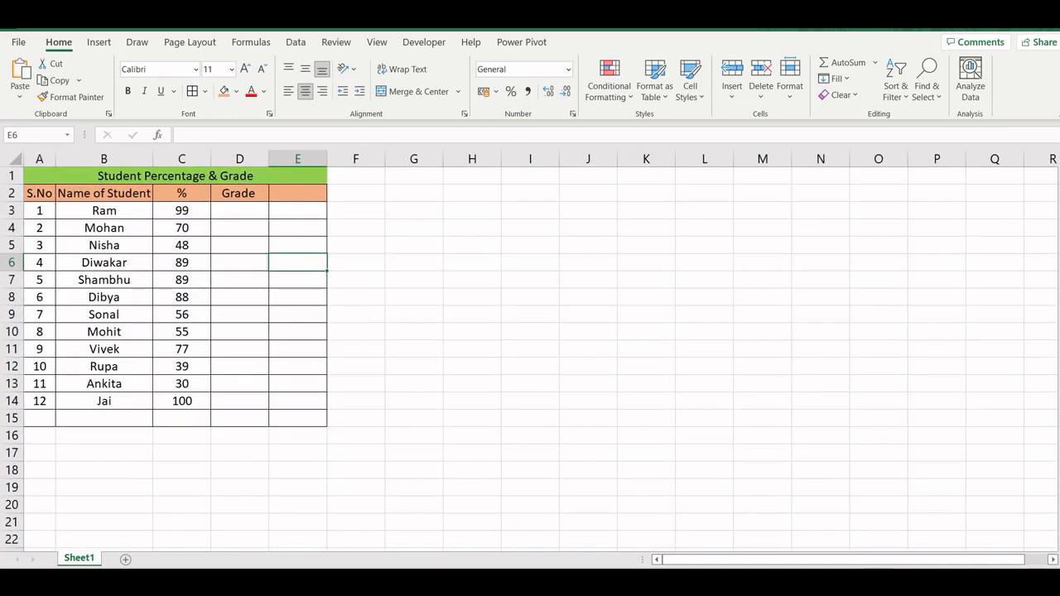
pyautogui.click(569, 341)
pyautogui.click(418, 189)
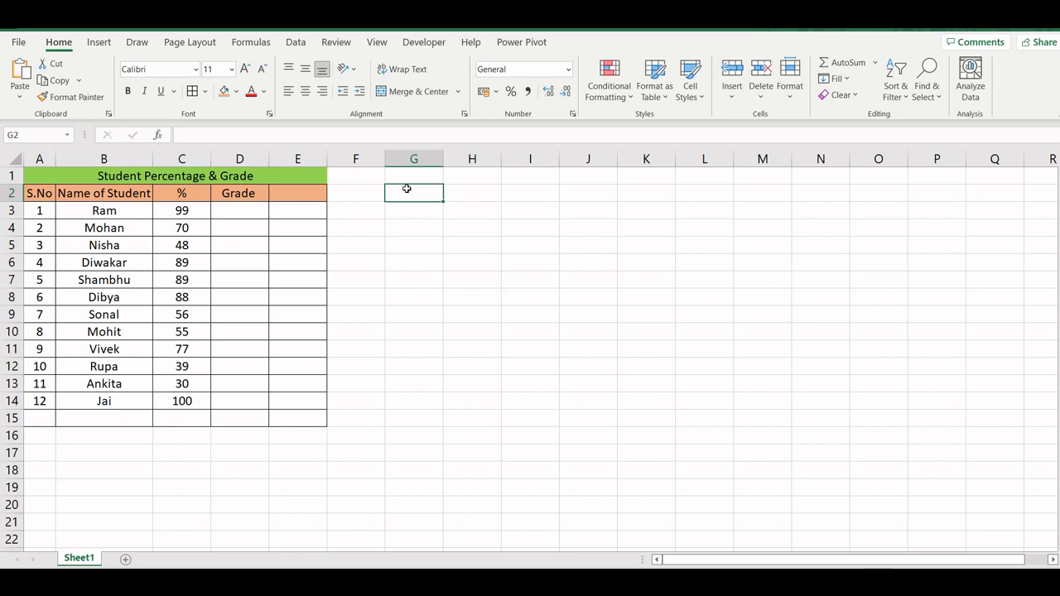
pyautogui.write('0-49')
pyautogui.press('Return')
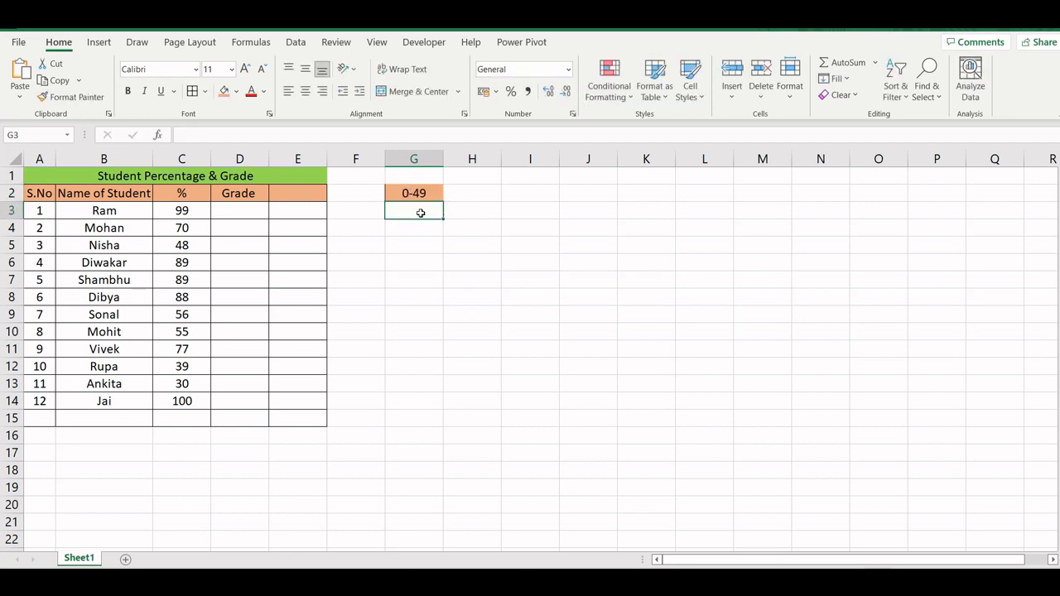
pyautogui.write('50')
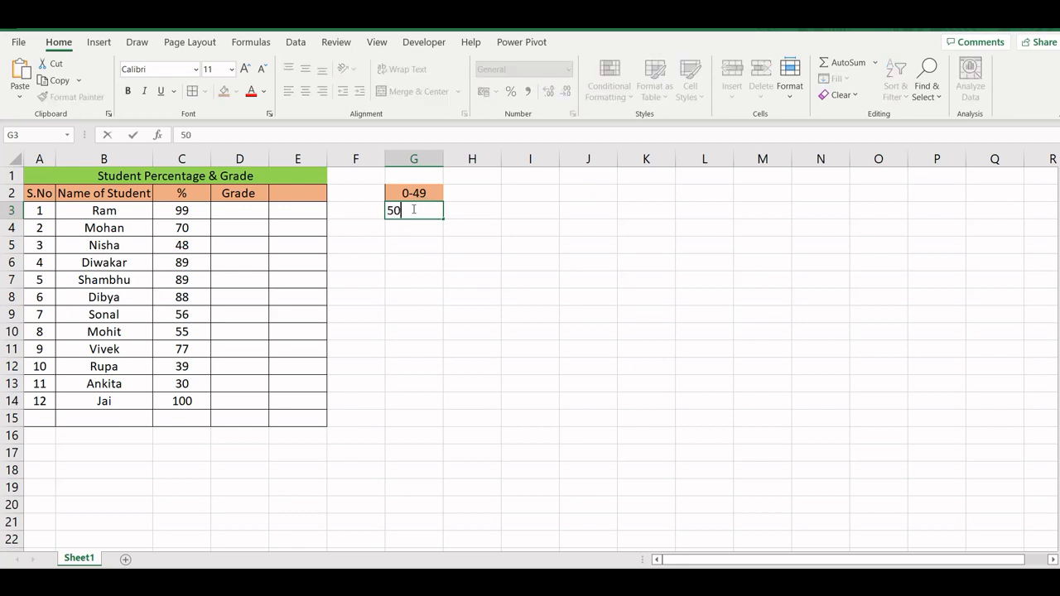
pyautogui.write('-64')
pyautogui.press('Return')
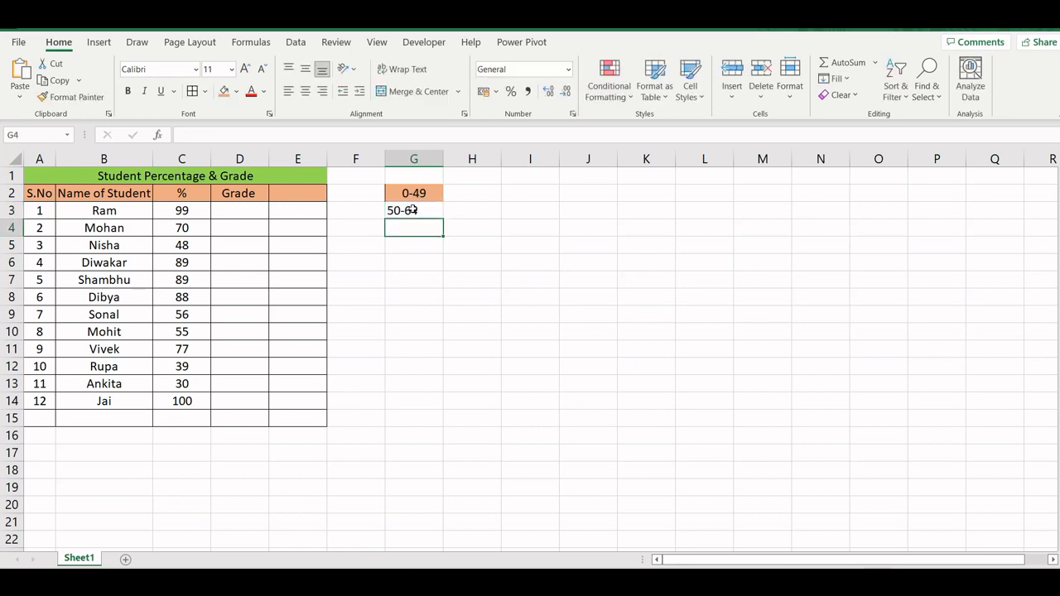
# - Enter the ranges 65-74, 75-84, 85-94 and 95-100 in cells G4 to G7
pyautogui.write('65-')
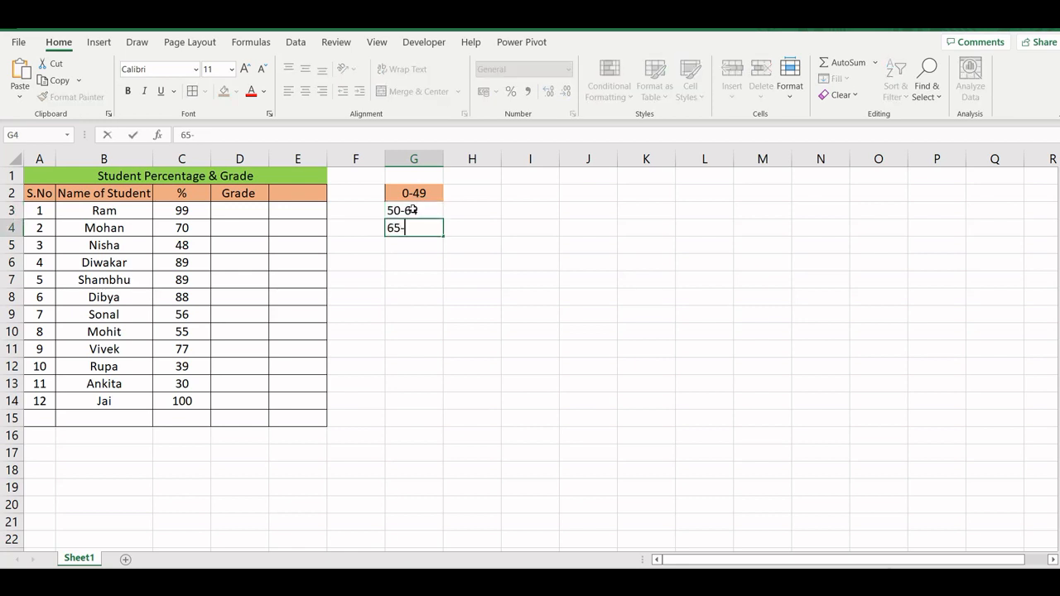
pyautogui.write('74')
pyautogui.press('Return')
pyautogui.write('75-')
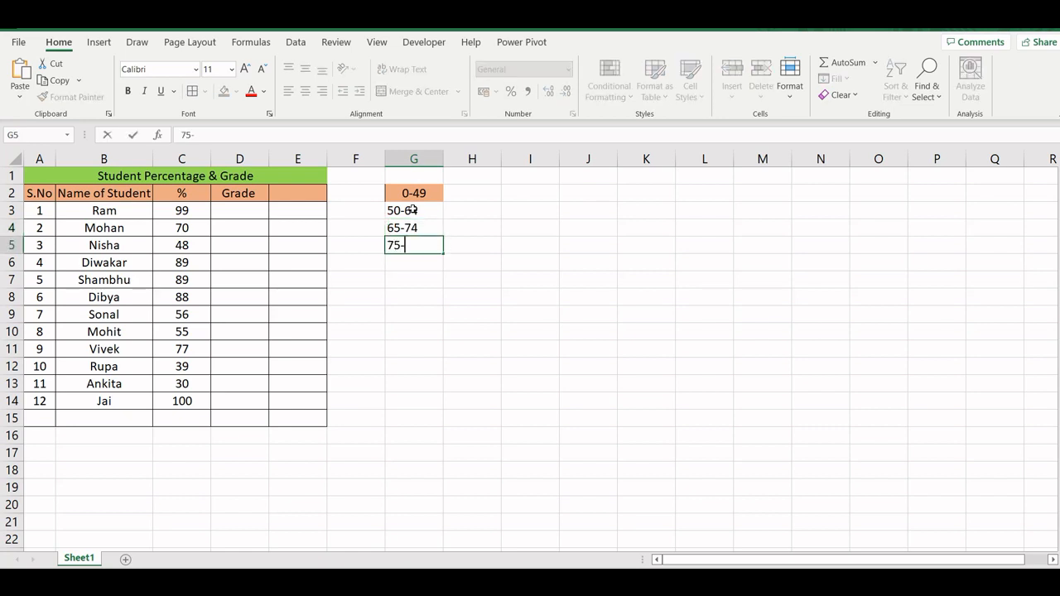
pyautogui.write('84')
pyautogui.press('Return')
pyautogui.write('85')
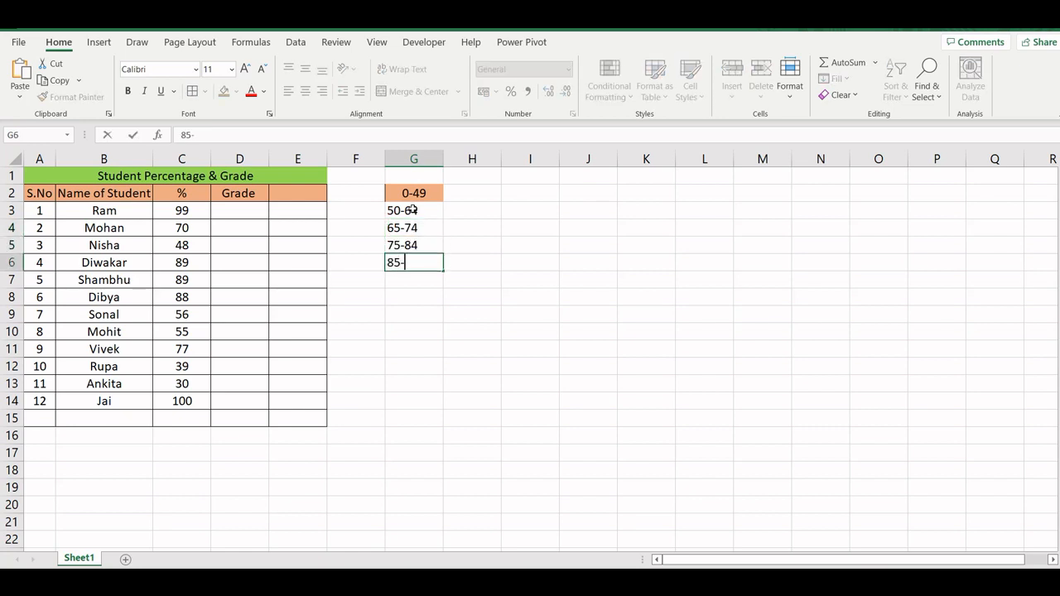
pyautogui.write('-94')
pyautogui.press('Return')
pyautogui.write('95-100')
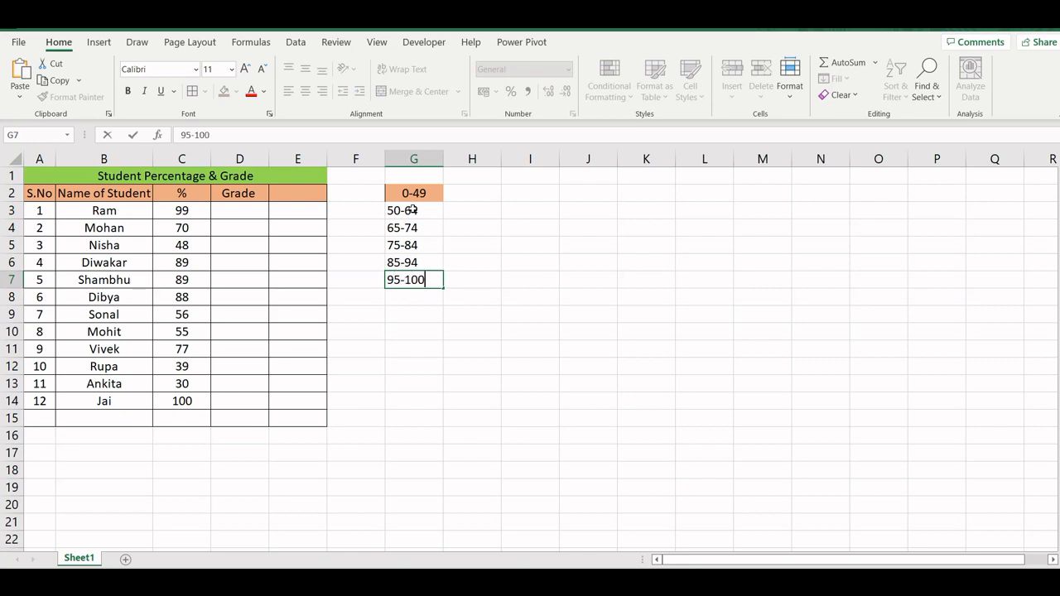
pyautogui.press('Return')
# - Centre the percentage ranges in G2:G7 horizontally and align them to the middle vertically
pyautogui.moveTo(412, 193); pyautogui.dragTo(414, 280)
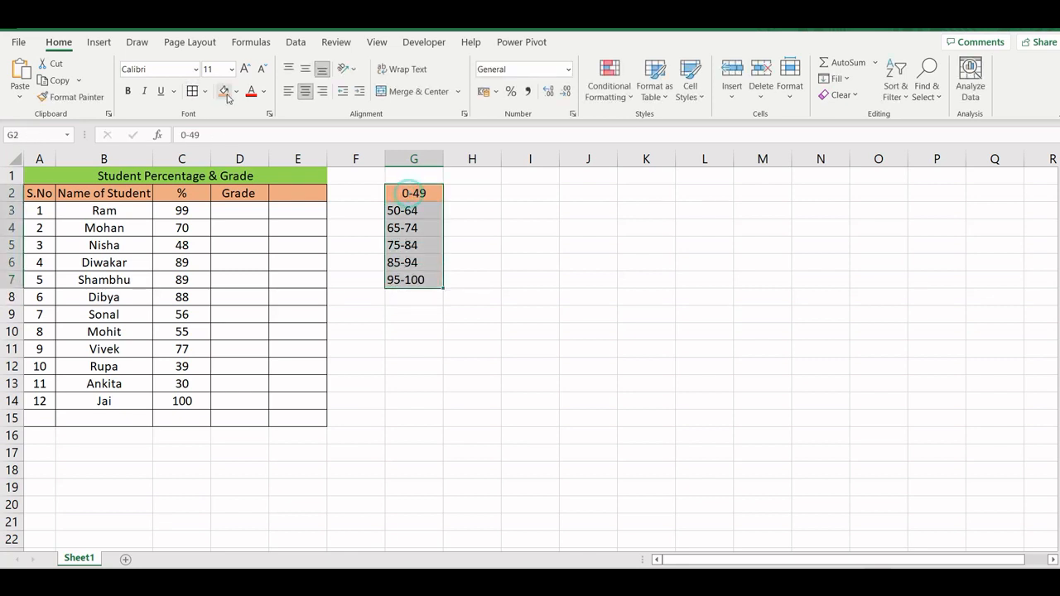
pyautogui.click(308, 95)
pyautogui.click(306, 71)
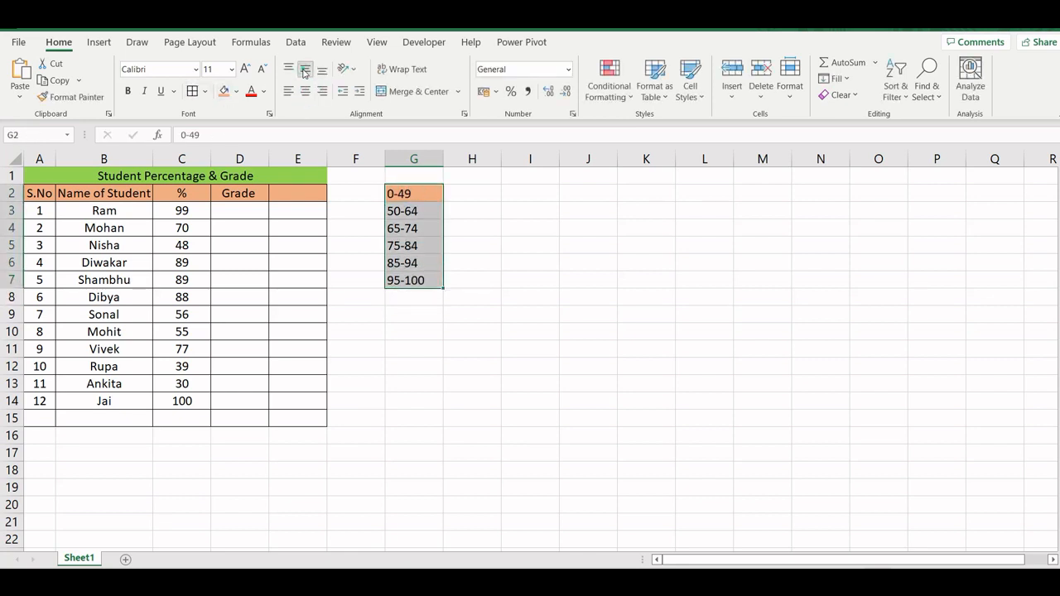
pyautogui.click(304, 92)
# - Enter Fail in H2 and Need Improvement in H3, and autofit the width of column H
pyautogui.click(457, 197)
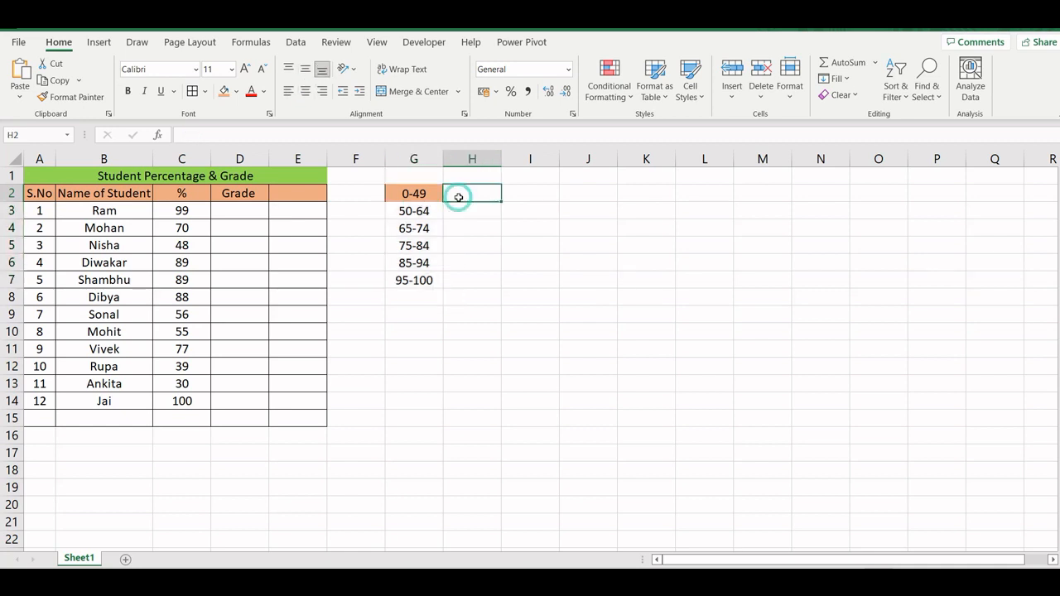
pyautogui.write('Fail')
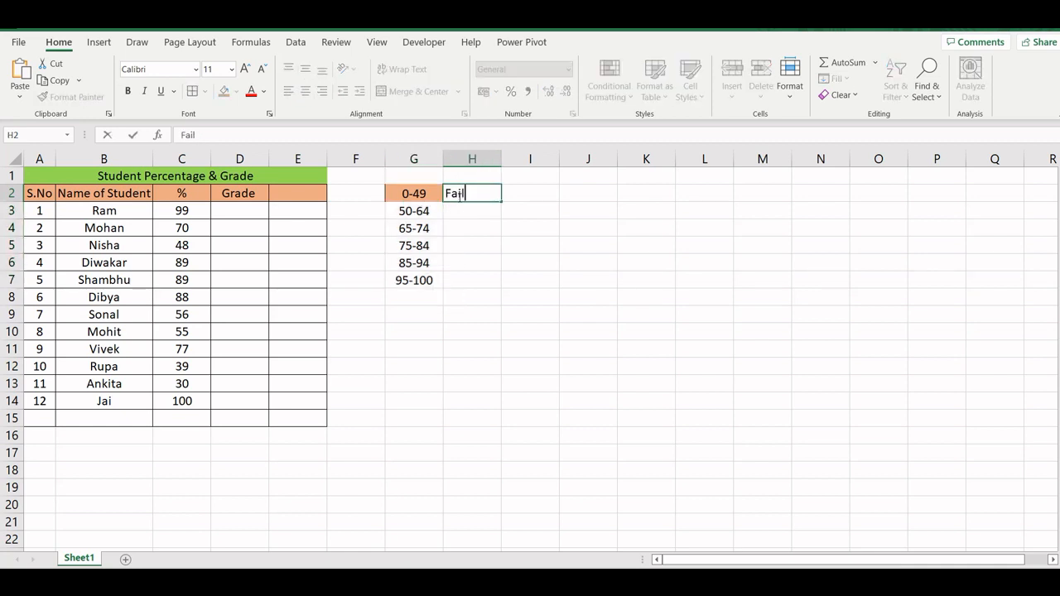
pyautogui.press('Return')
pyautogui.write('Need ')
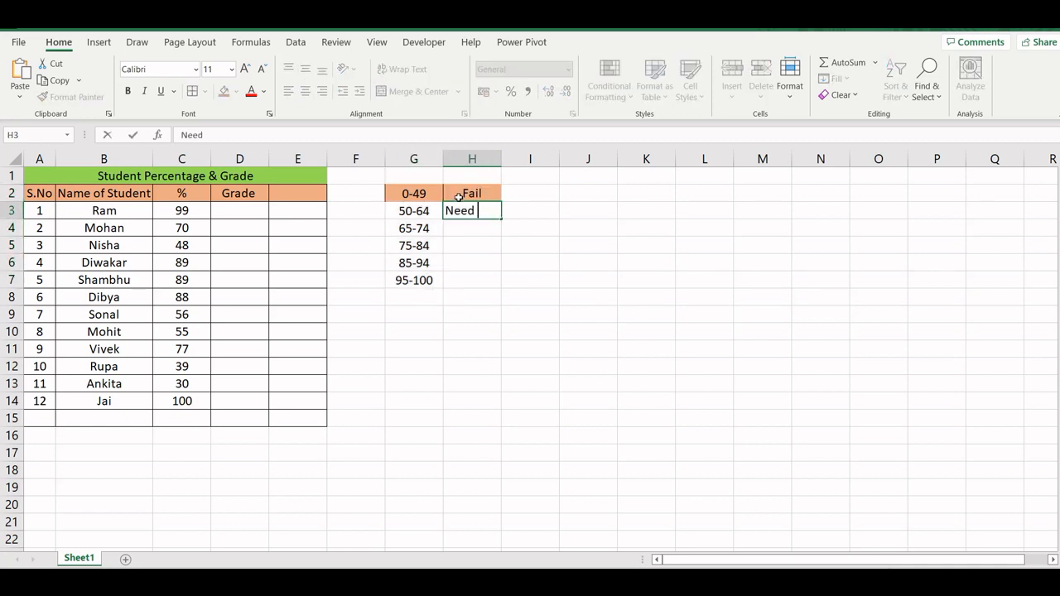
pyautogui.write('Improvement')
pyautogui.press('Return')
pyautogui.doubleClick(501, 159)
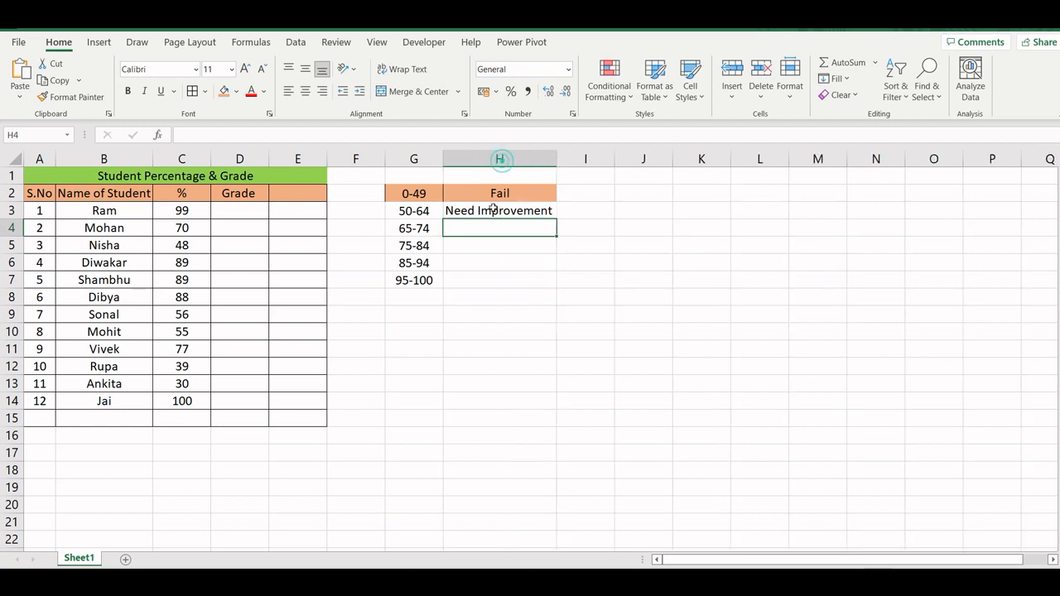
# - Enter Grade D in H4 and Grade C in H5 as labels for the 65-74 and 75-84 ranges
pyautogui.click(487, 227)
pyautogui.write('Grade')
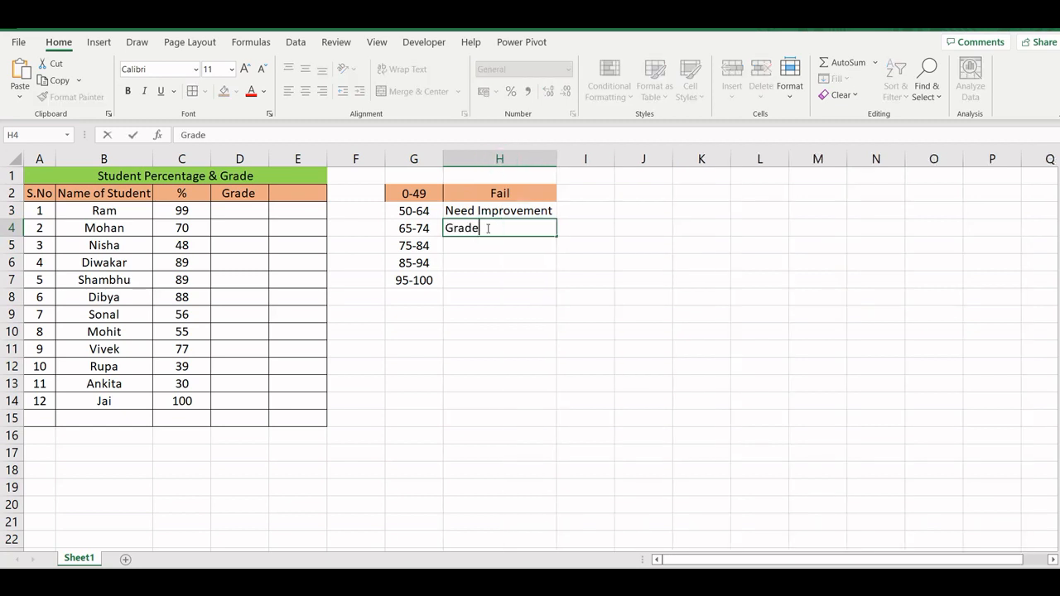
pyautogui.write(' D')
pyautogui.press('Return')
pyautogui.write('Gra')
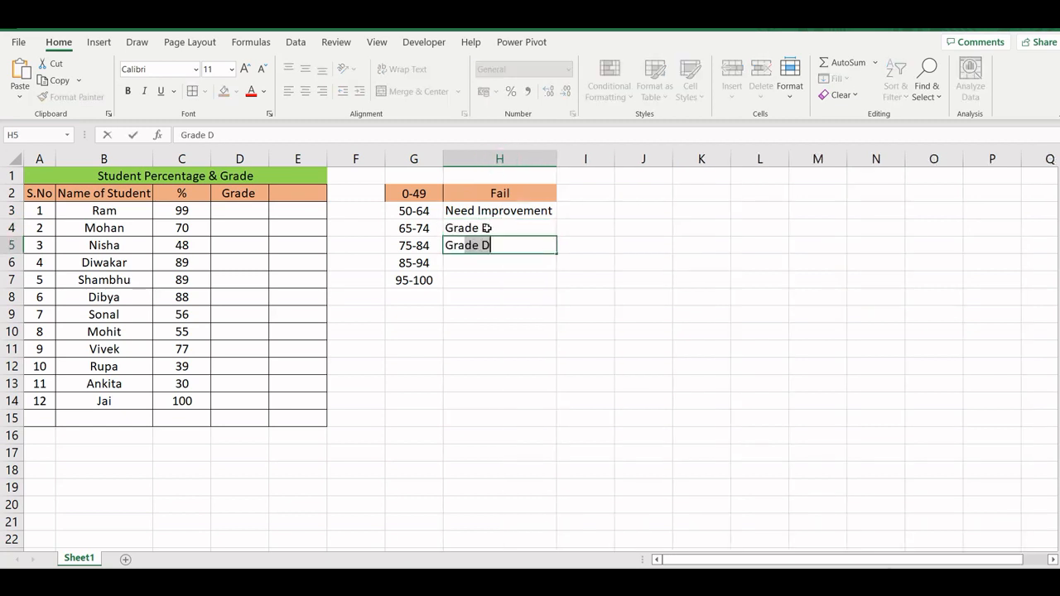
pyautogui.press('Right')
pyautogui.press('Left')
pyautogui.doubleClick(498, 246)
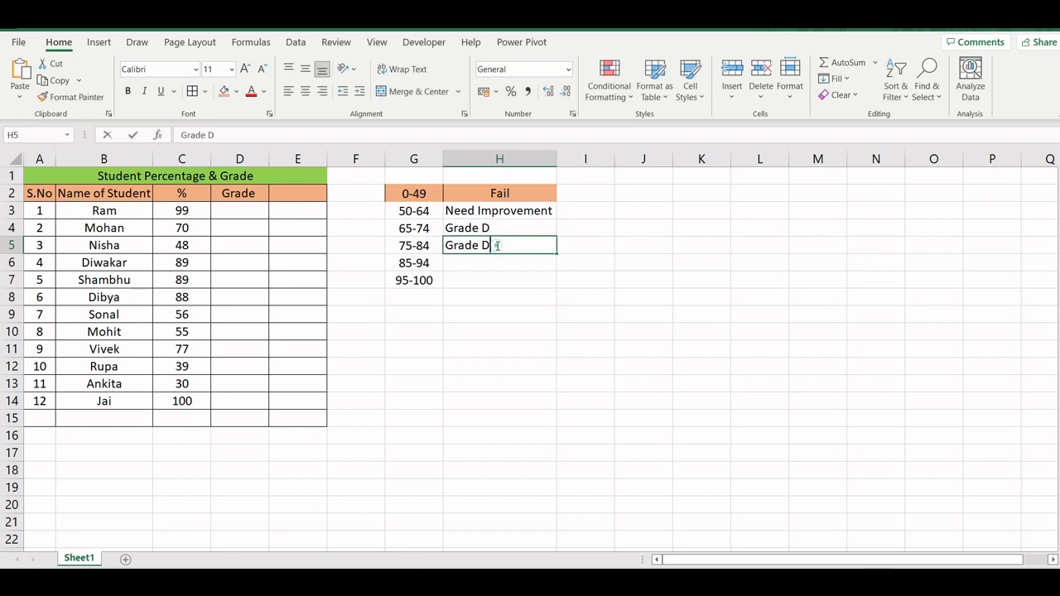
pyautogui.press('BackSpace')
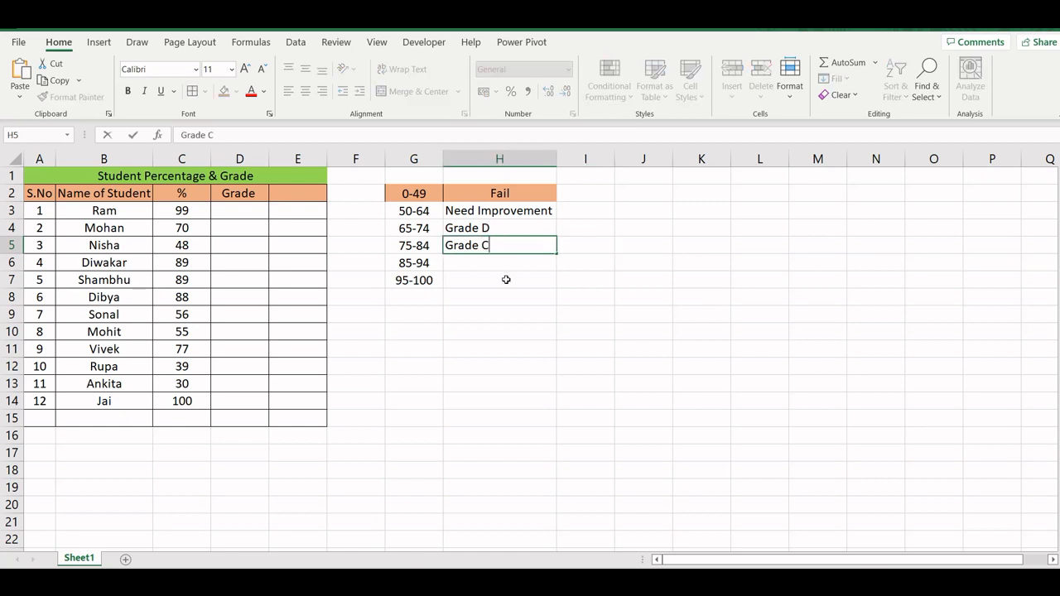
pyautogui.write('C')
# - Fill the grade labels down to H7, then change H6 to Grade B and H7 to Grade A
pyautogui.moveTo(476, 228); pyautogui.dragTo(488, 246)
pyautogui.moveTo(556, 253); pyautogui.dragTo(555, 284)
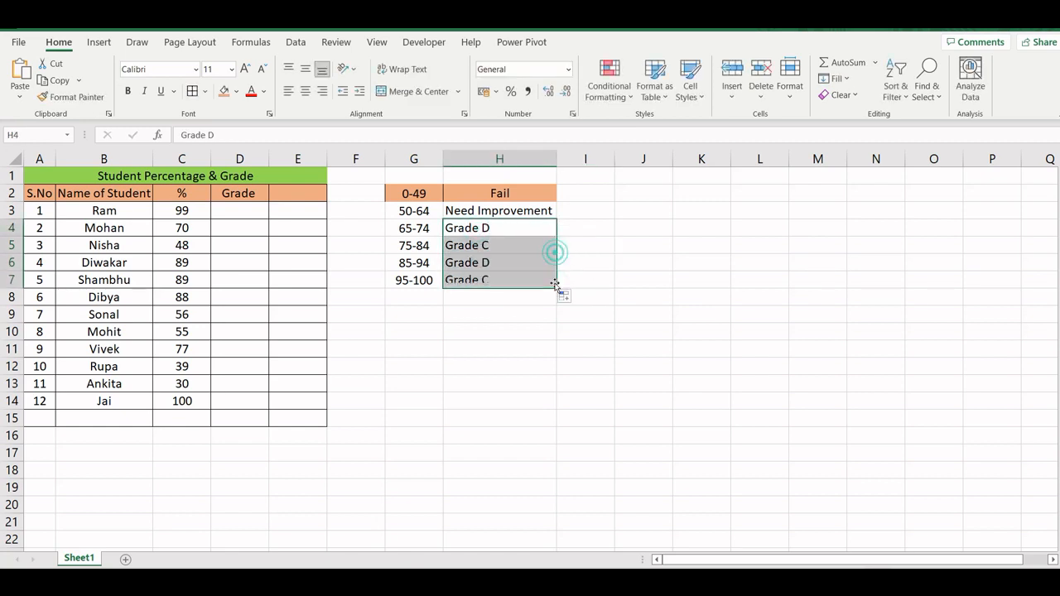
pyautogui.click(497, 262)
pyautogui.doubleClick(497, 261)
pyautogui.press('BackSpace')
pyautogui.write('B')
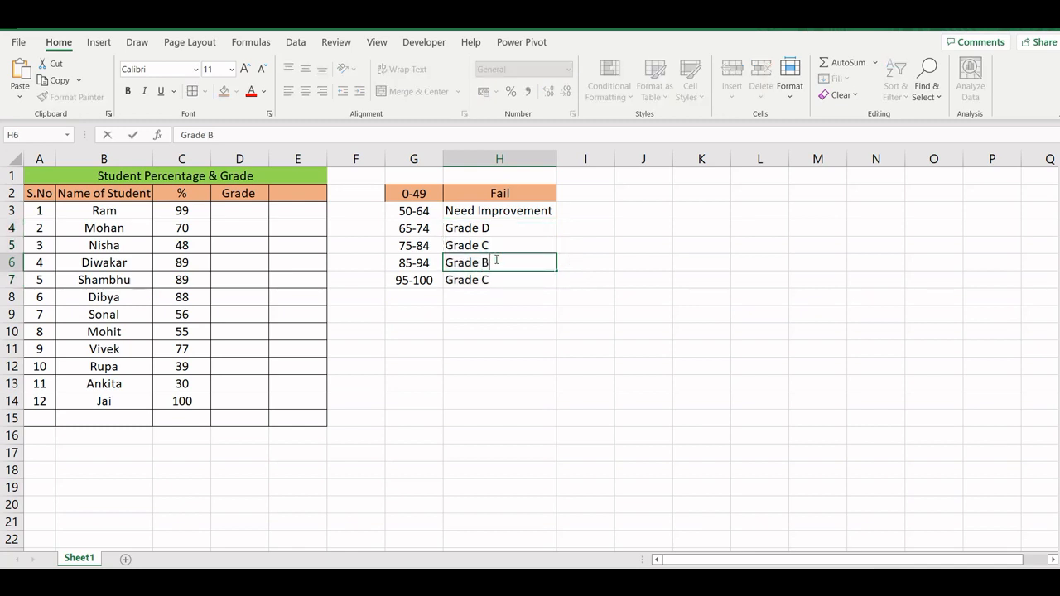
pyautogui.press('Return')
pyautogui.doubleClick(487, 280)
pyautogui.press('BackSpace')
pyautogui.write('A')
pyautogui.press('Return')
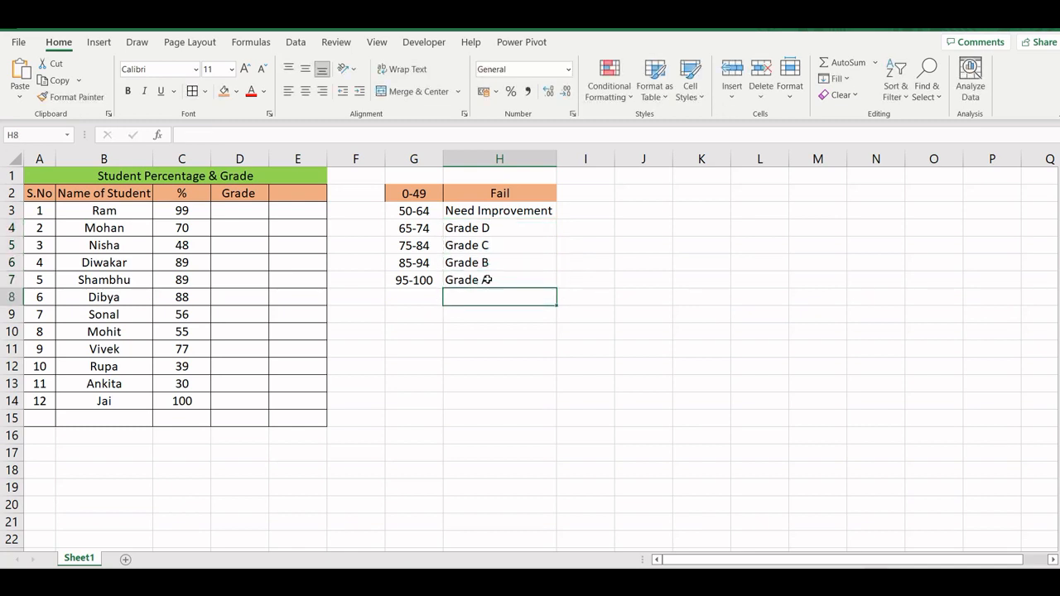
# - Apply all borders to the grade range list in G2:H7
pyautogui.moveTo(412, 195); pyautogui.dragTo(516, 281)
pyautogui.click(192, 91)
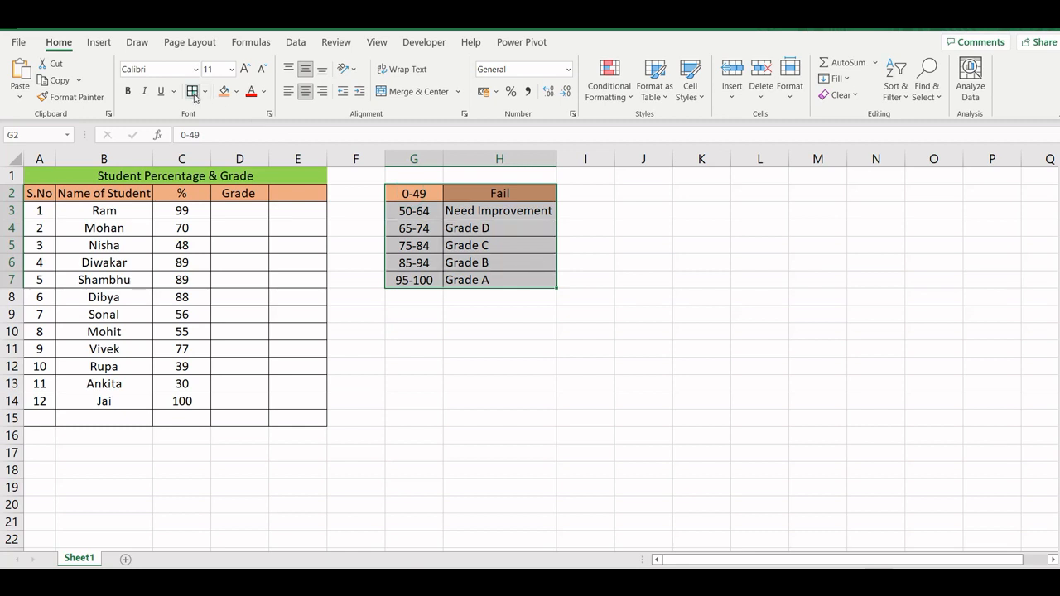
pyautogui.click(572, 247)
# - Remove the orange fill colour from cells G2:H2
pyautogui.moveTo(412, 193); pyautogui.dragTo(497, 193)
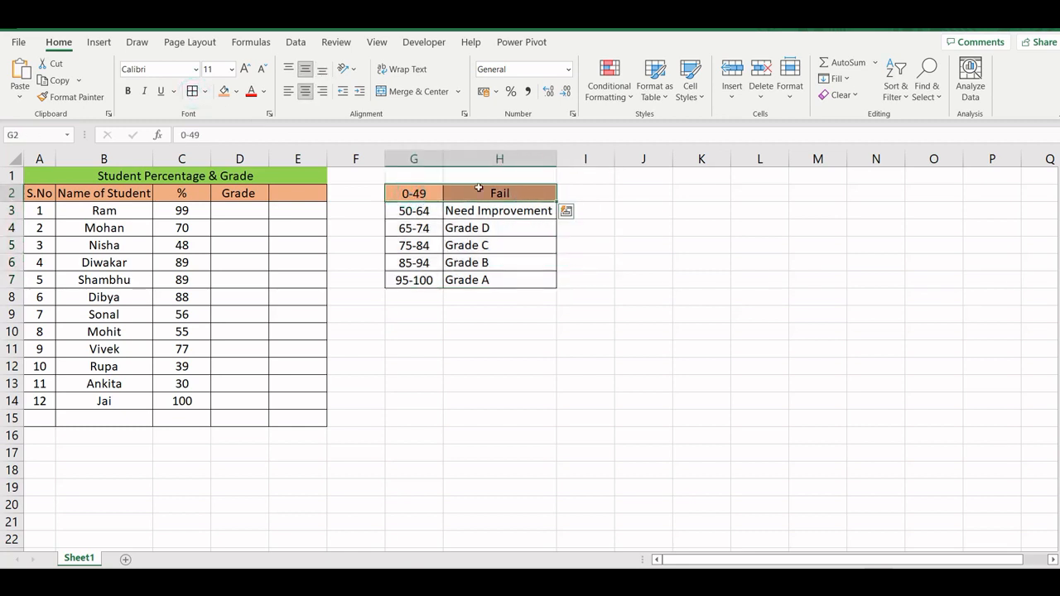
pyautogui.click(236, 91)
pyautogui.click(224, 130)
pyautogui.click(591, 192)
# - Narrow column I and enter the lower limits 0, 50, 65, 75, 85 and 95 down J2:J7
pyautogui.click(626, 192)
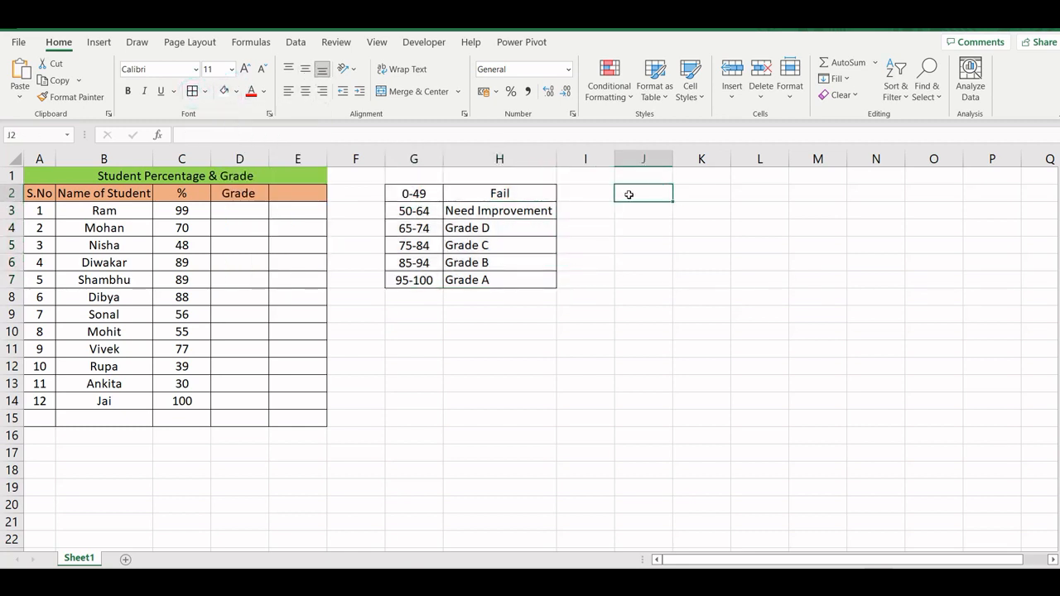
pyautogui.moveTo(613, 159); pyautogui.dragTo(568, 159)
pyautogui.write('0')
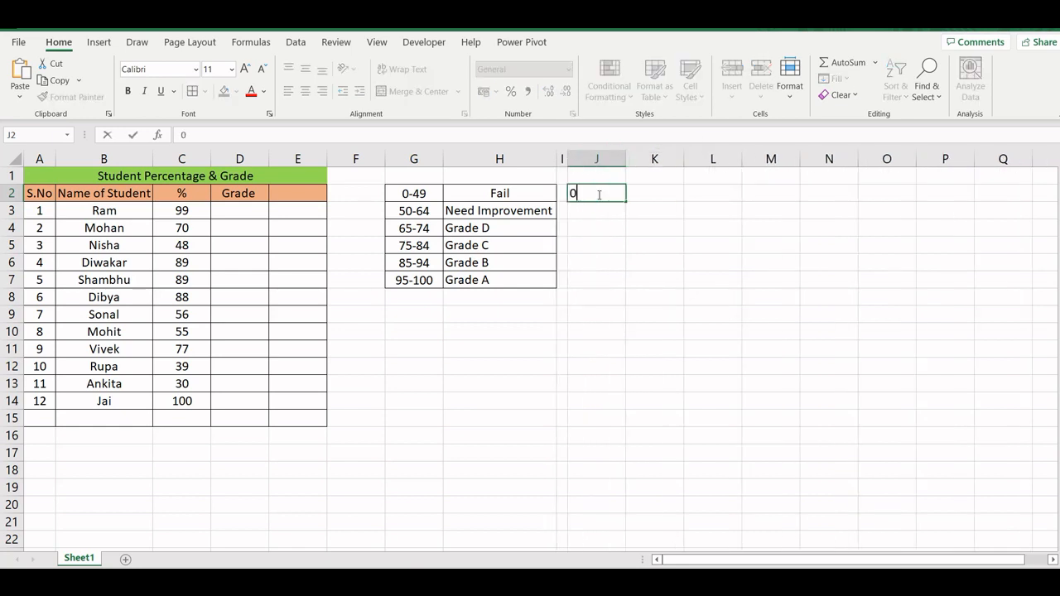
pyautogui.press('Return')
pyautogui.write('50')
pyautogui.press('Return')
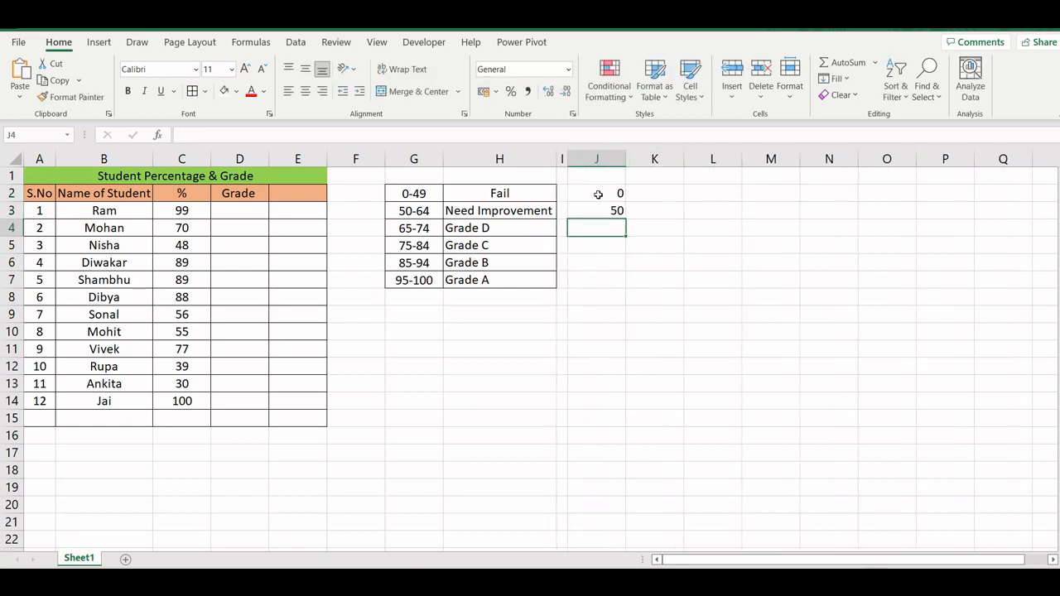
pyautogui.write('65')
pyautogui.press('Return')
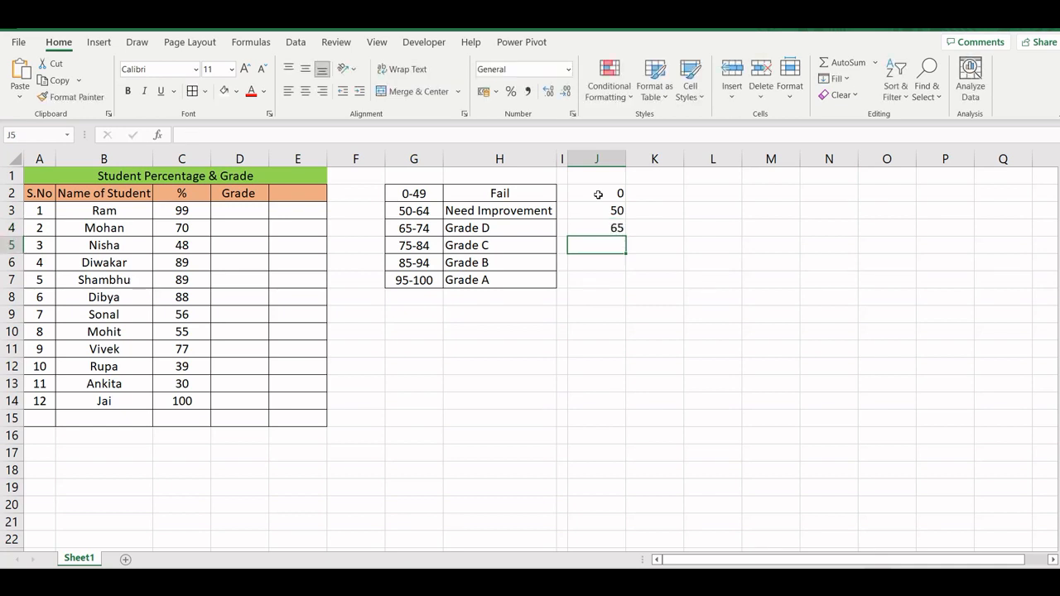
pyautogui.write('75')
pyautogui.press('Return')
pyautogui.write('85')
pyautogui.press('Return')
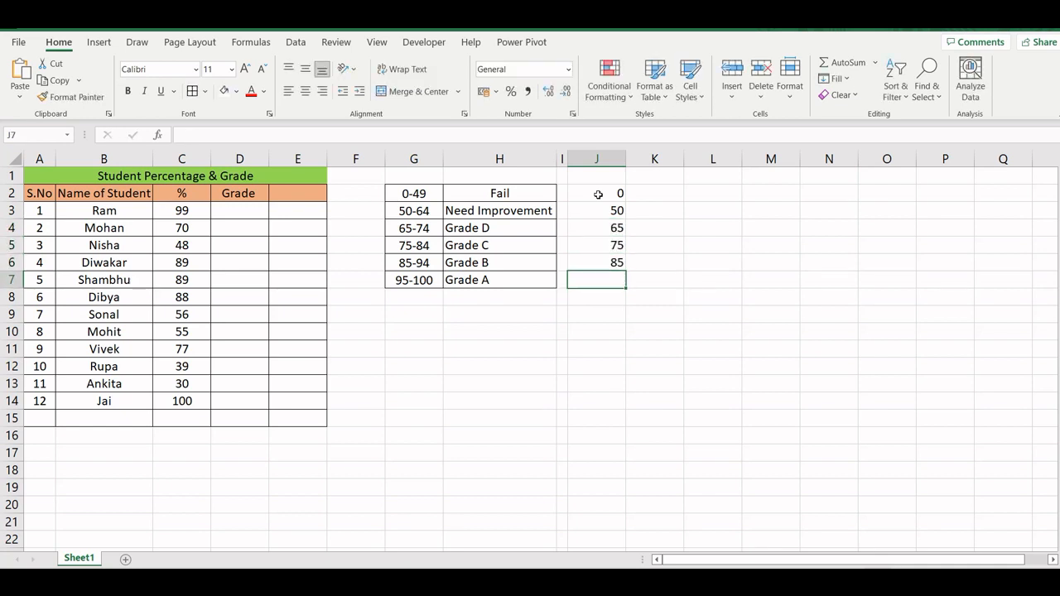
pyautogui.write('95')
pyautogui.press('Return')
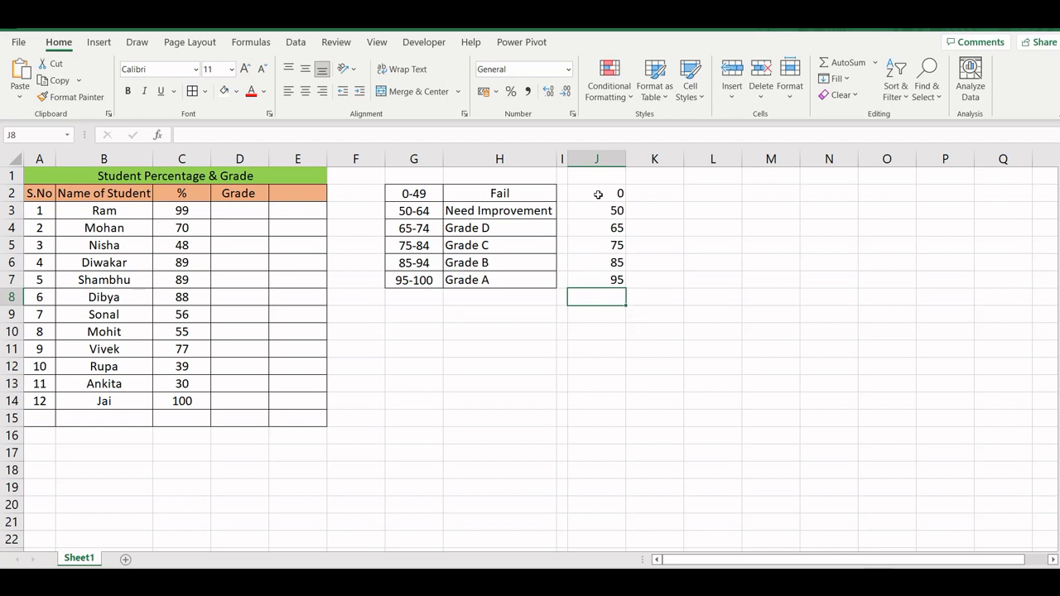
# - Copy the grade labels from H2:H7 to K2:K7 and fit column K's width to its contents
pyautogui.moveTo(511, 193); pyautogui.dragTo(516, 278)
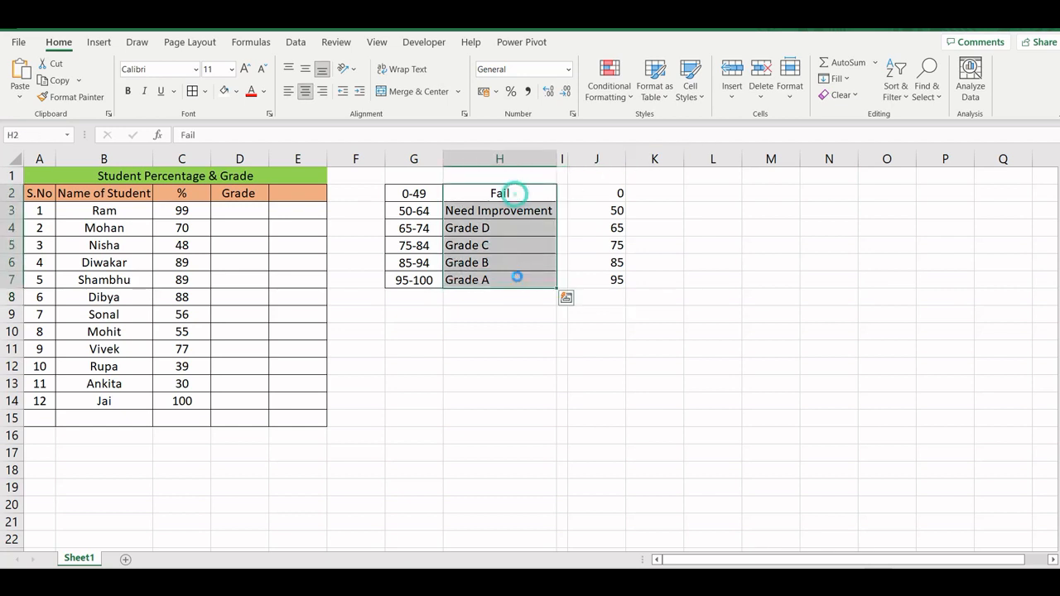
pyautogui.hotkey('ctrl', 'c')
pyautogui.click(657, 196)
pyautogui.hotkey('ctrl', 'v')
pyautogui.doubleClick(684, 159)
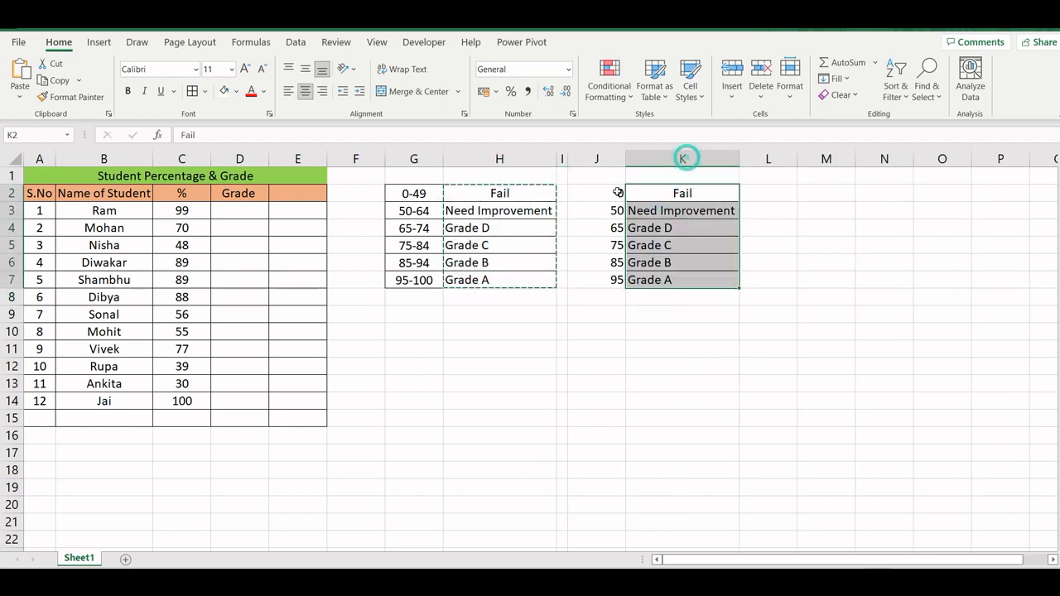
# - Apply all borders to the lower limit and grade list in J2:K7 and centre its contents
pyautogui.moveTo(602, 193); pyautogui.dragTo(685, 280)
pyautogui.click(192, 91)
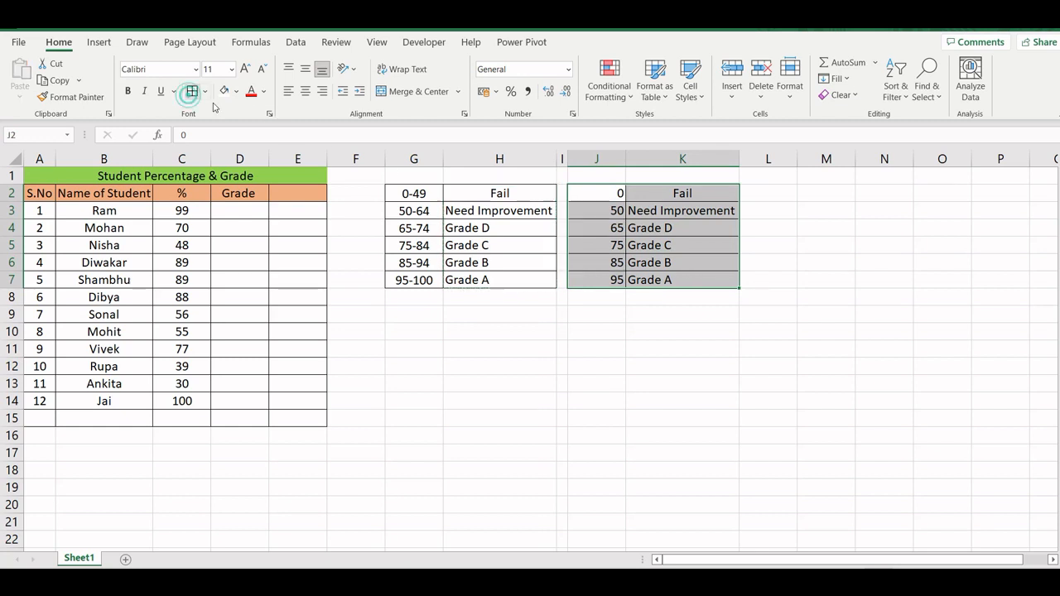
pyautogui.click(416, 279)
pyautogui.moveTo(588, 193); pyautogui.dragTo(654, 280)
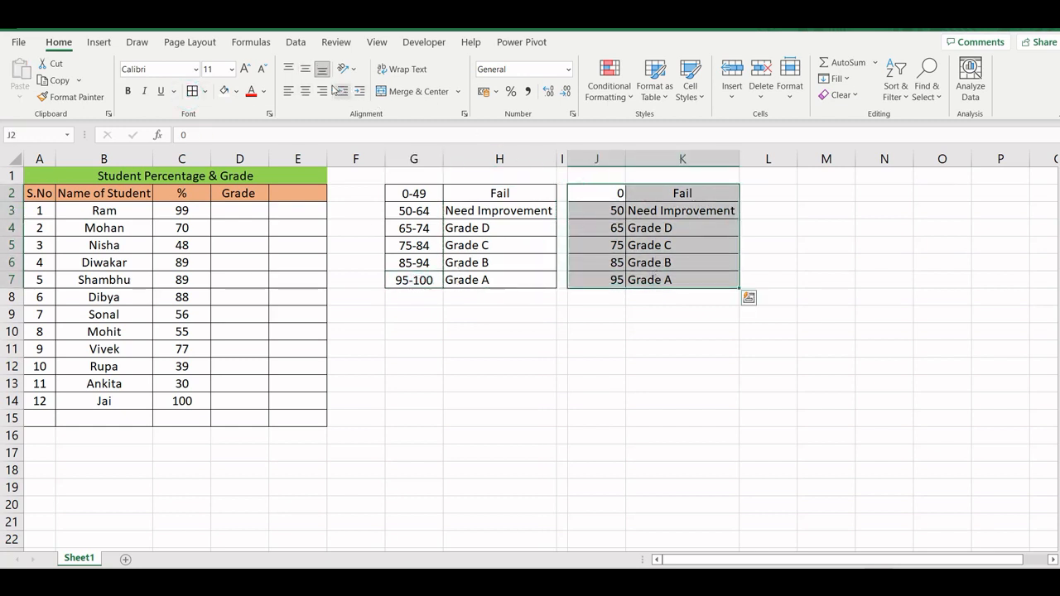
pyautogui.click(306, 91)
pyautogui.click(467, 232)
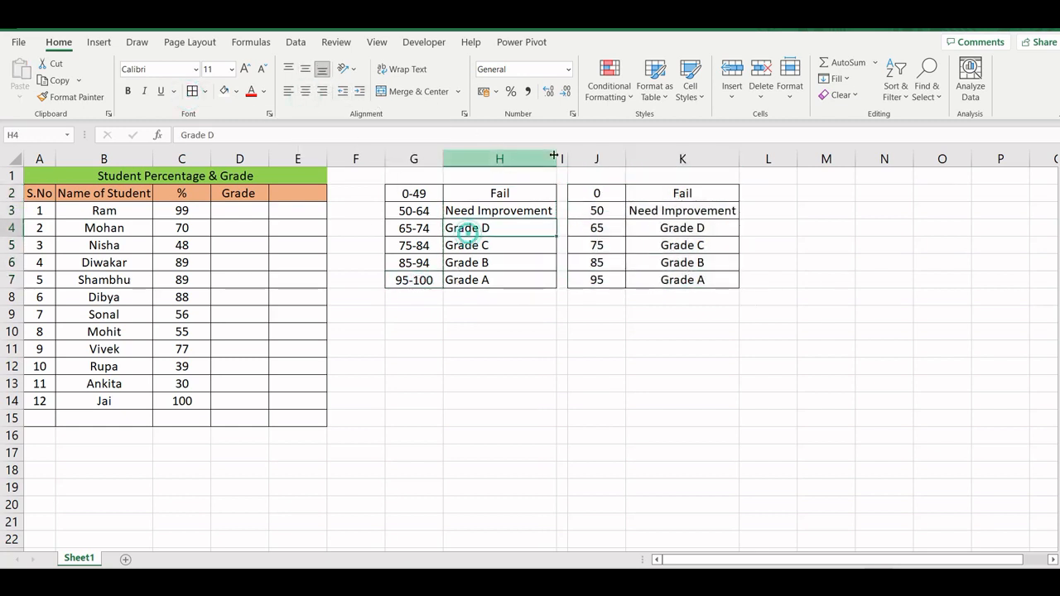
# - Widen column H slightly beyond its grade labels
pyautogui.moveTo(557, 158); pyautogui.dragTo(568, 156)
pyautogui.click(530, 295)
pyautogui.click(436, 313)
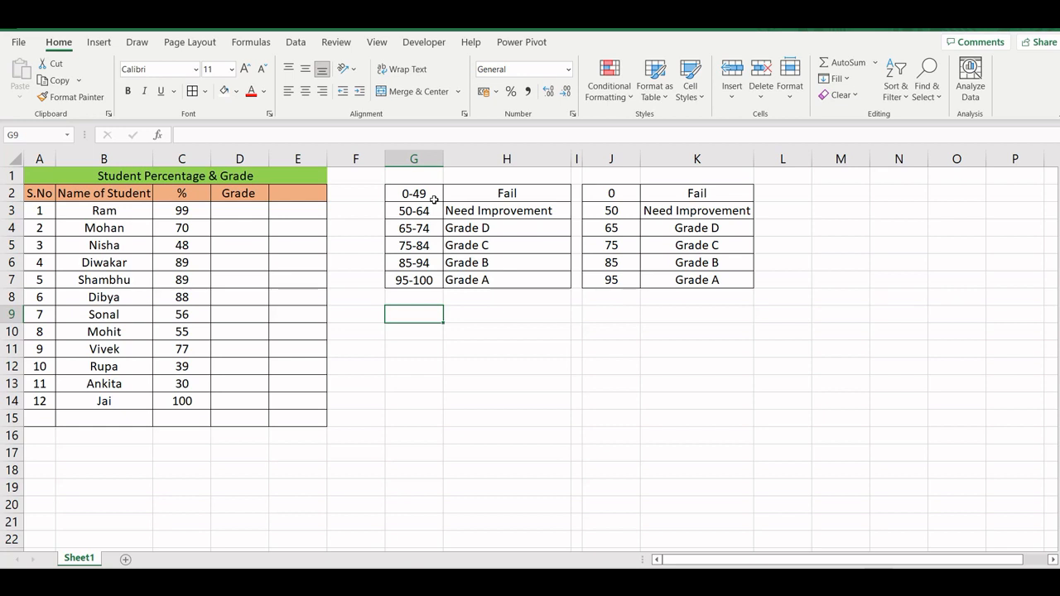
pyautogui.click(216, 207)
pyautogui.write('=if')
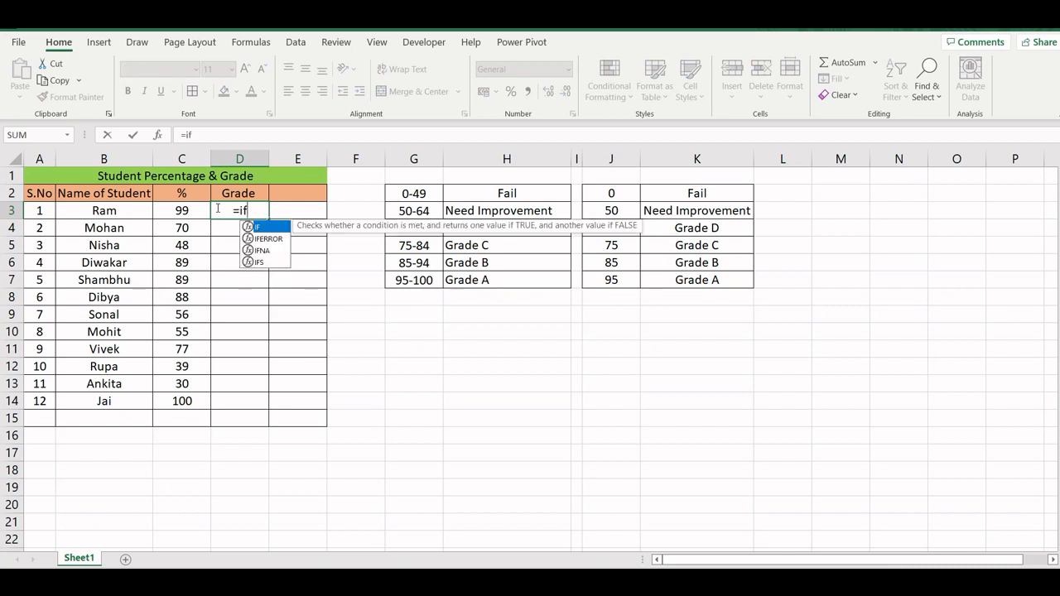
pyautogui.write('(D')
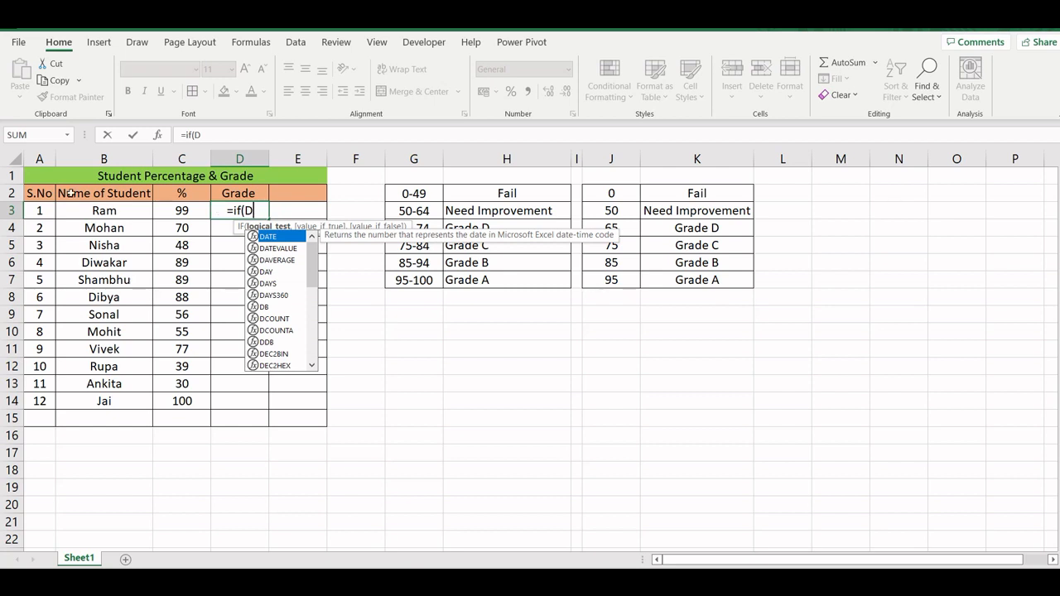
pyautogui.press('Return')
pyautogui.click(694, 250)
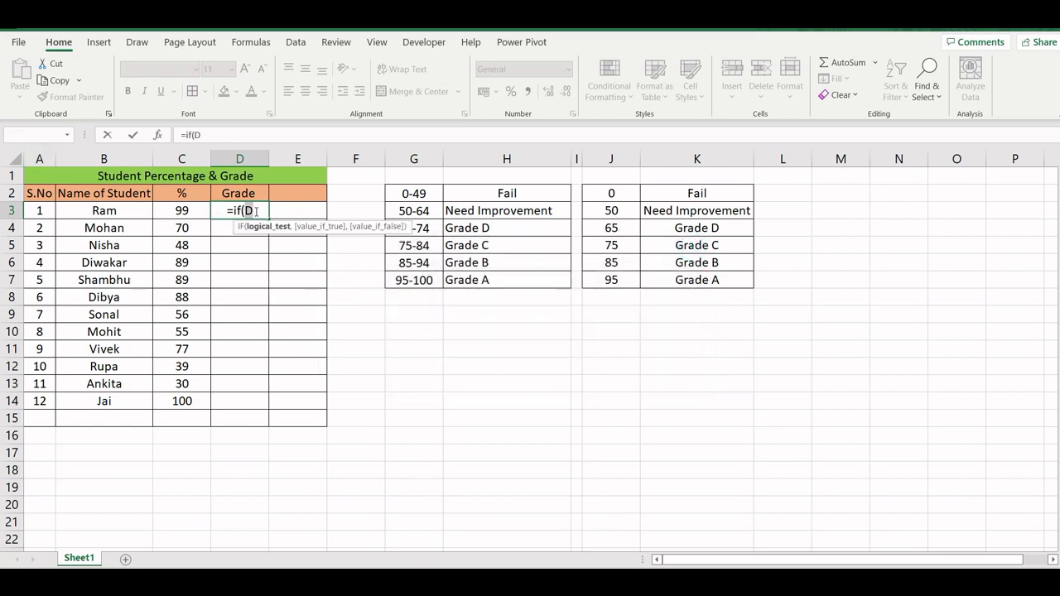
pyautogui.press('BackSpace')
pyautogui.press('BackSpace')
pyautogui.press('BackSpace')
pyautogui.press('Escape')
# - Insert a blank column before the S.No column and make it narrow
pyautogui.rightClick(40, 160)
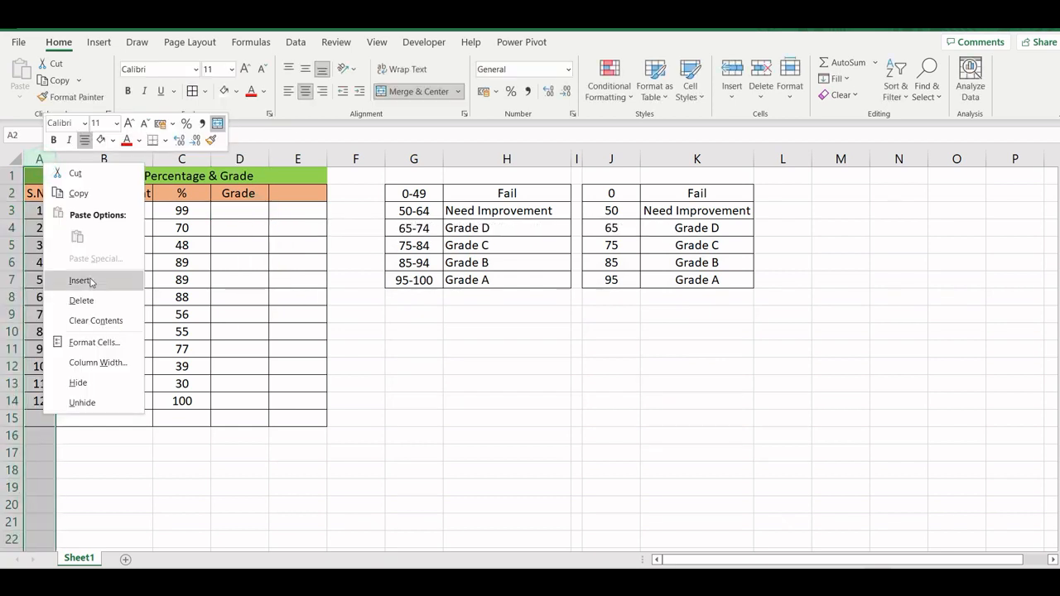
pyautogui.click(91, 280)
pyautogui.click(64, 260)
pyautogui.moveTo(81, 165); pyautogui.dragTo(40, 165)
pyautogui.click(256, 229)
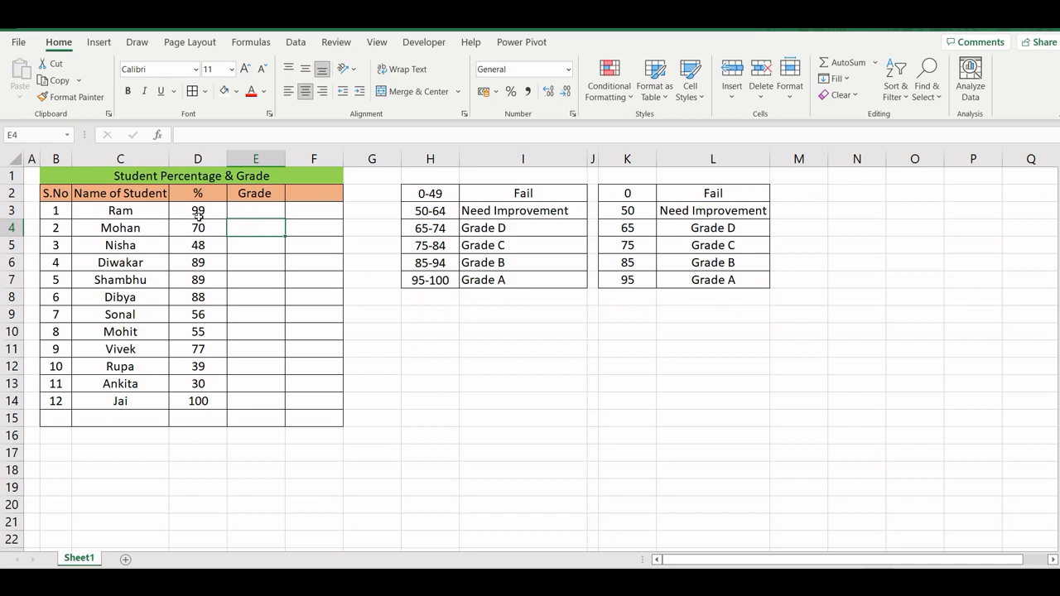
# - Begin an IF formula in E3 that returns "Grade A" when D3>=95
pyautogui.click(199, 209)
pyautogui.click(245, 212)
pyautogui.write('=')
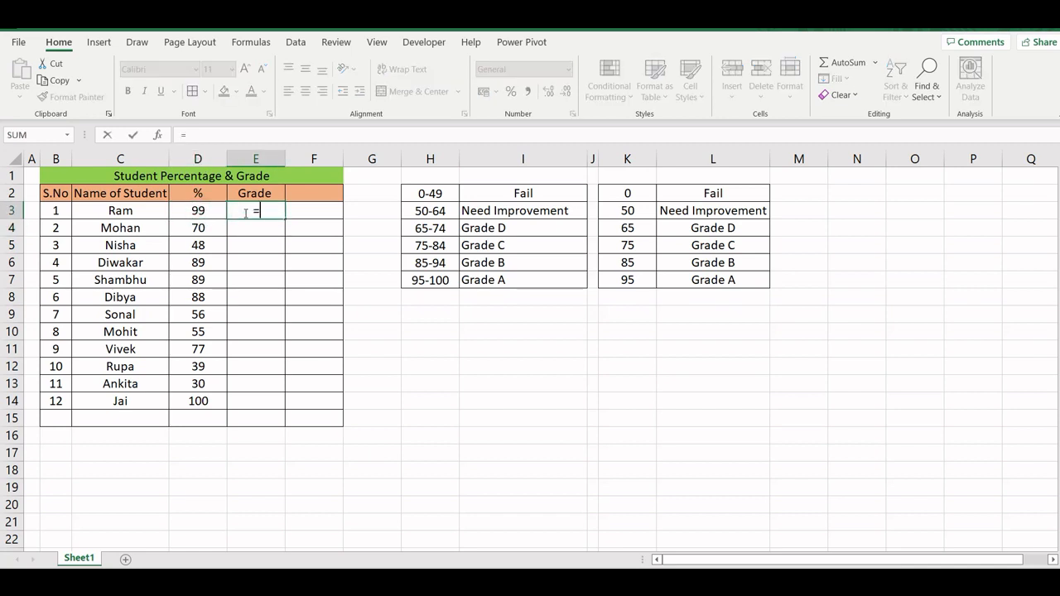
pyautogui.write('if(')
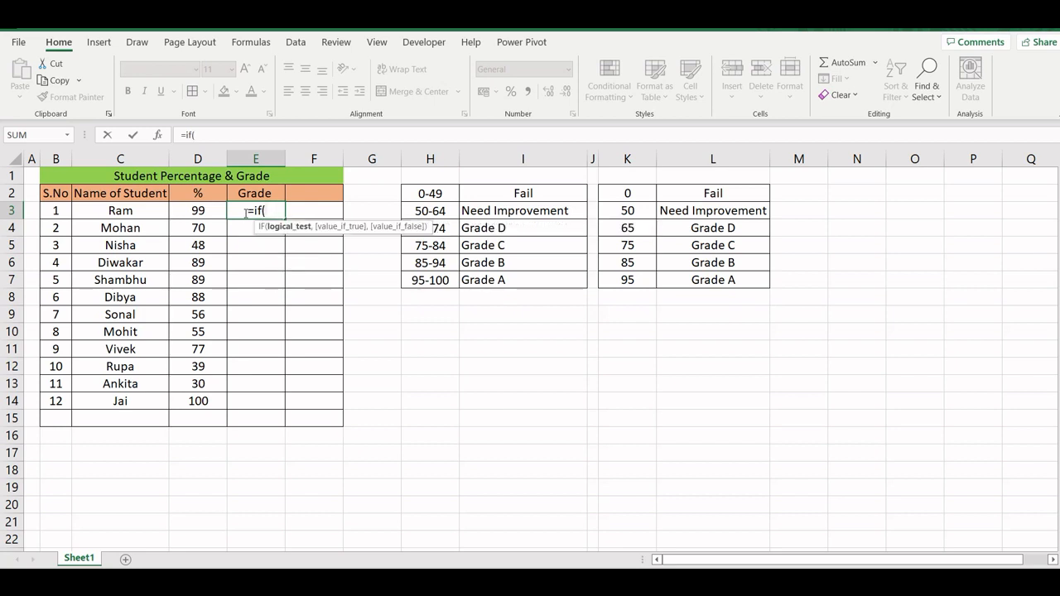
pyautogui.write('D')
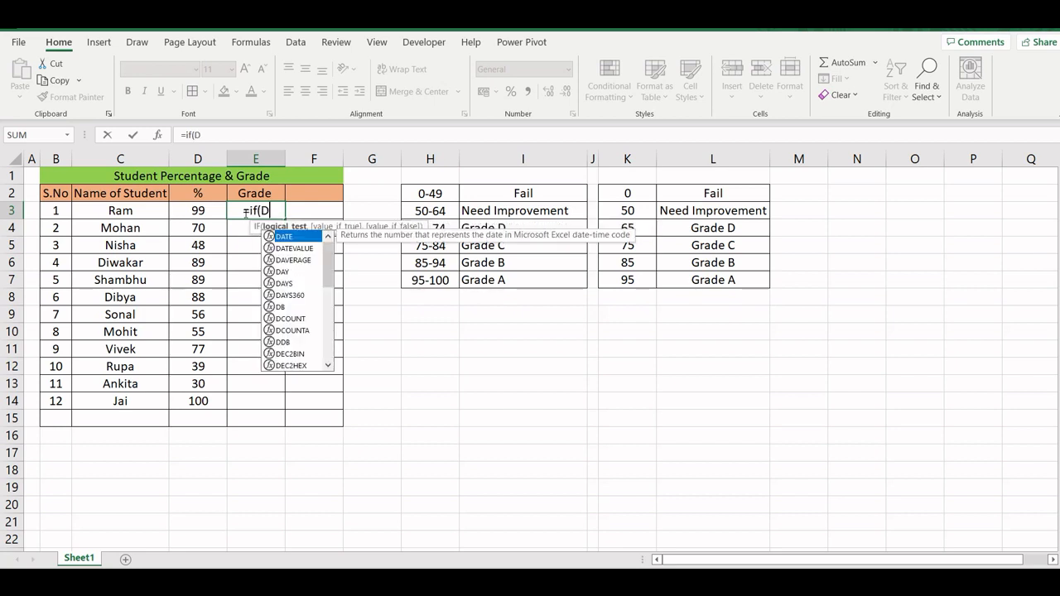
pyautogui.write('3>')
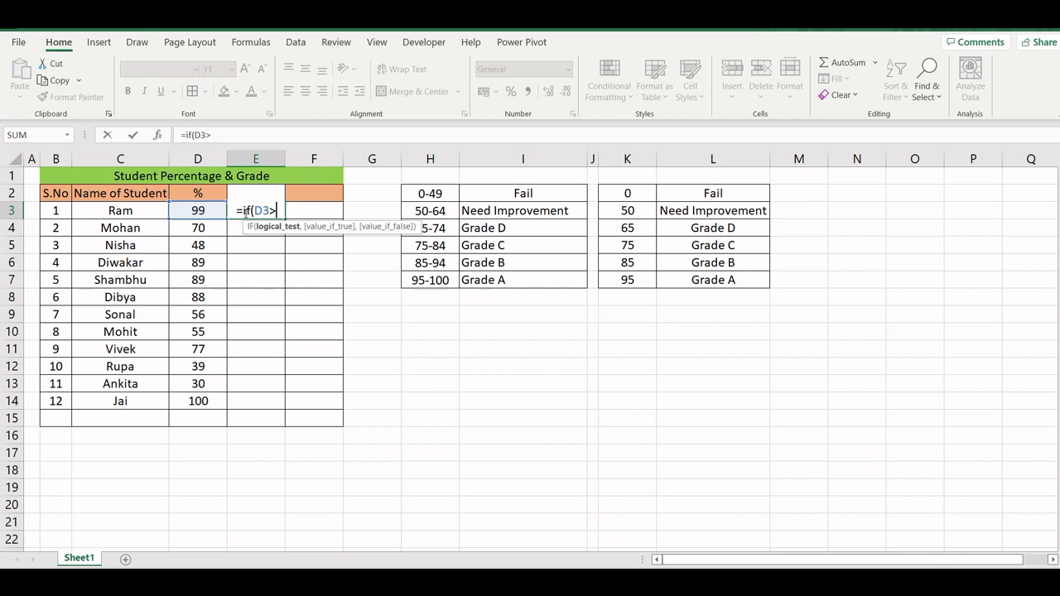
pyautogui.write('=95')
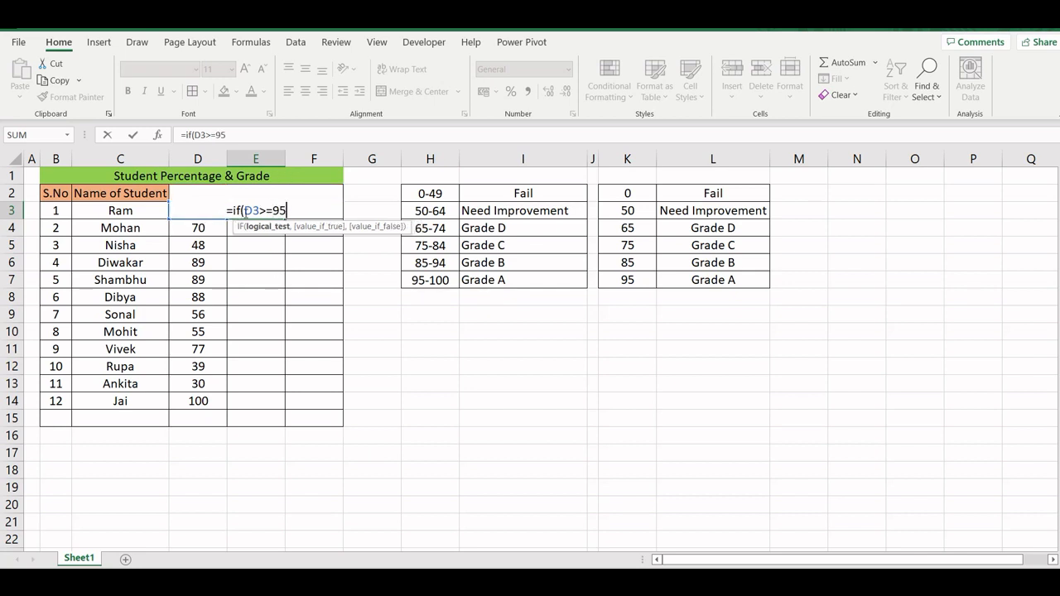
pyautogui.write(',"Gra')
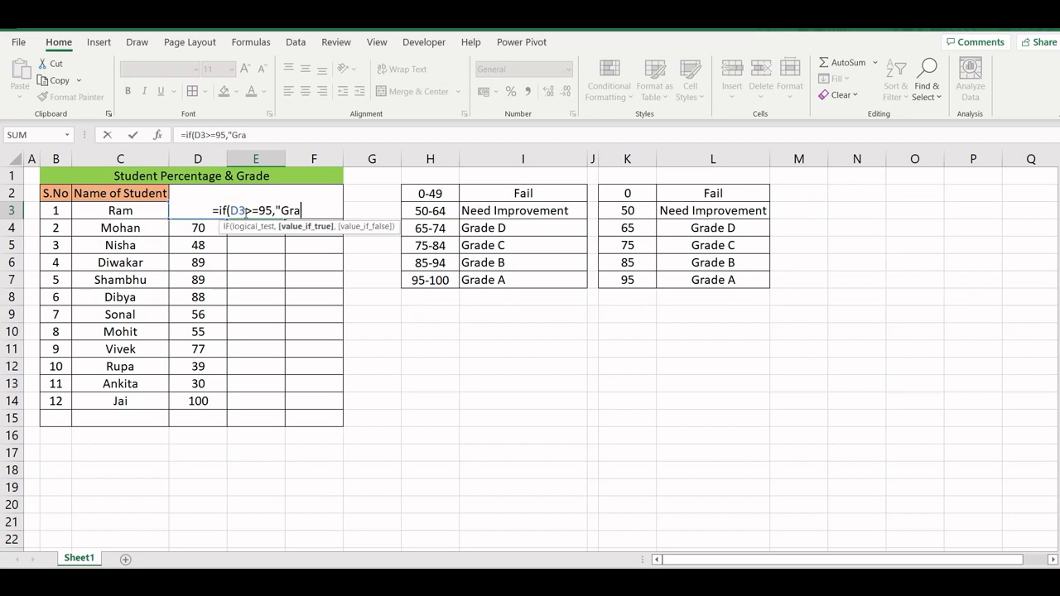
pyautogui.write('de A')
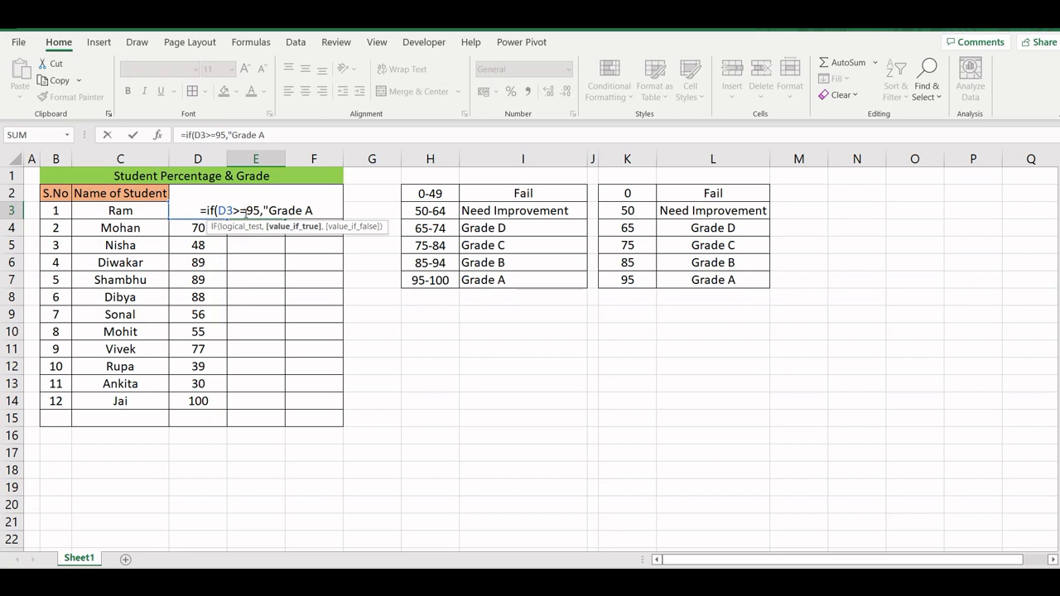
pyautogui.write('"')
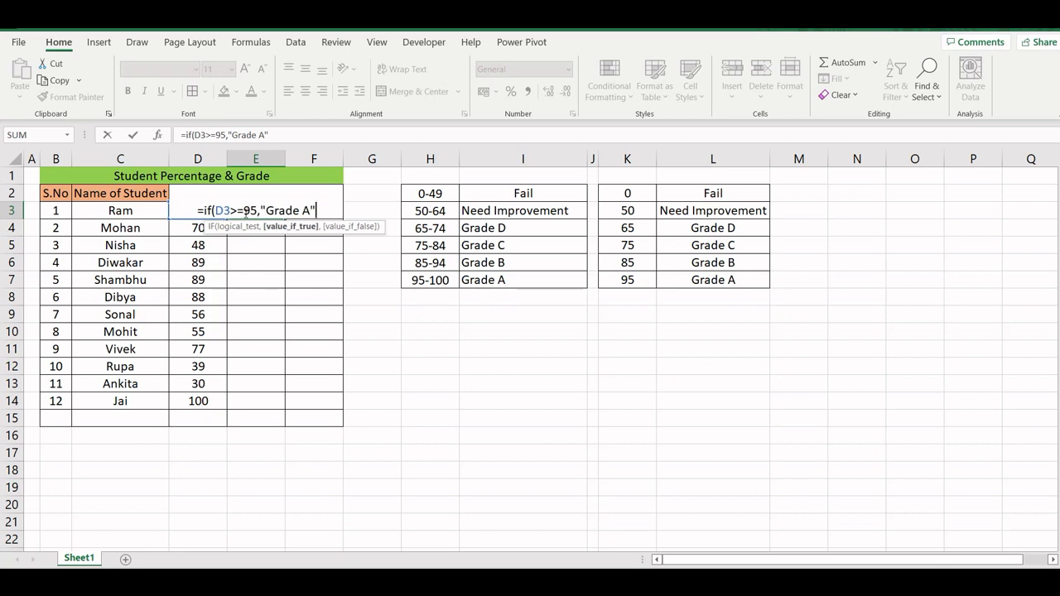
# - Nest a second IF in the E3 formula that returns "Grade B" when D3>=85
pyautogui.write(', if(')
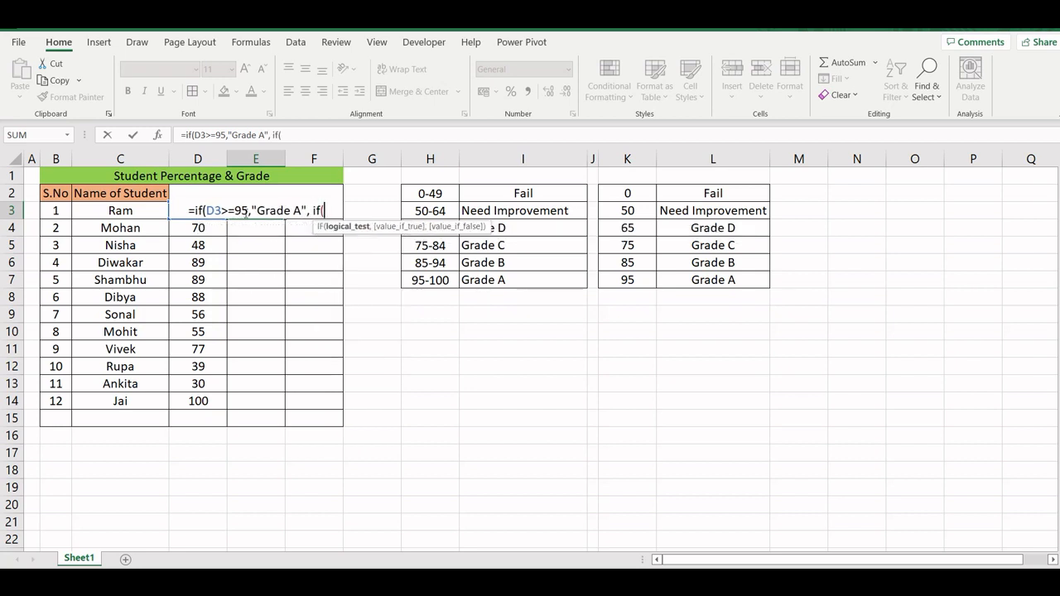
pyautogui.write('D3>')
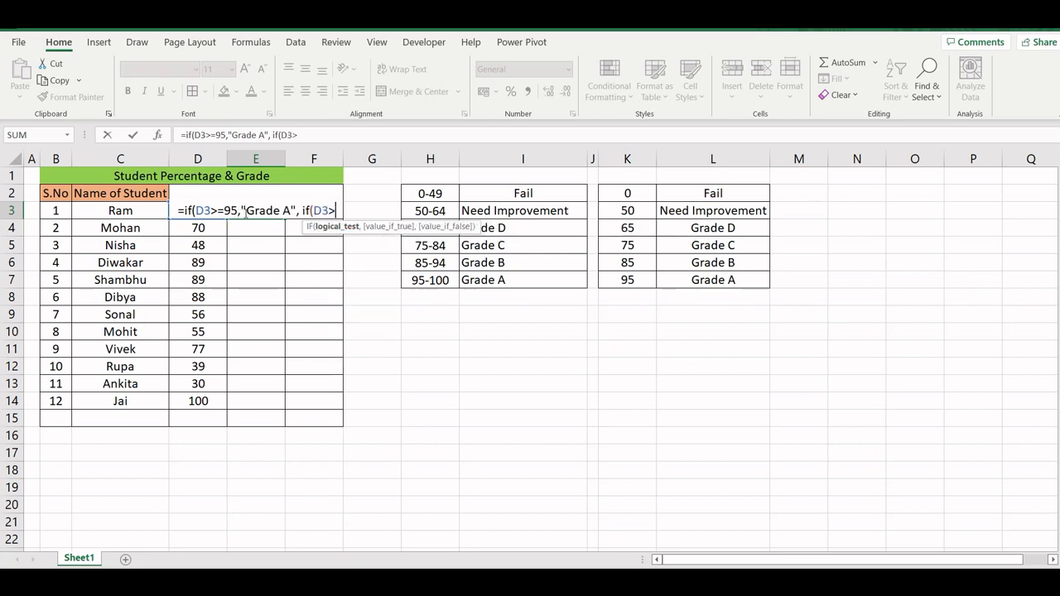
pyautogui.write('=')
pyautogui.write('85')
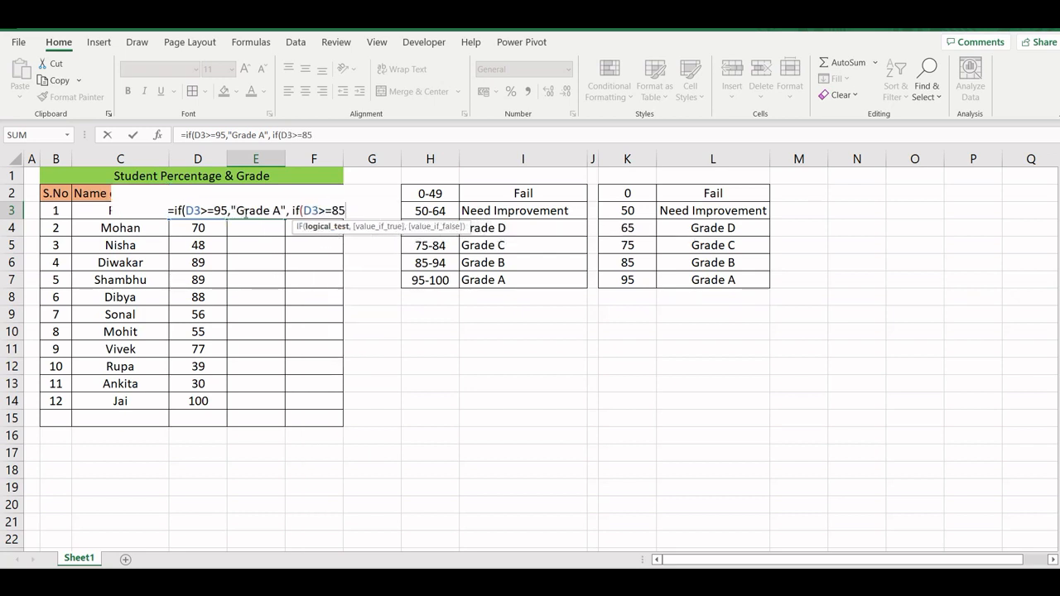
pyautogui.write(',"Grade B"')
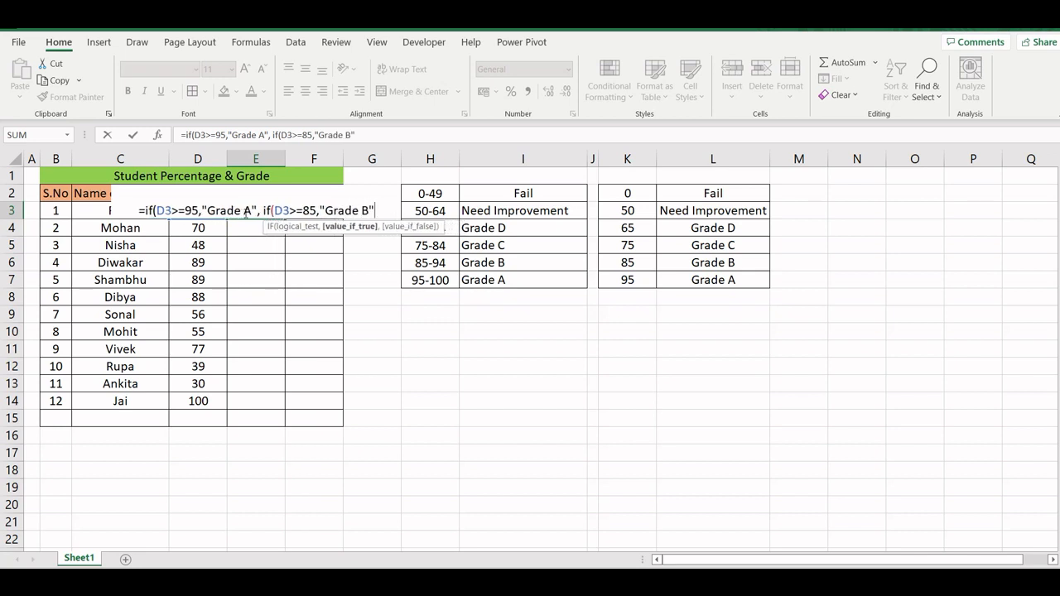
# - Nest a third IF in the E3 formula that returns "Grade C" when D3>=75
pyautogui.write(',if D3(')
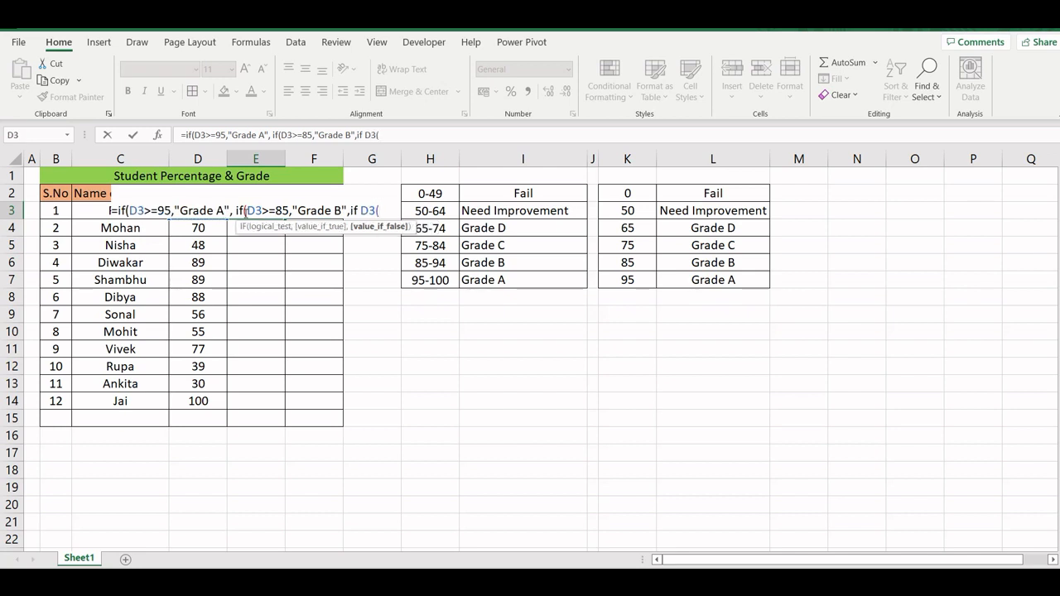
pyautogui.press('BackSpace')
pyautogui.press('BackSpace')
pyautogui.press('BackSpace')
pyautogui.press('BackSpace')
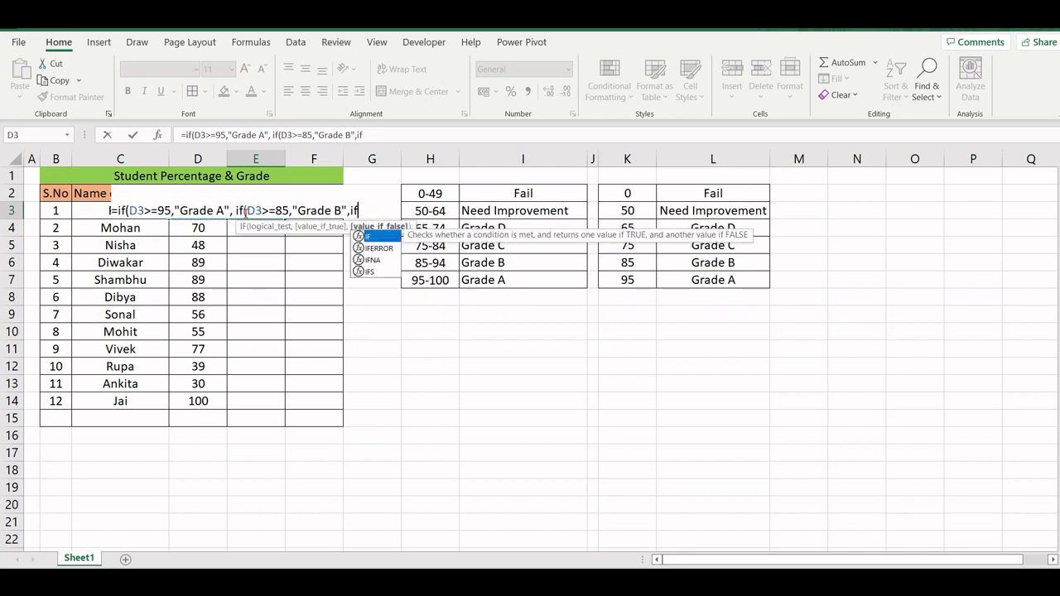
pyautogui.write('*')
pyautogui.press('BackSpace')
pyautogui.write('(D3')
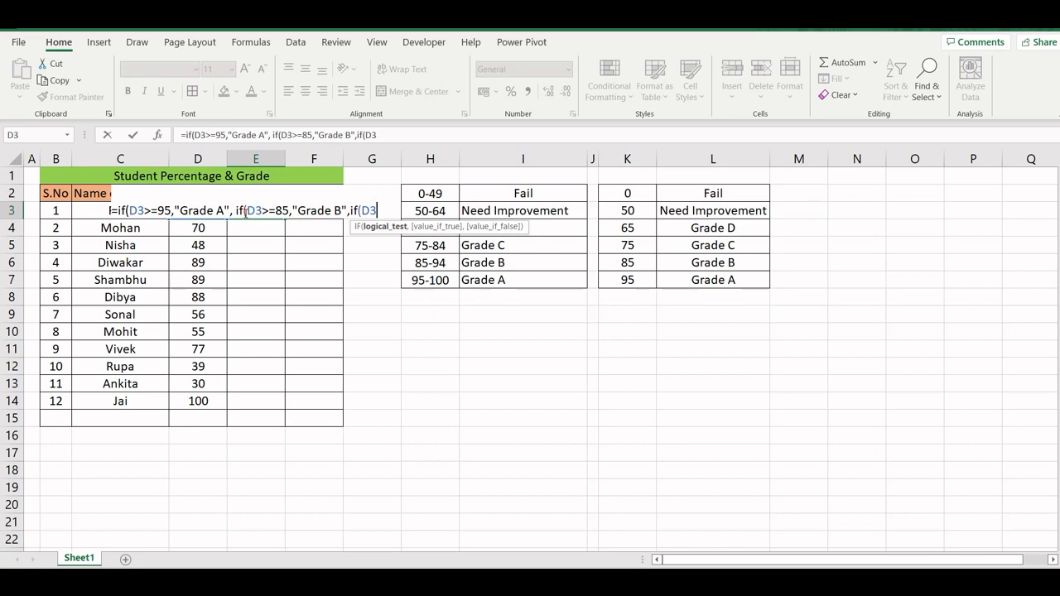
pyautogui.write('>=75,')
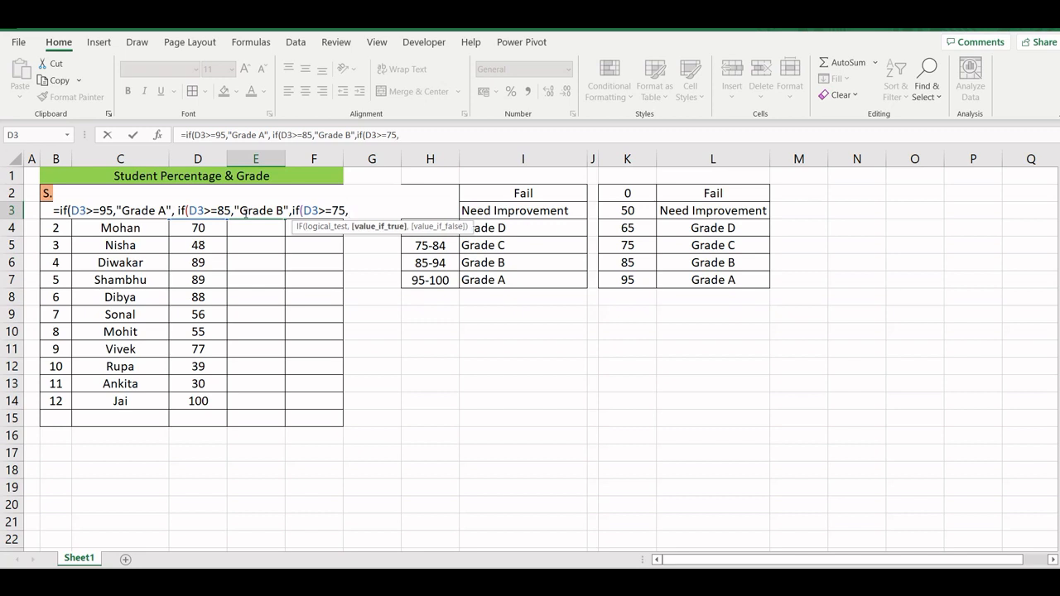
pyautogui.write('"Grade C')
pyautogui.press('BackSpace')
# - Nest a fourth IF in the E3 formula that returns "Grade B" when D3>=65, and try to commit the formula
pyautogui.write('",if(D3')
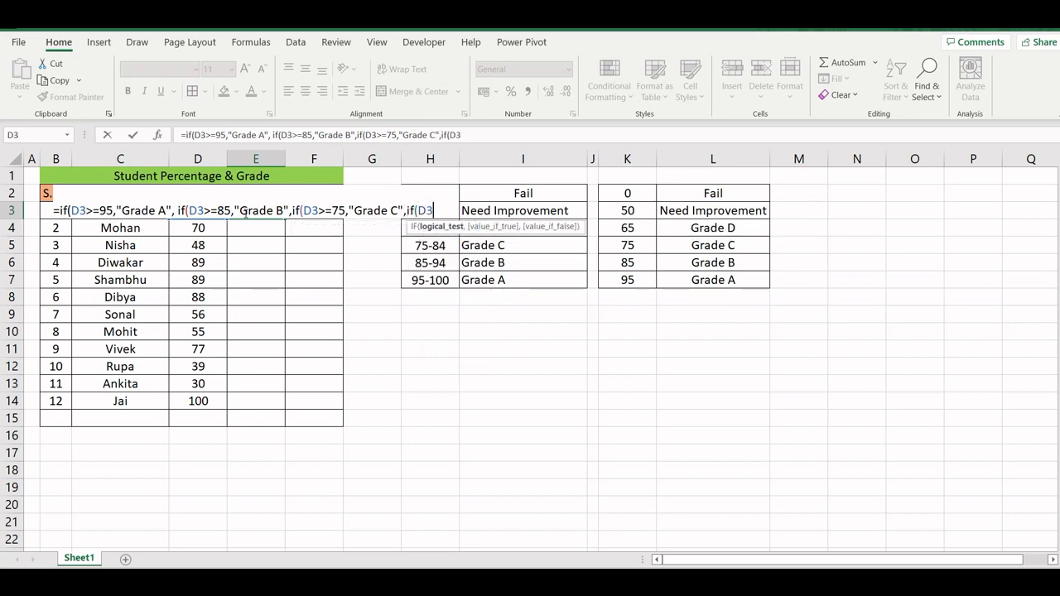
pyautogui.write('>=65')
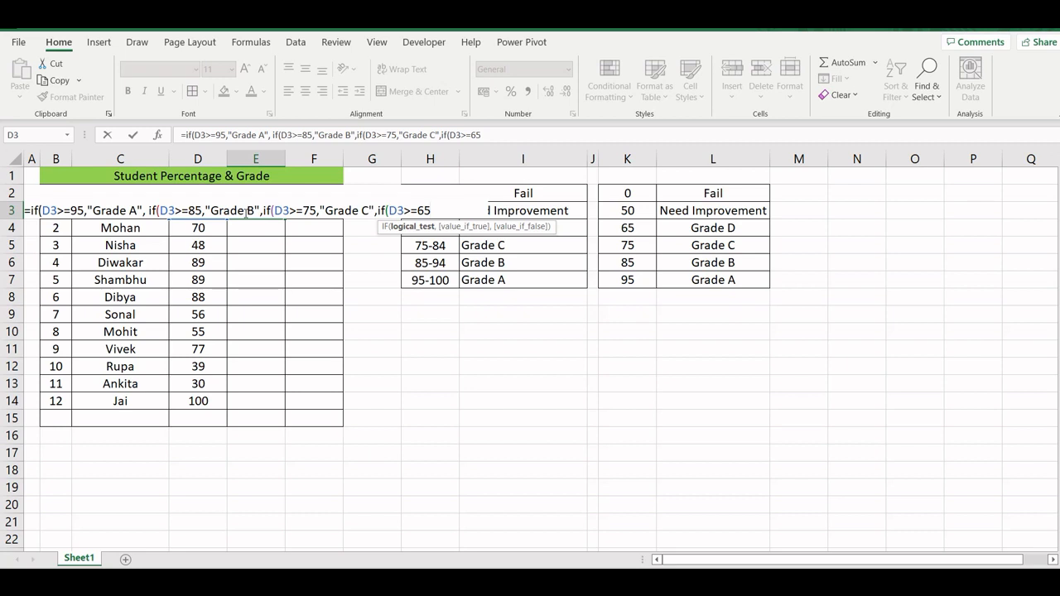
pyautogui.write(',"Grade')
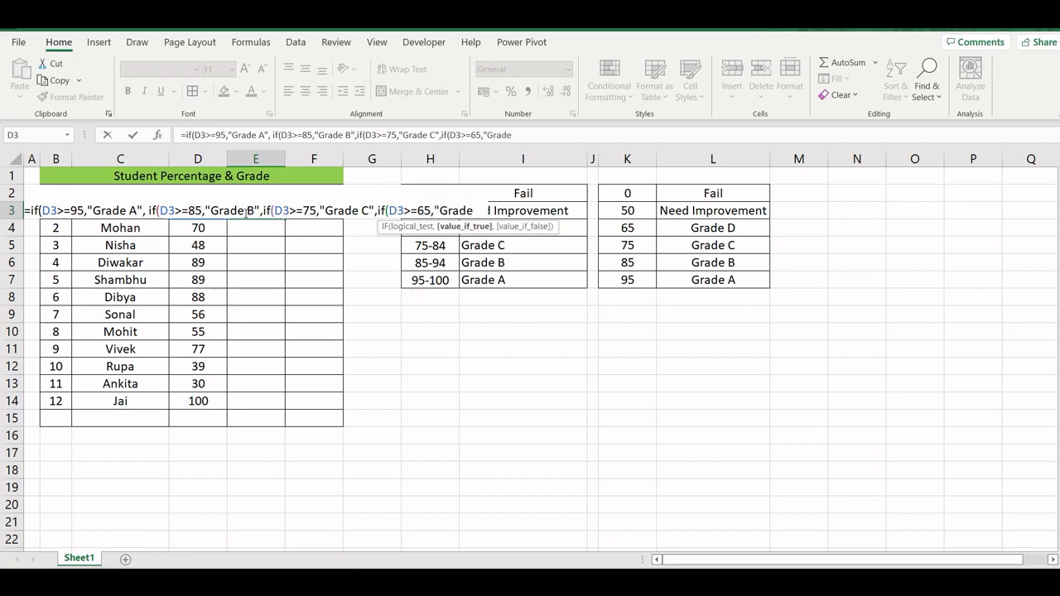
pyautogui.write(' B"')
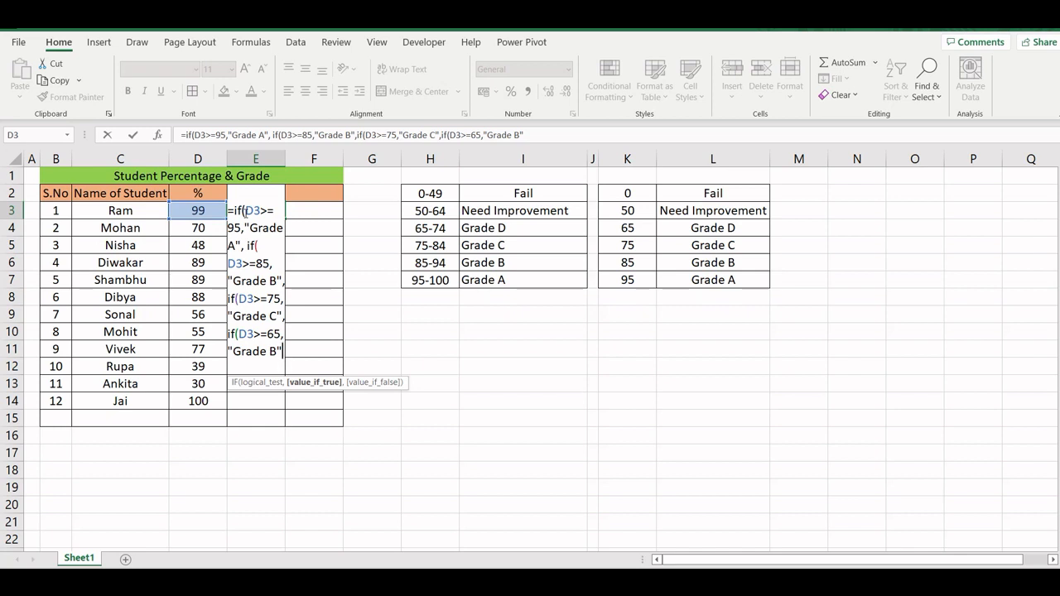
pyautogui.press('Return')
pyautogui.press('Tab')
pyautogui.press('Return')
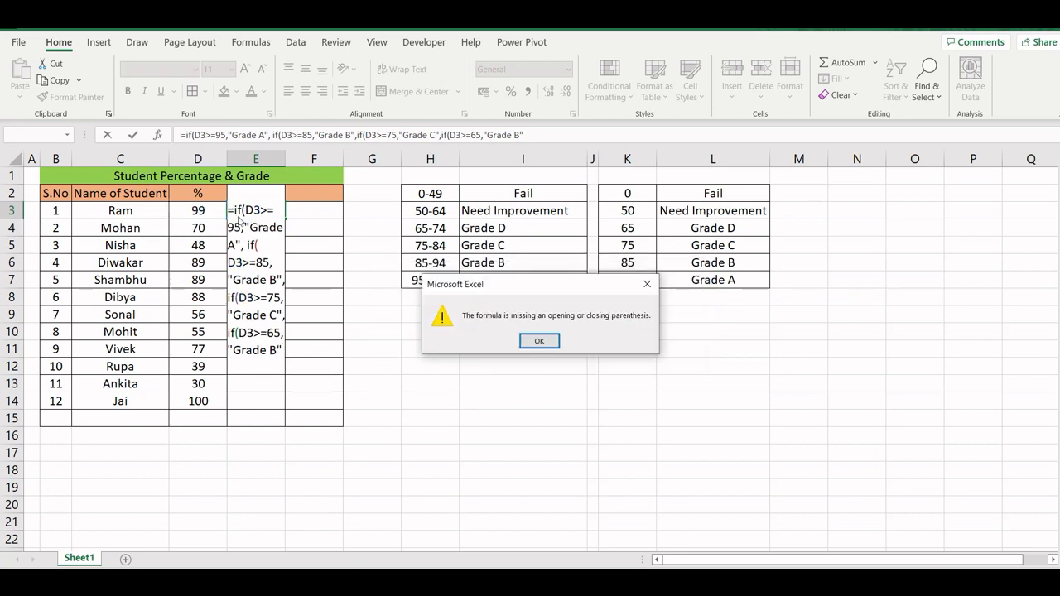
pyautogui.click(647, 284)
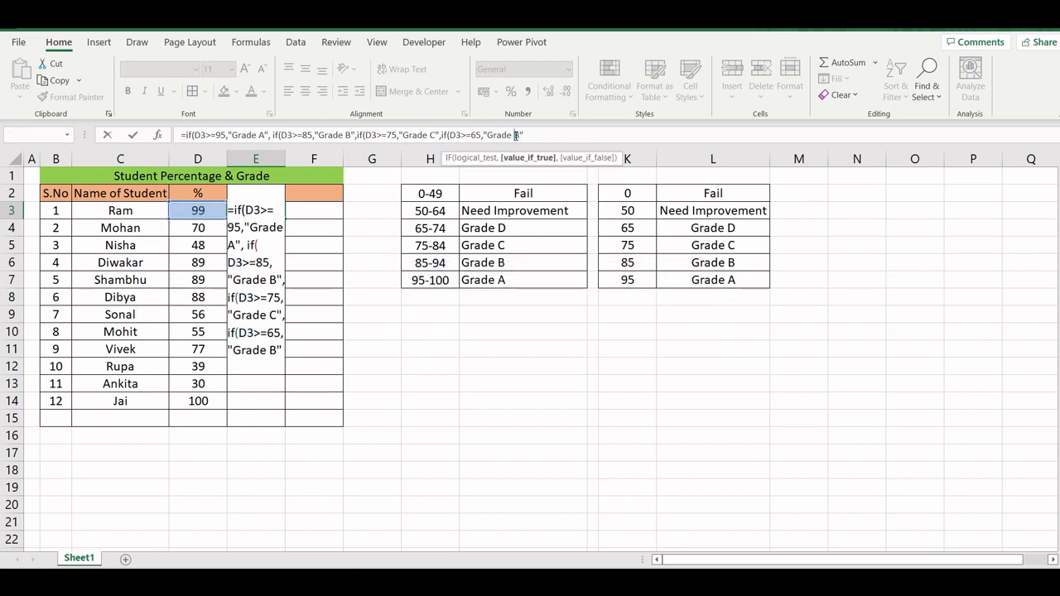
# - Change the D3>=65 result in the E3 formula to "Grade C" and begin a fifth nested IF testing D3>=
pyautogui.click(517, 134)
pyautogui.press('BackSpace')
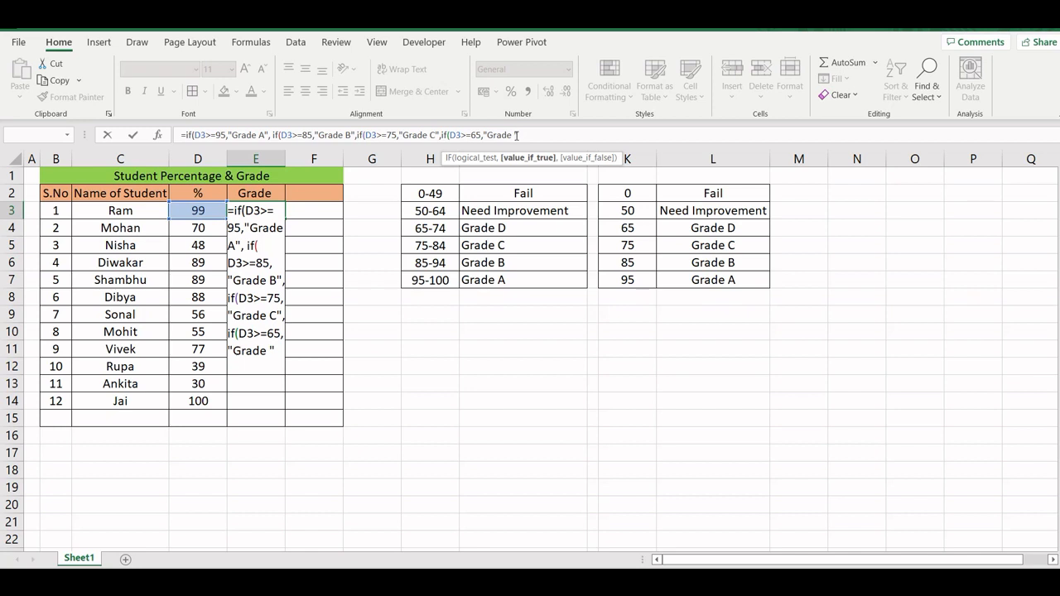
pyautogui.write('C",if')
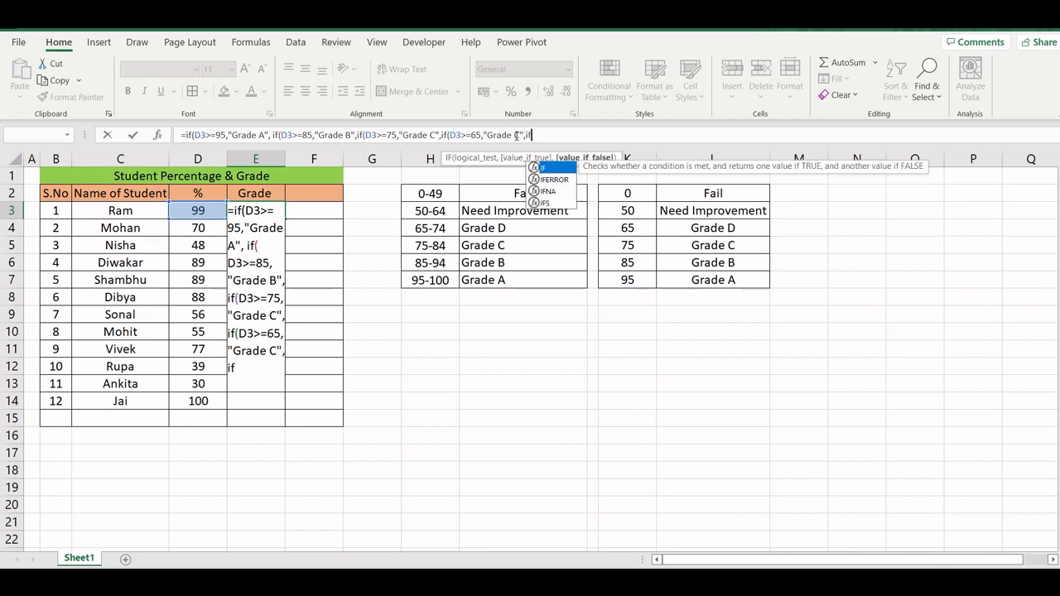
pyautogui.write('(D3')
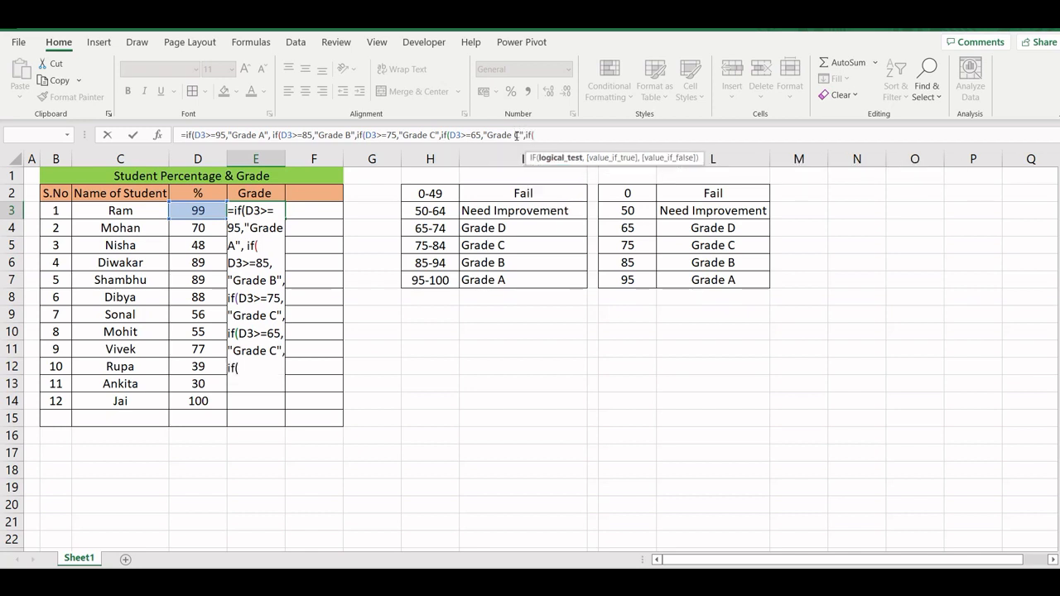
pyautogui.write('>=')
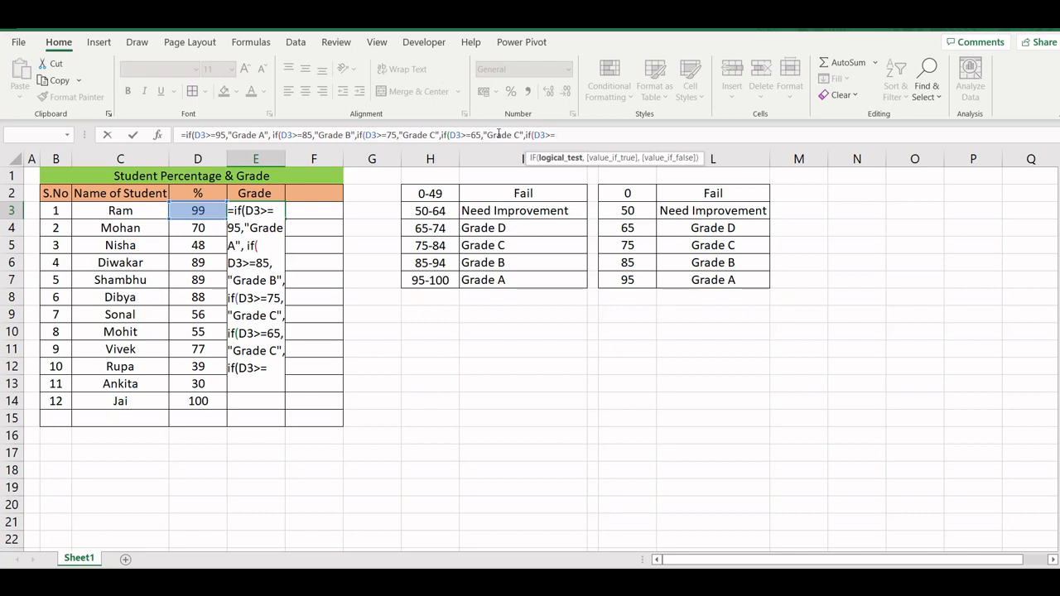
# - Correct the result returned for D3>=65 in the E3 formula to "Grade D"
pyautogui.click(516, 134)
pyautogui.press('BackSpace')
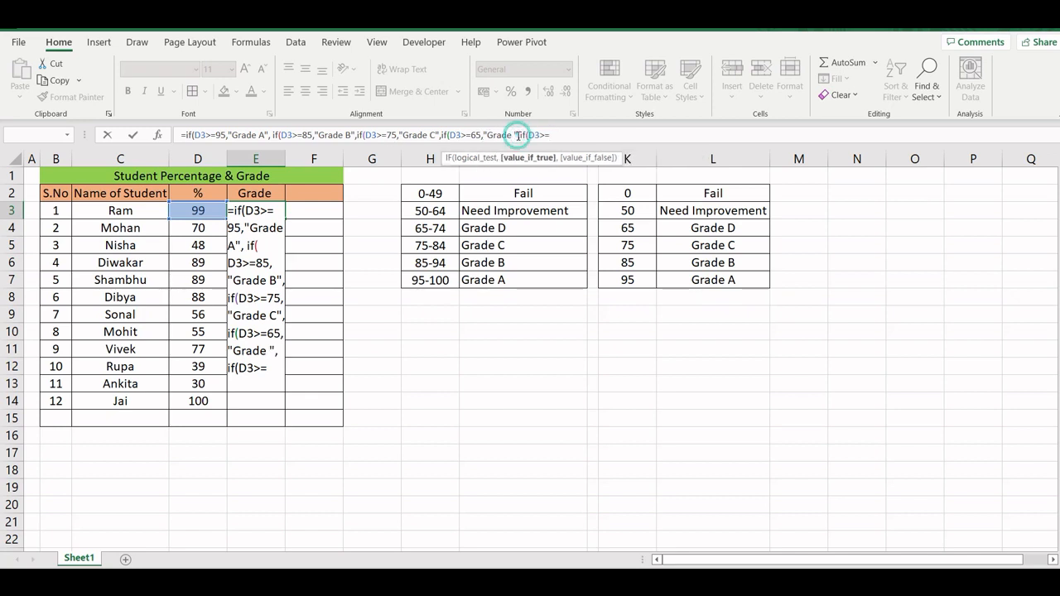
pyautogui.write('D')
pyautogui.press('End')
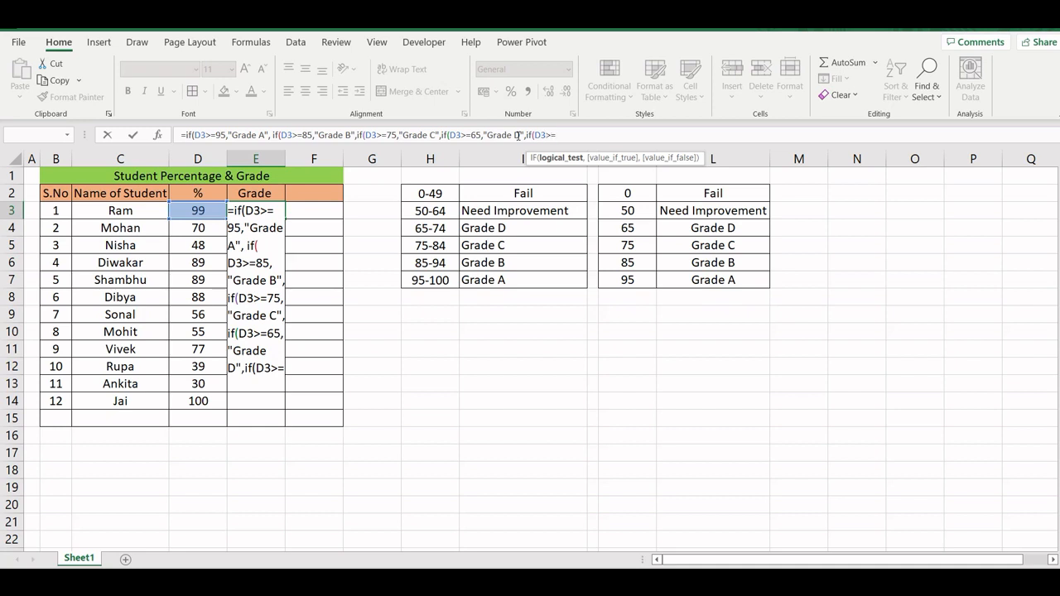
# - Complete the fifth nested IF in E3 so it returns " Needs Improvement" when D3>=50
pyautogui.write('50')
pyautogui.write(',"')
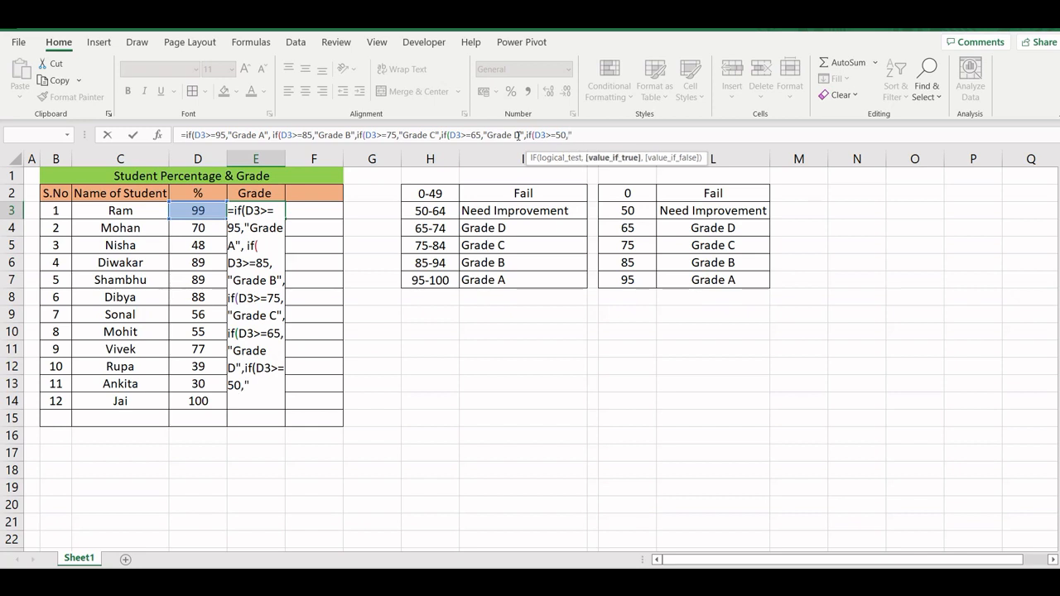
pyautogui.write('Grade')
pyautogui.press('BackSpace')
pyautogui.press('BackSpace')
pyautogui.press('BackSpace')
pyautogui.press('BackSpace')
pyautogui.press('BackSpace')
pyautogui.press('BackSpace')
pyautogui.write('Nee')
pyautogui.write('d to')
pyautogui.press('BackSpace')
pyautogui.press('BackSpace')
pyautogui.press('BackSpace')
pyautogui.write('s In')
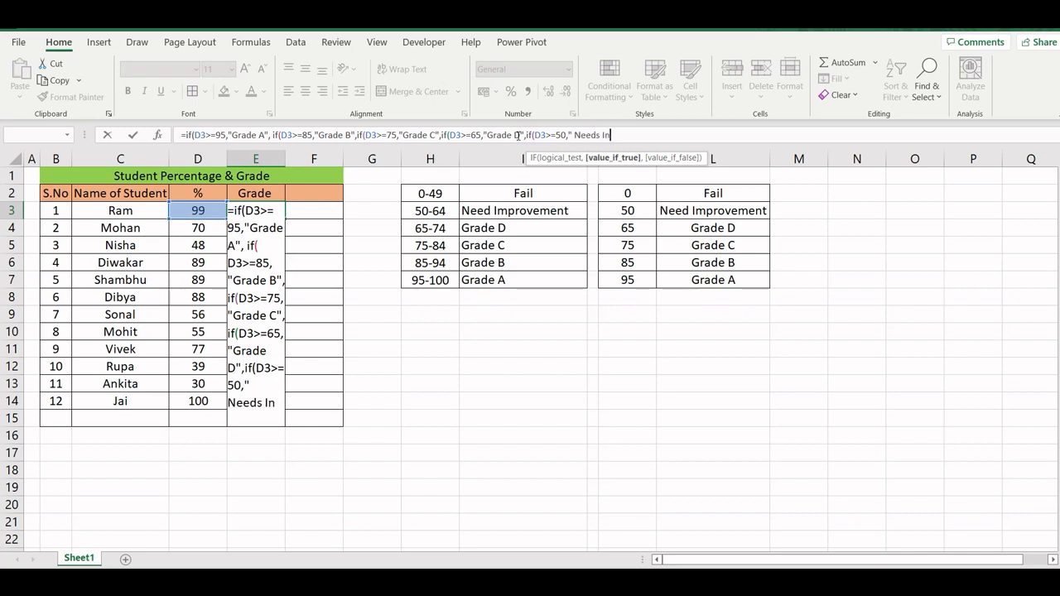
pyautogui.press('BackSpace')
pyautogui.write('mprove')
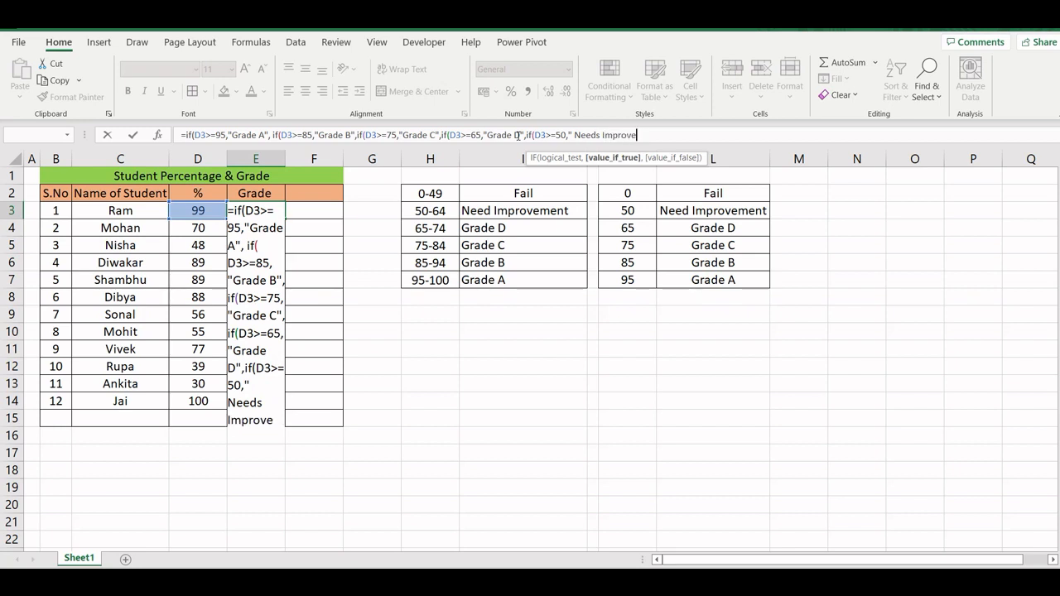
pyautogui.write('ment",')
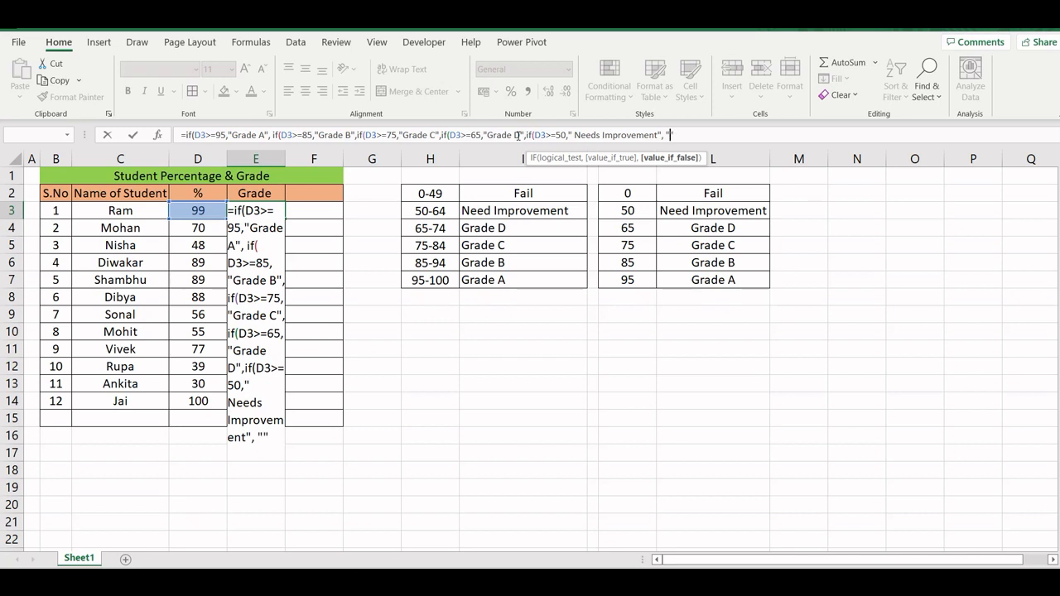
# - Set "Fail" as the final false value in the E3 formula, close all five IFs and commit it
pyautogui.write('Fail")')
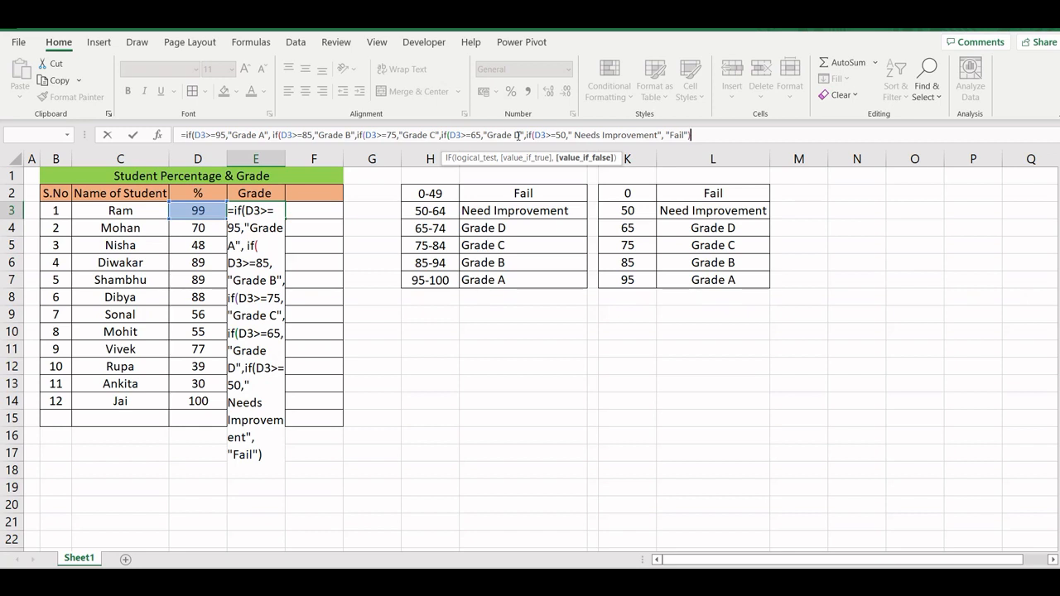
pyautogui.write('0')
pyautogui.press('BackSpace')
pyautogui.write('))')
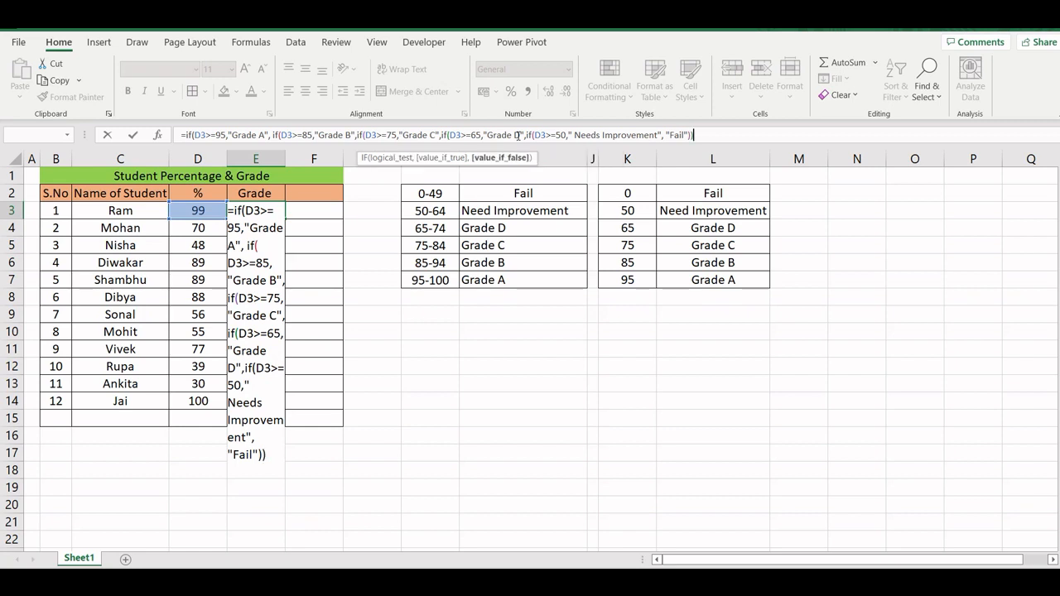
pyautogui.write('))')
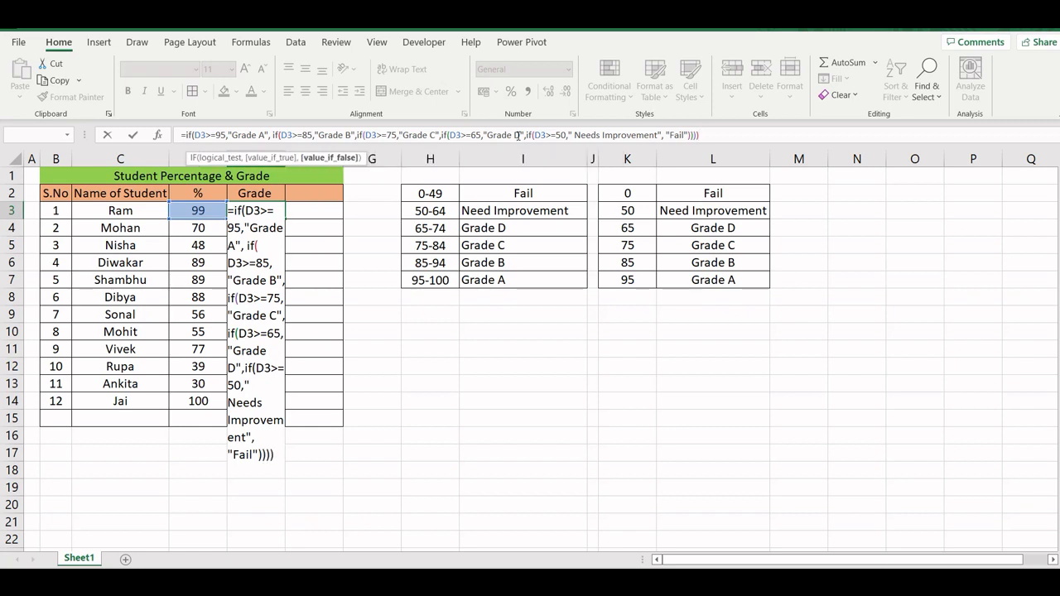
pyautogui.write(')')
pyautogui.press('Return')
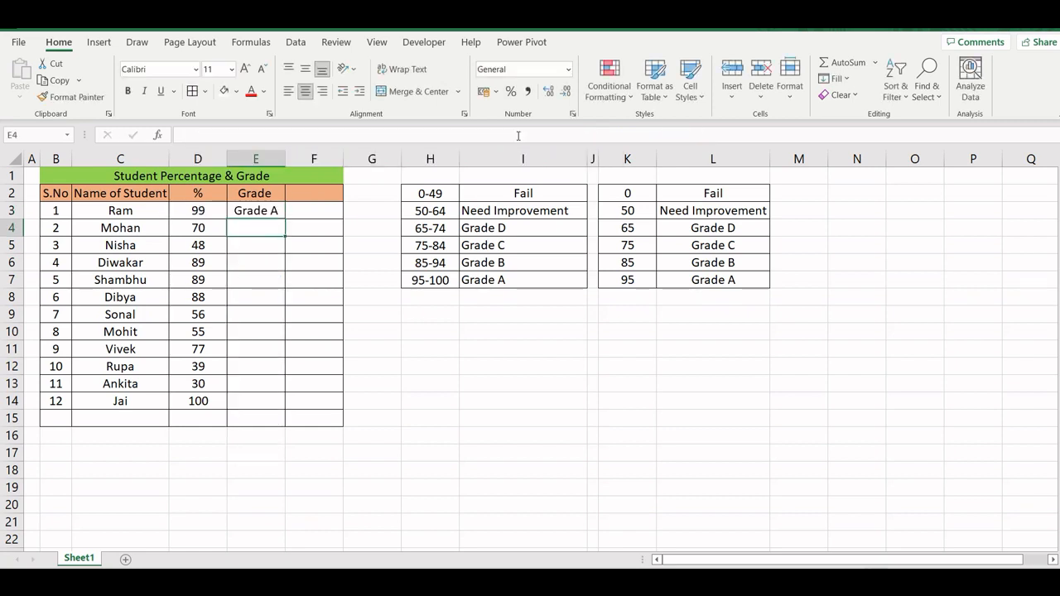
# - Fill the E3 grade formula down to E14 and auto-fit the width of column E
pyautogui.click(273, 210)
pyautogui.moveTo(282, 218); pyautogui.dragTo(278, 406)
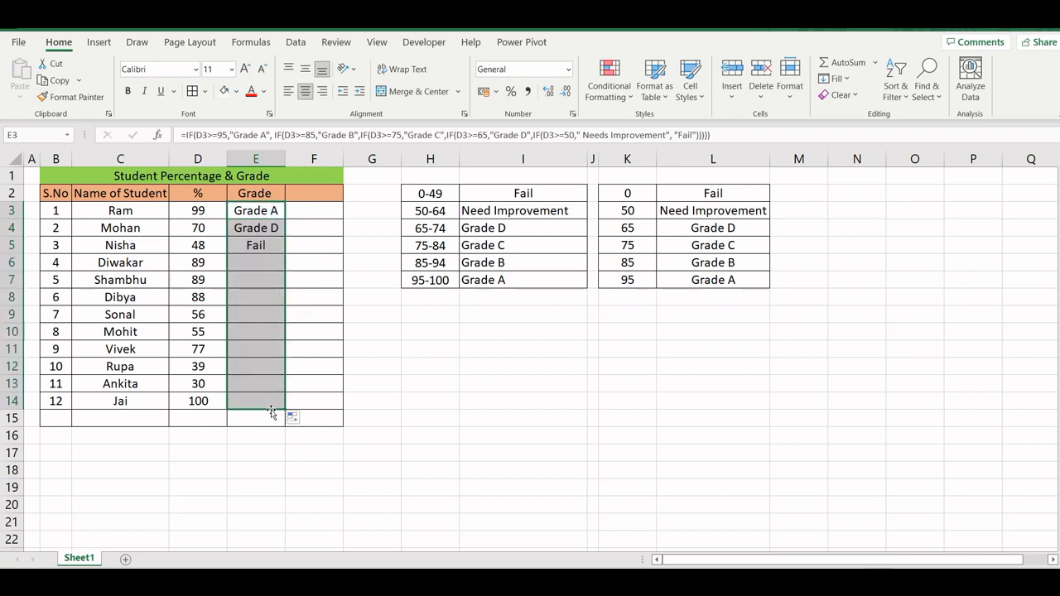
pyautogui.click(273, 158)
pyautogui.doubleClick(285, 158)
pyautogui.click(330, 330)
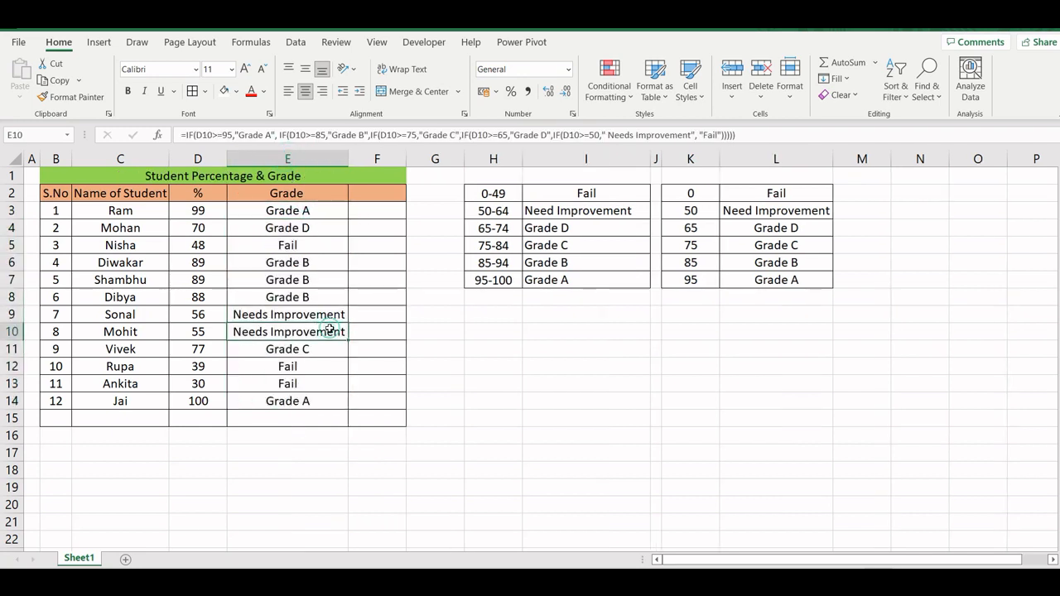
# - Examine the grades and their formulas in column E against the students' percentages
pyautogui.click(288, 316)
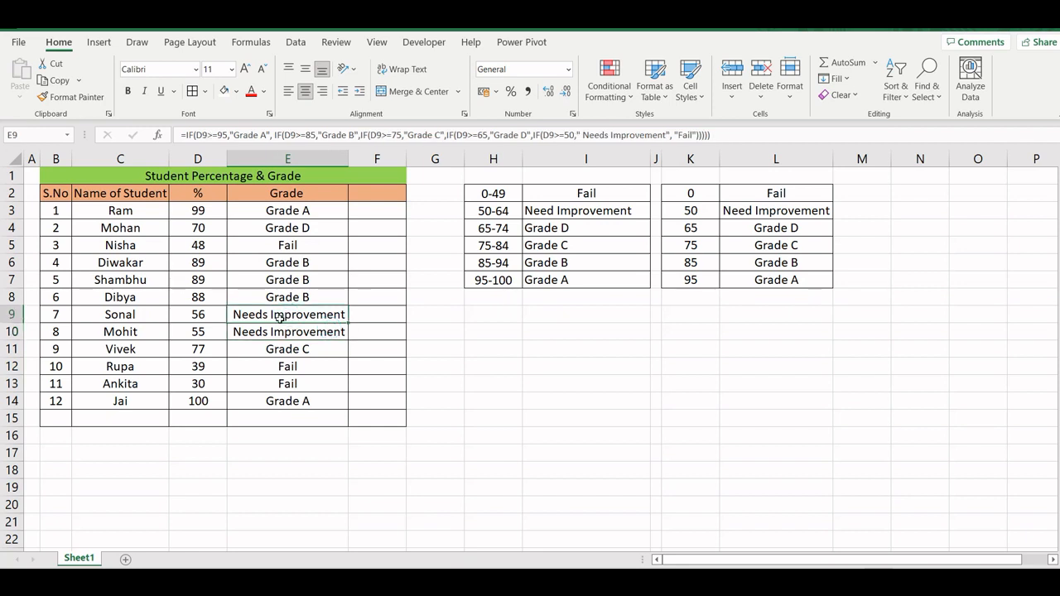
pyautogui.click(292, 213)
pyautogui.click(292, 231)
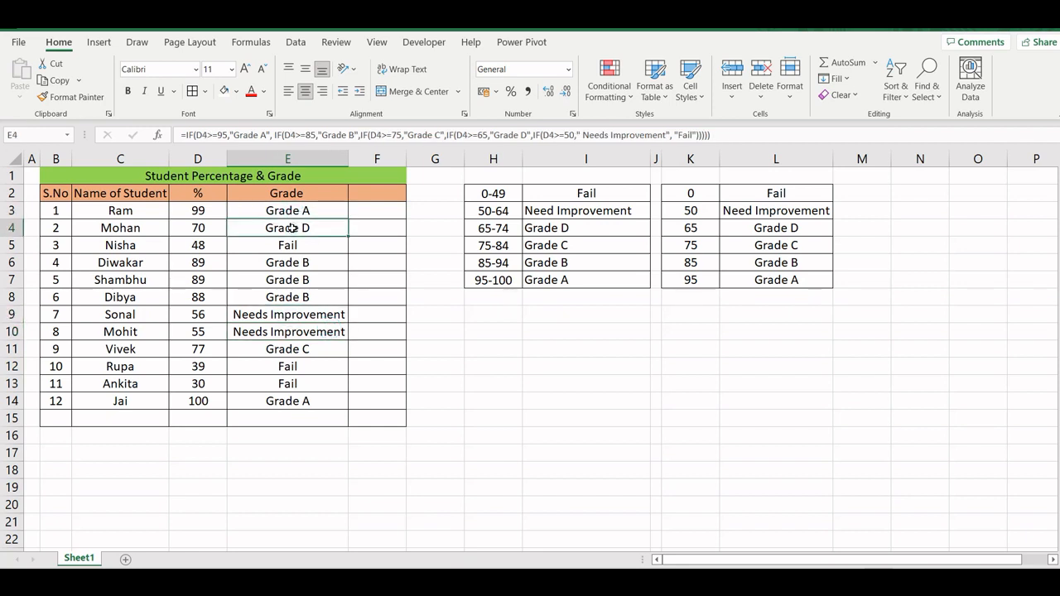
pyautogui.click(284, 244)
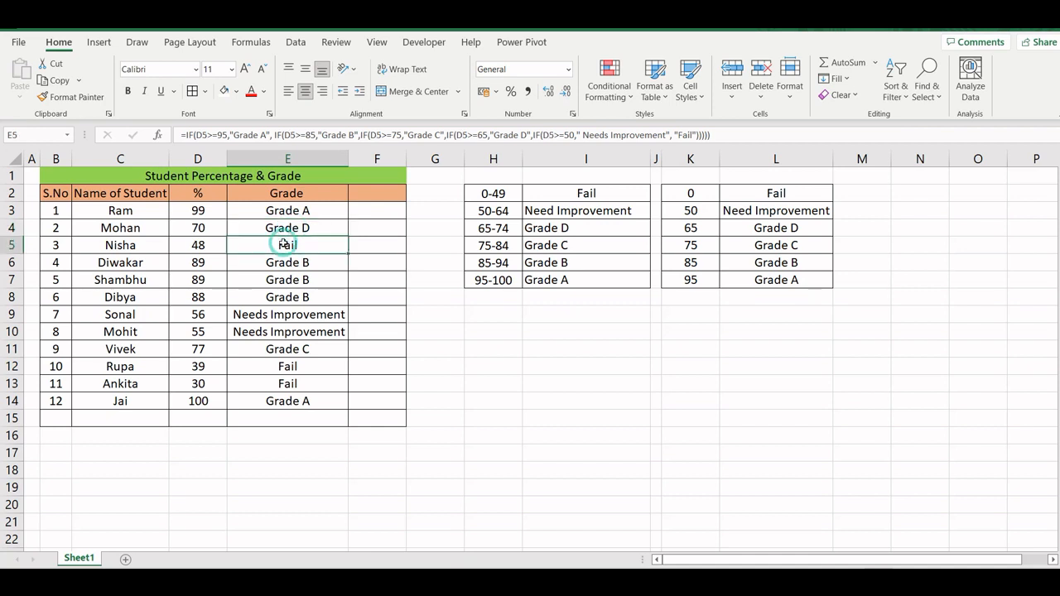
pyautogui.click(283, 262)
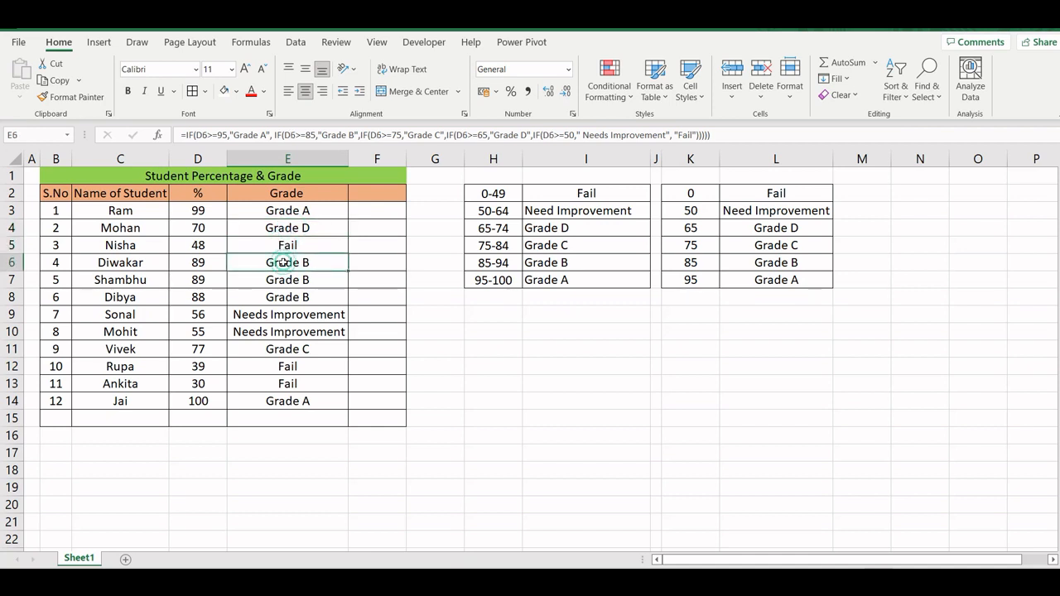
pyautogui.click(288, 313)
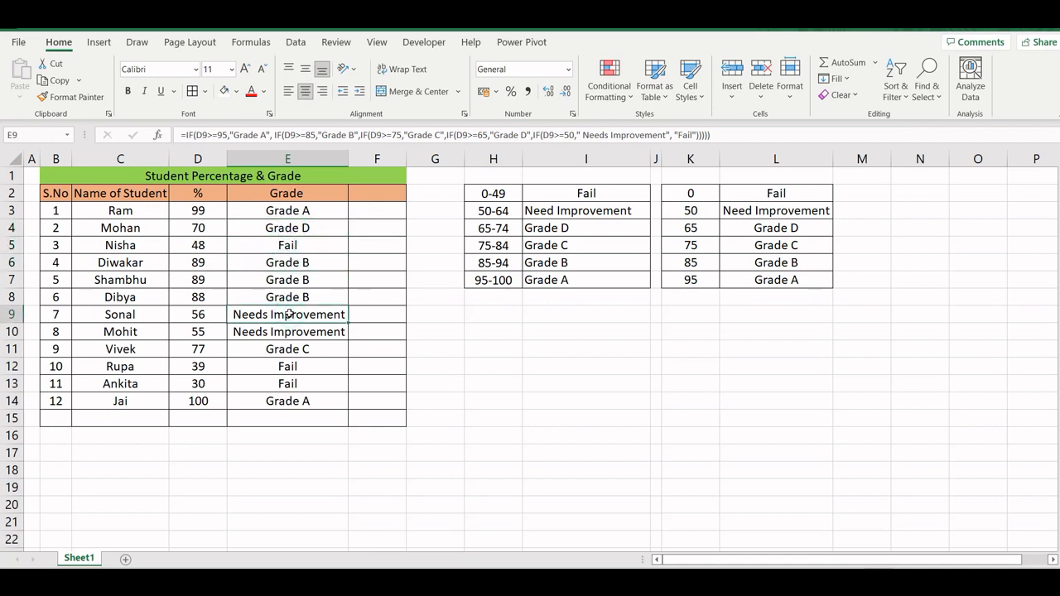
pyautogui.click(288, 331)
pyautogui.click(286, 348)
pyautogui.click(285, 367)
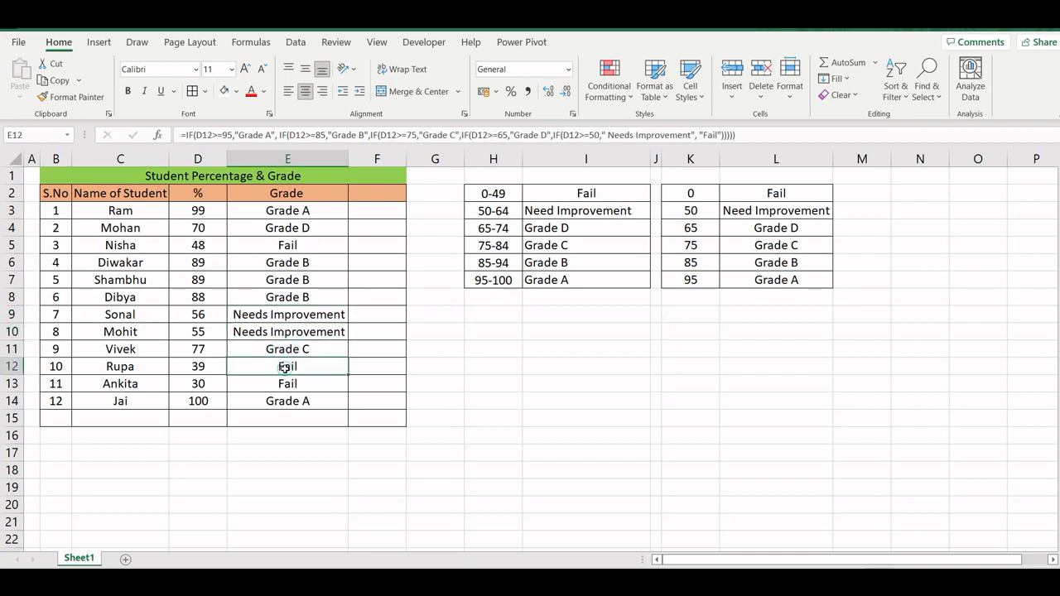
pyautogui.click(287, 383)
pyautogui.click(287, 400)
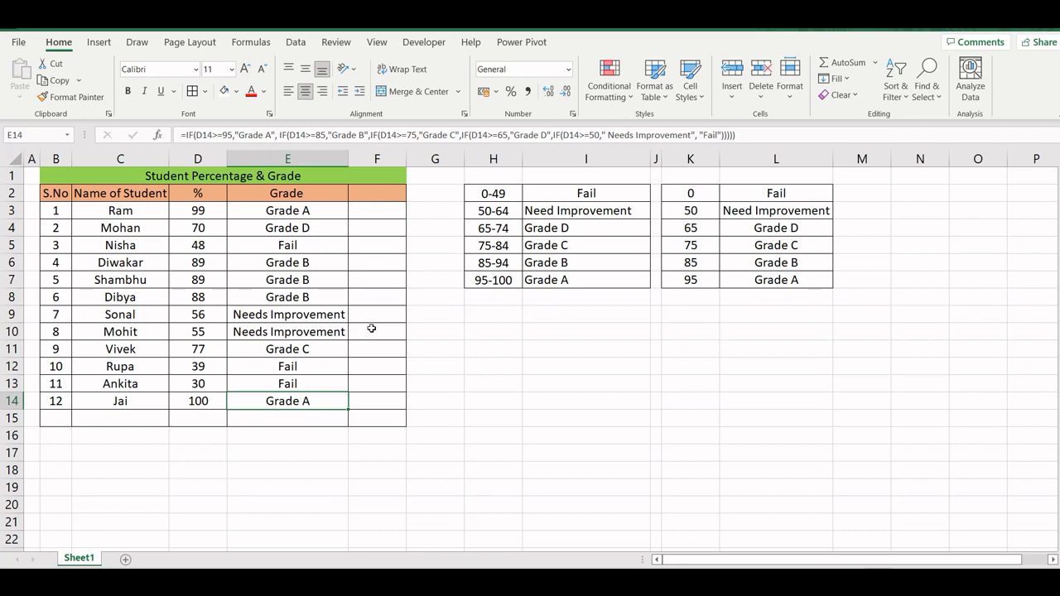
pyautogui.click(633, 346)
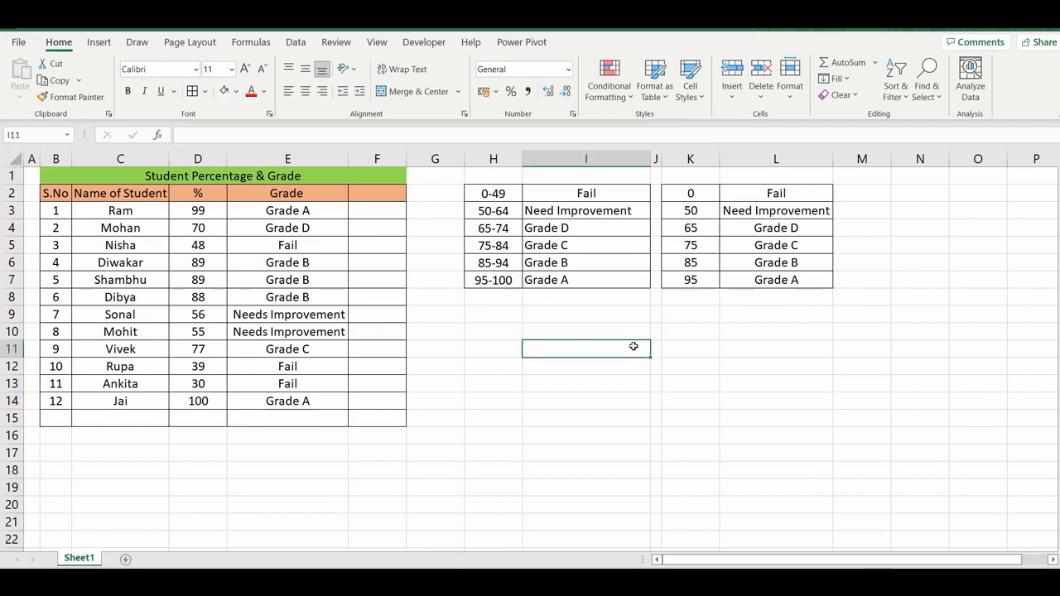
pyautogui.press('super+a')
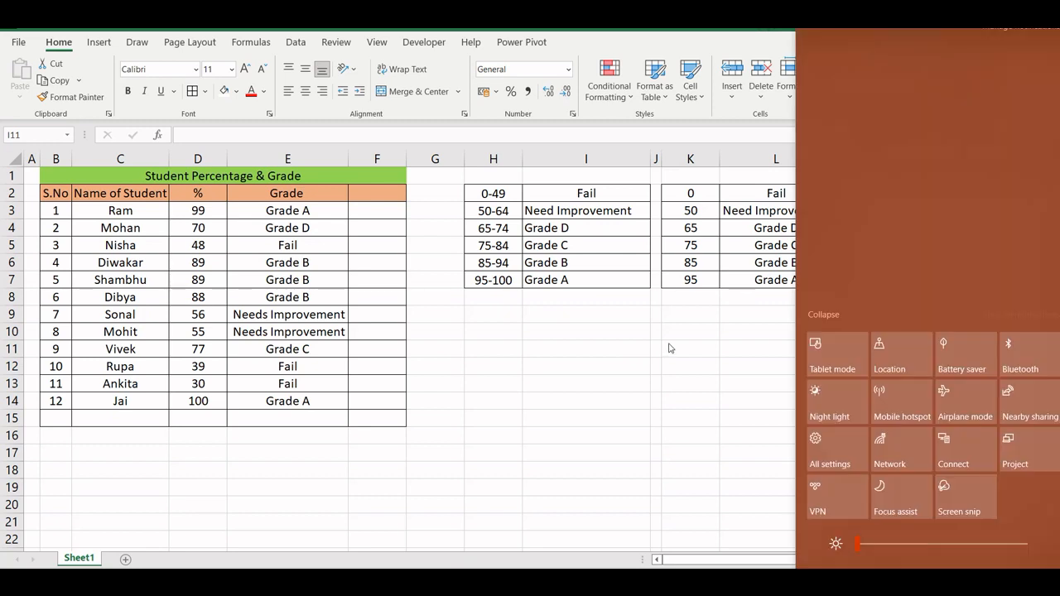
pyautogui.click(670, 343)
pyautogui.click(710, 303)
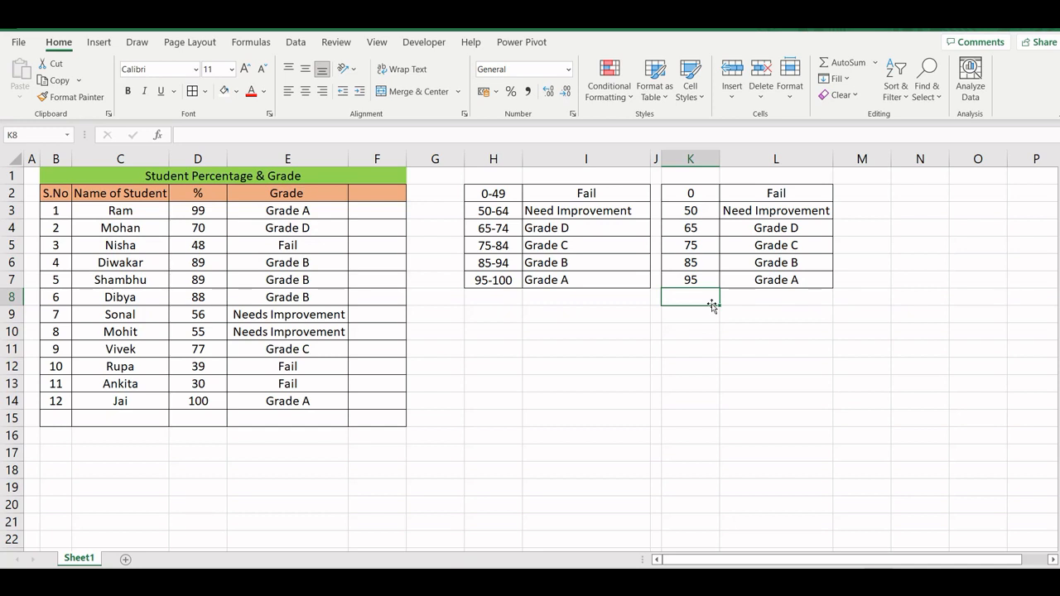
# - Set the first student's percentage in D3 to 45 to test the grade formula
pyautogui.click(208, 211)
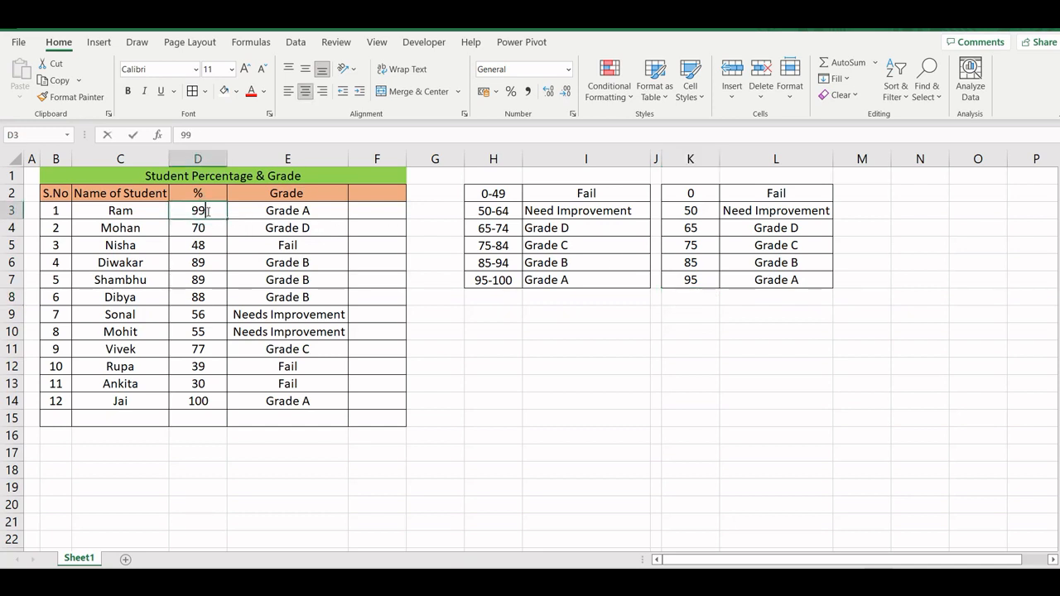
pyautogui.press('BackSpace')
pyautogui.press('Return')
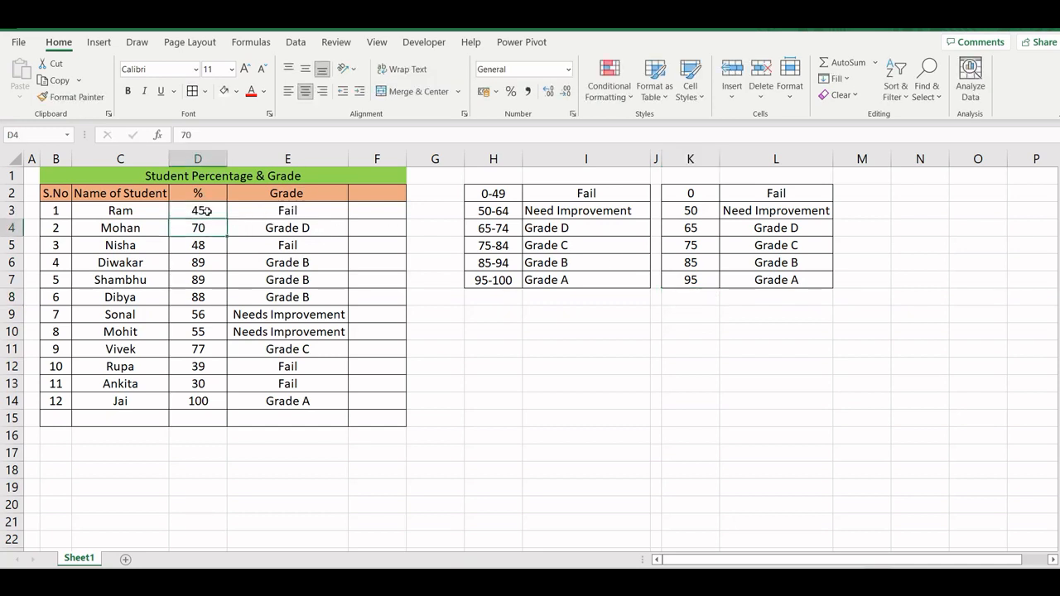
pyautogui.click(201, 211)
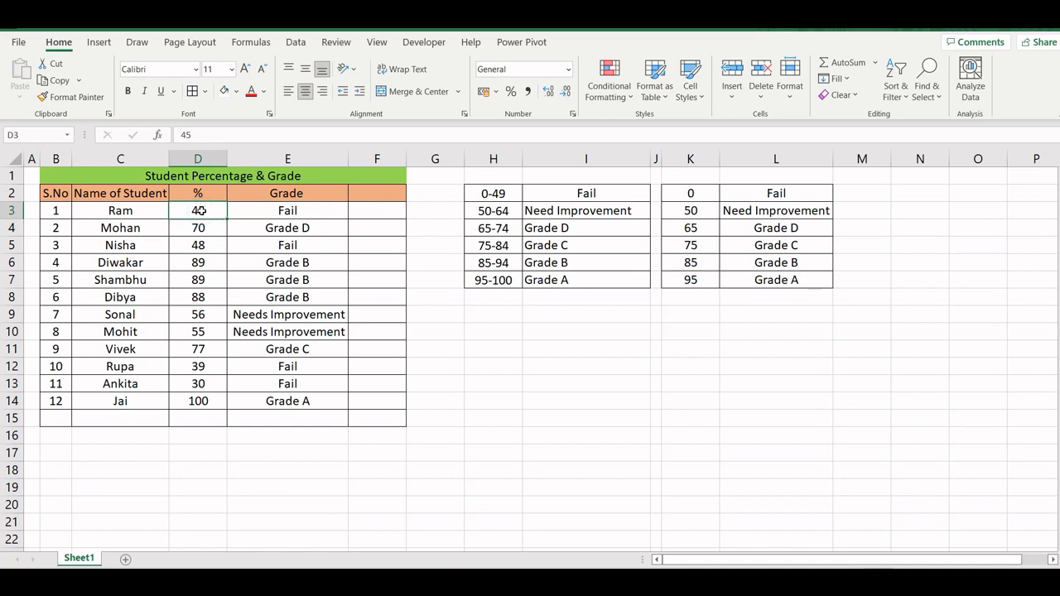
# - Set the first student's percentage in D3 to 88 to test the grade formula again
pyautogui.write('88')
pyautogui.press('Return')
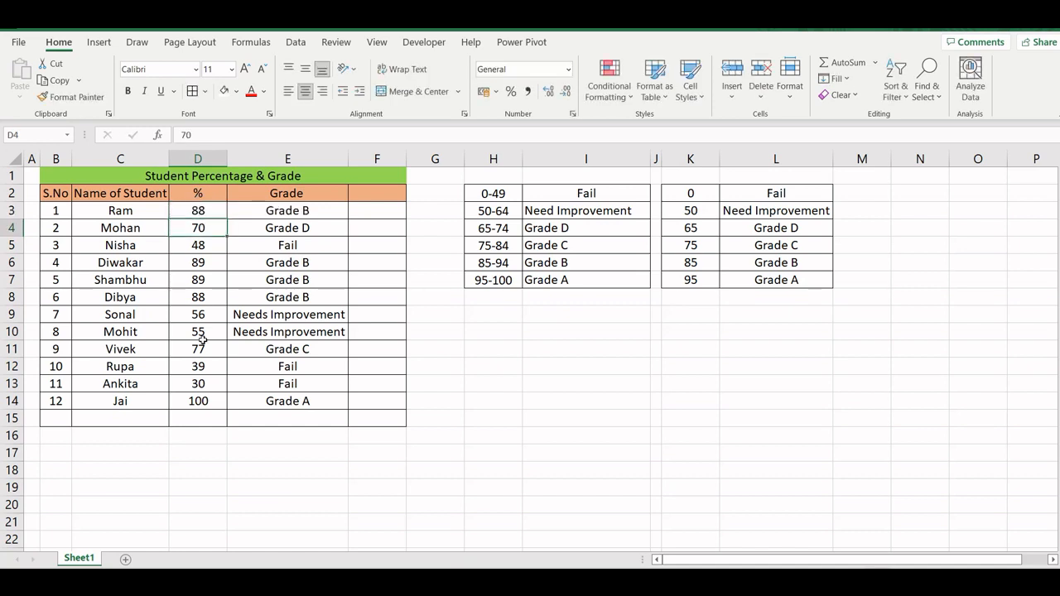
pyautogui.click(270, 374)
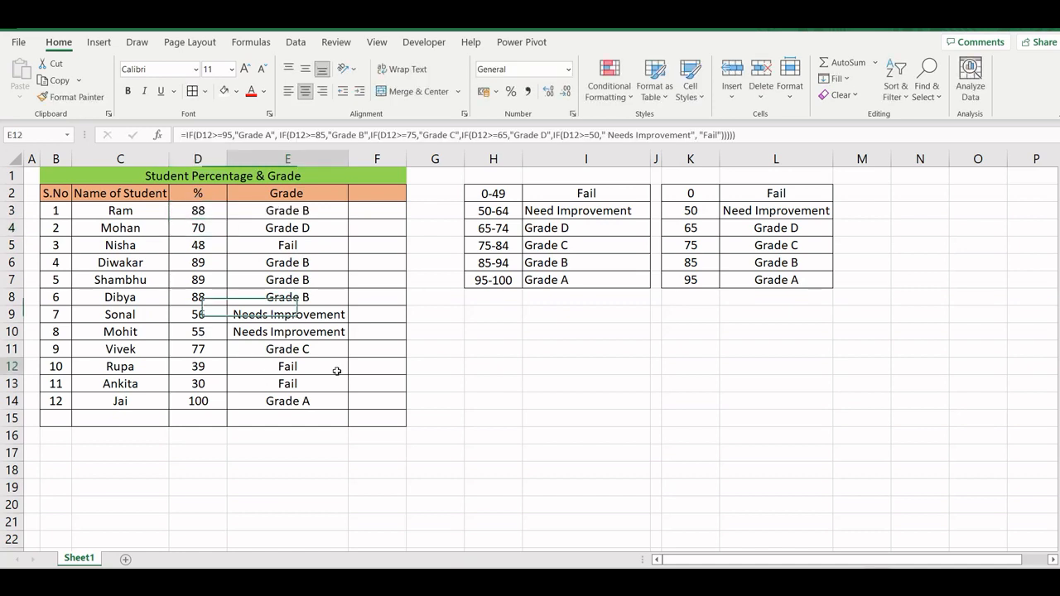
# - Hide the worksheet gridlines
pyautogui.click(377, 41)
pyautogui.click(356, 92)
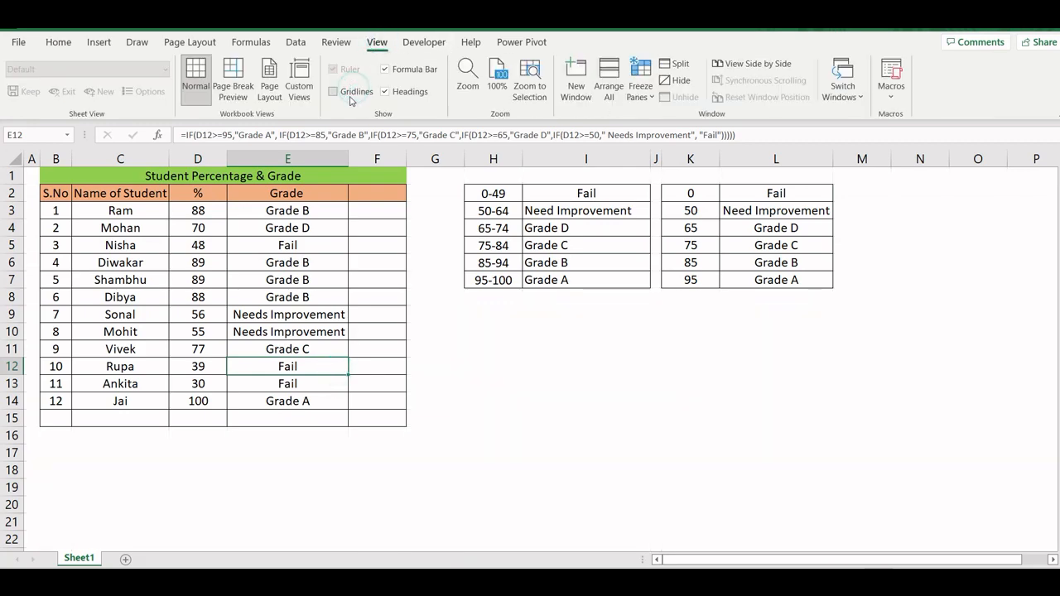
pyautogui.click(478, 353)
# - Set the font size of the whole student table, B1:F15, to 12
pyautogui.moveTo(58, 173); pyautogui.dragTo(377, 423)
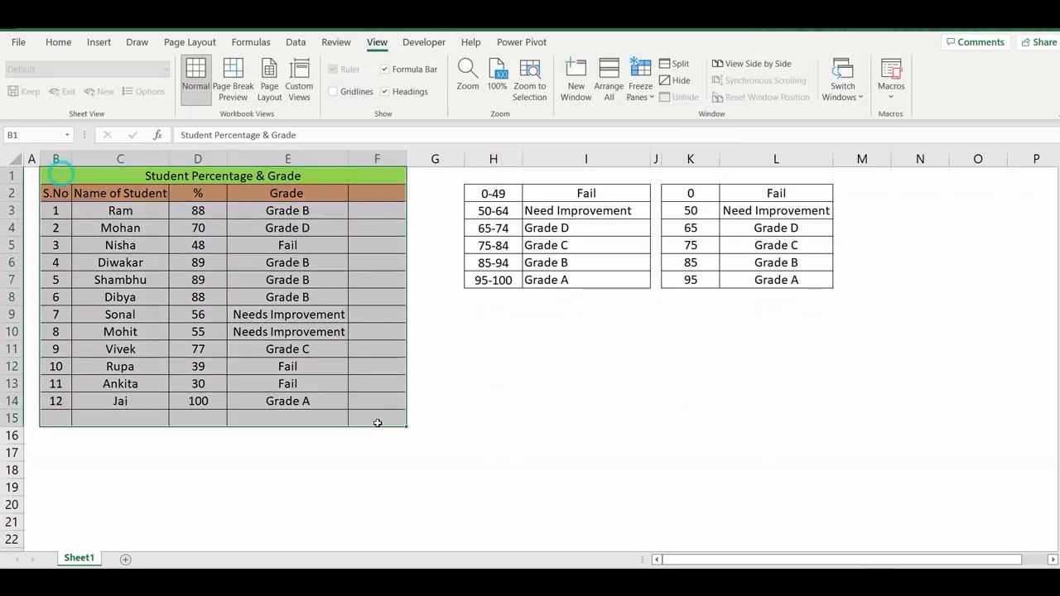
pyautogui.click(58, 41)
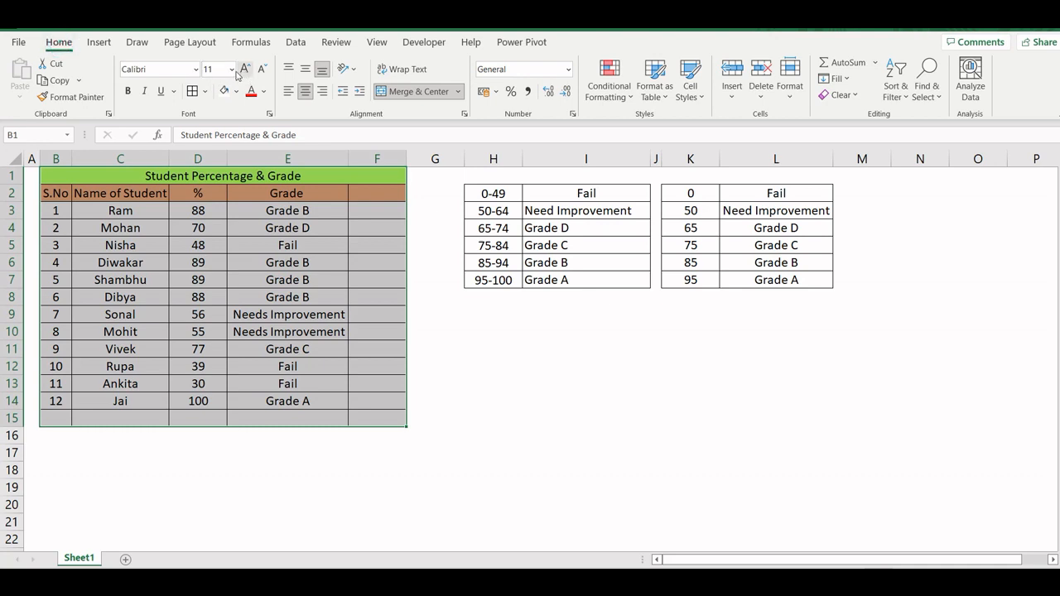
pyautogui.click(231, 69)
pyautogui.click(213, 157)
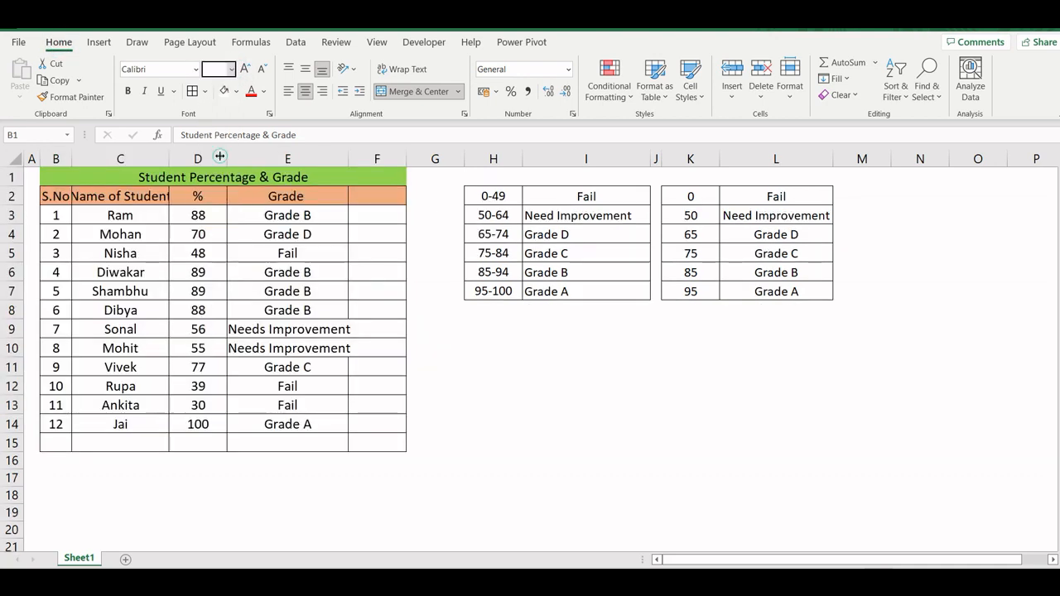
# - Set the font size of the table title to 16 and of the header row B2:F2 to 14
pyautogui.click(177, 176)
pyautogui.click(231, 69)
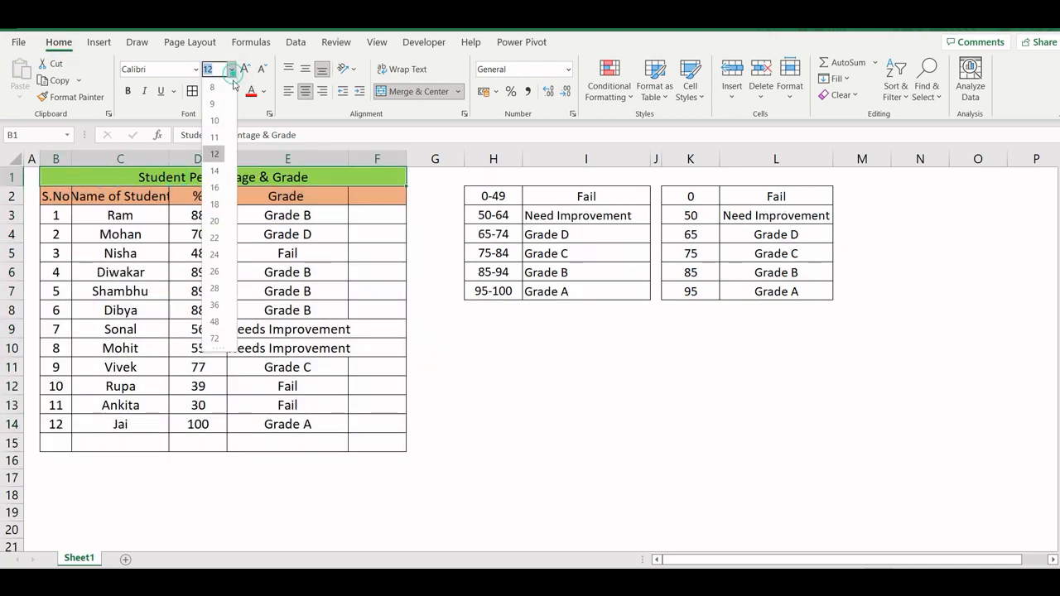
pyautogui.moveTo(55, 203); pyautogui.dragTo(364, 203)
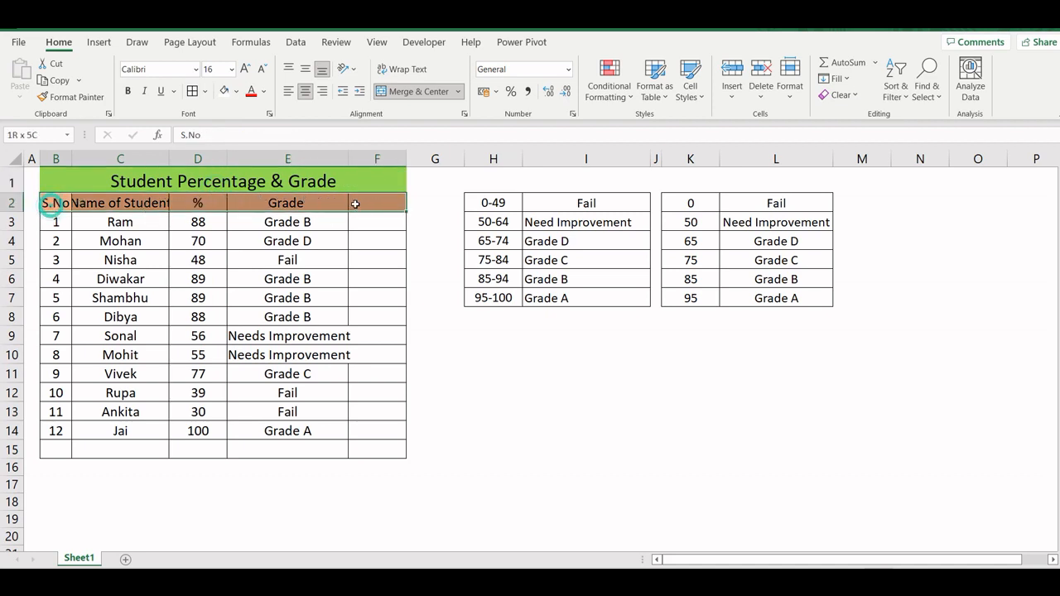
pyautogui.click(231, 68)
pyautogui.click(214, 174)
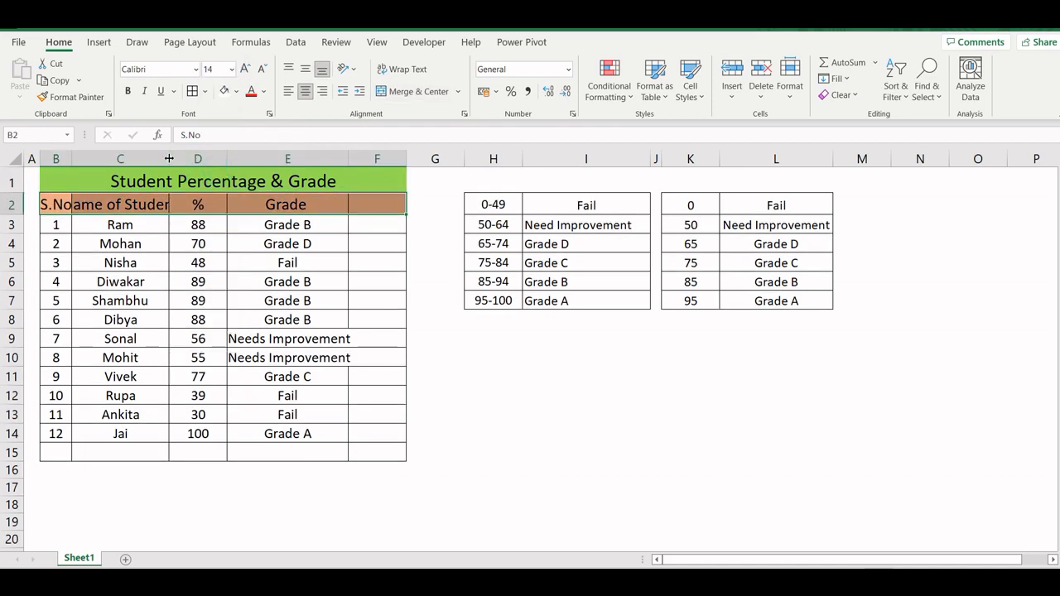
# - Auto-fit the width of column C and widen column E so its longest grade text fits inside the cell borders
pyautogui.doubleClick(169, 158)
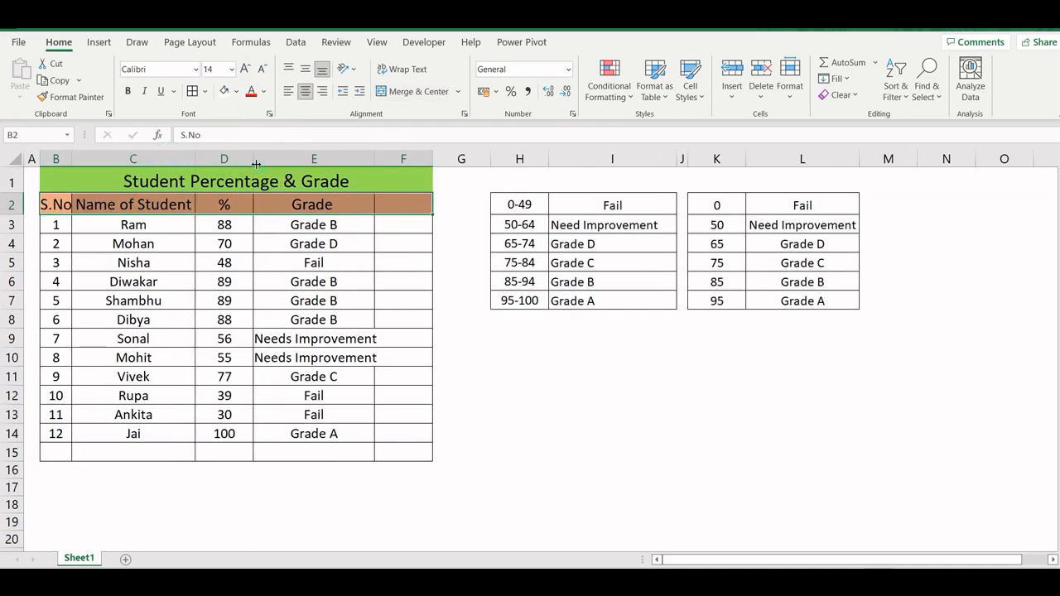
pyautogui.click(374, 158)
pyautogui.click(408, 286)
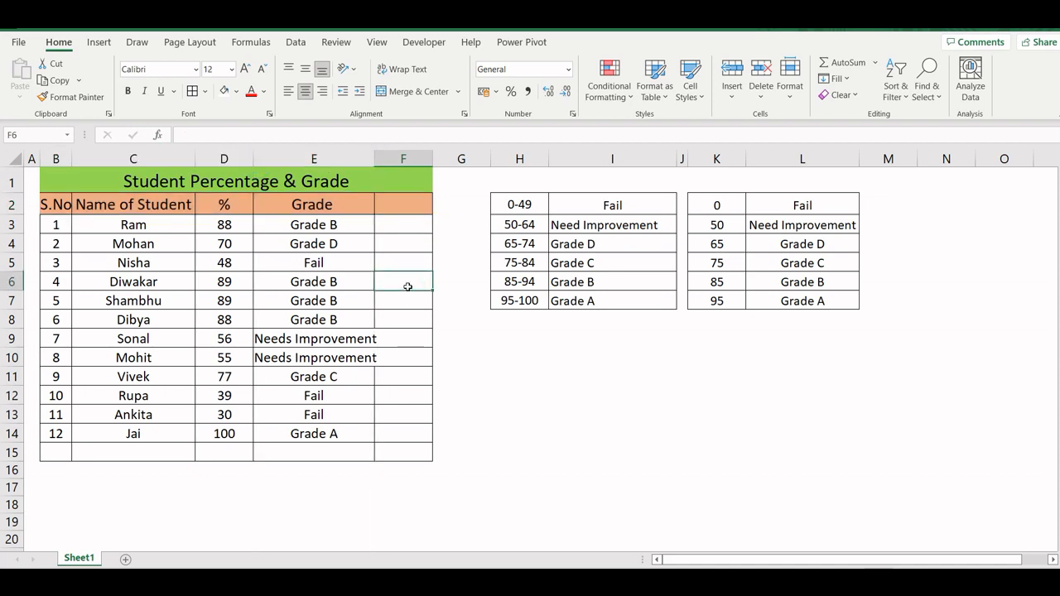
pyautogui.click(402, 157)
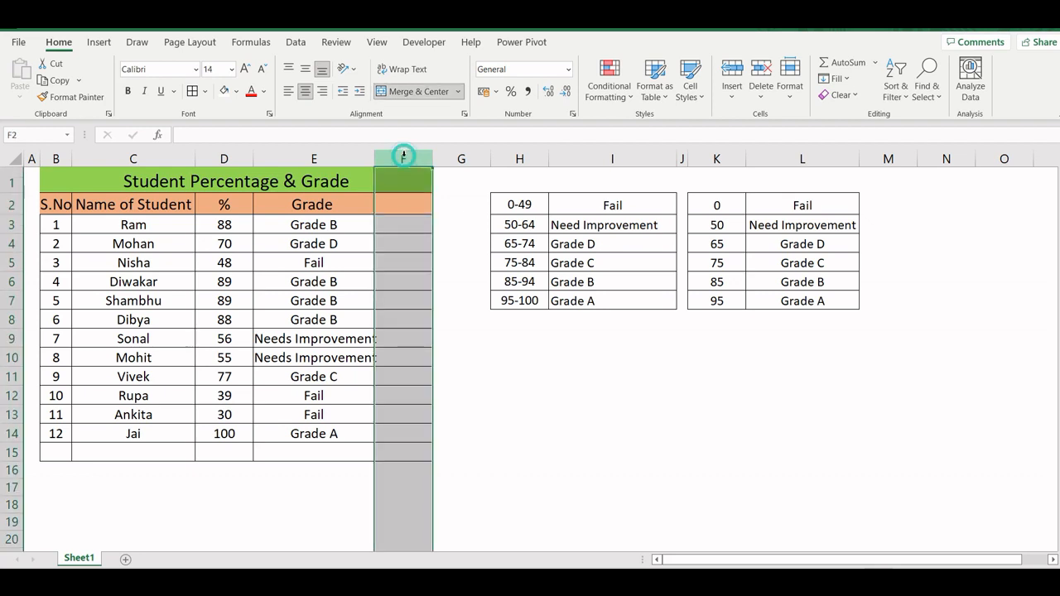
pyautogui.click(452, 293)
pyautogui.moveTo(374, 158); pyautogui.dragTo(393, 158)
# - Make the header row and student data in B2:F14 bold
pyautogui.click(362, 267)
pyautogui.moveTo(66, 181); pyautogui.dragTo(384, 435)
pyautogui.click(384, 434)
pyautogui.moveTo(53, 204); pyautogui.dragTo(414, 436)
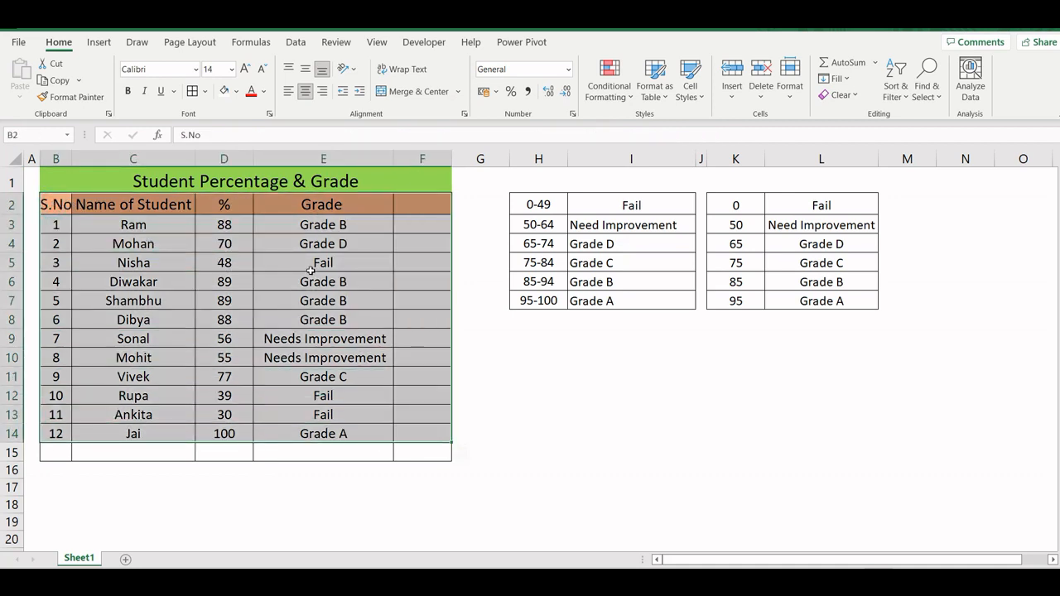
pyautogui.click(127, 92)
pyautogui.click(197, 298)
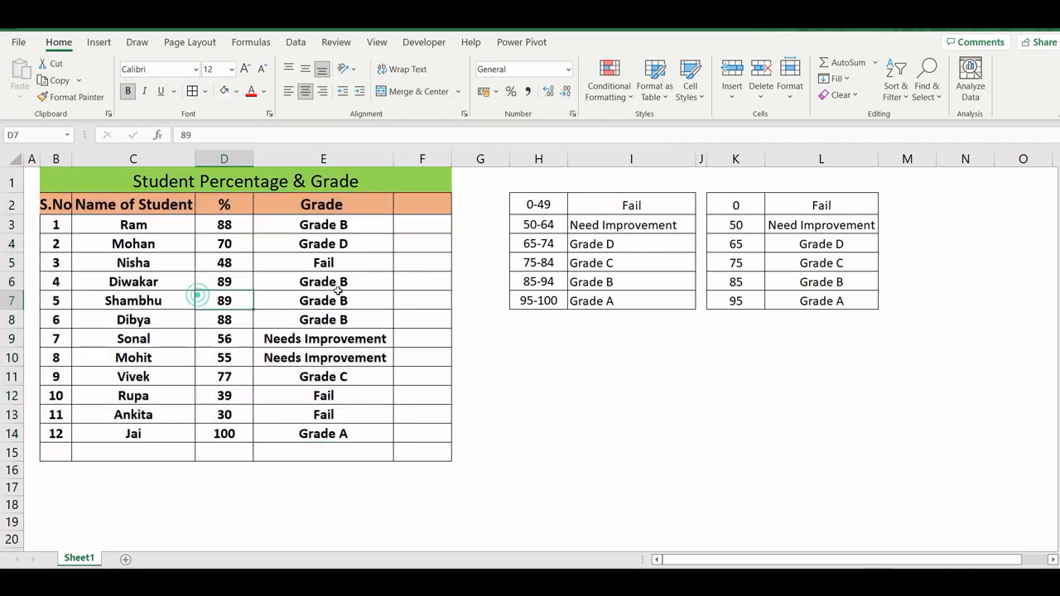
pyautogui.click(463, 319)
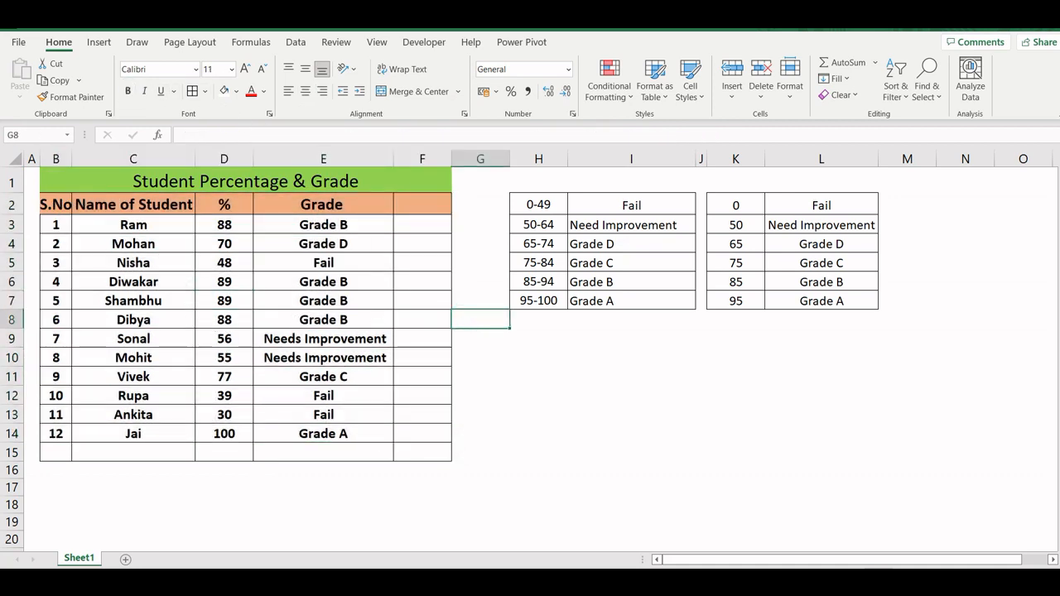